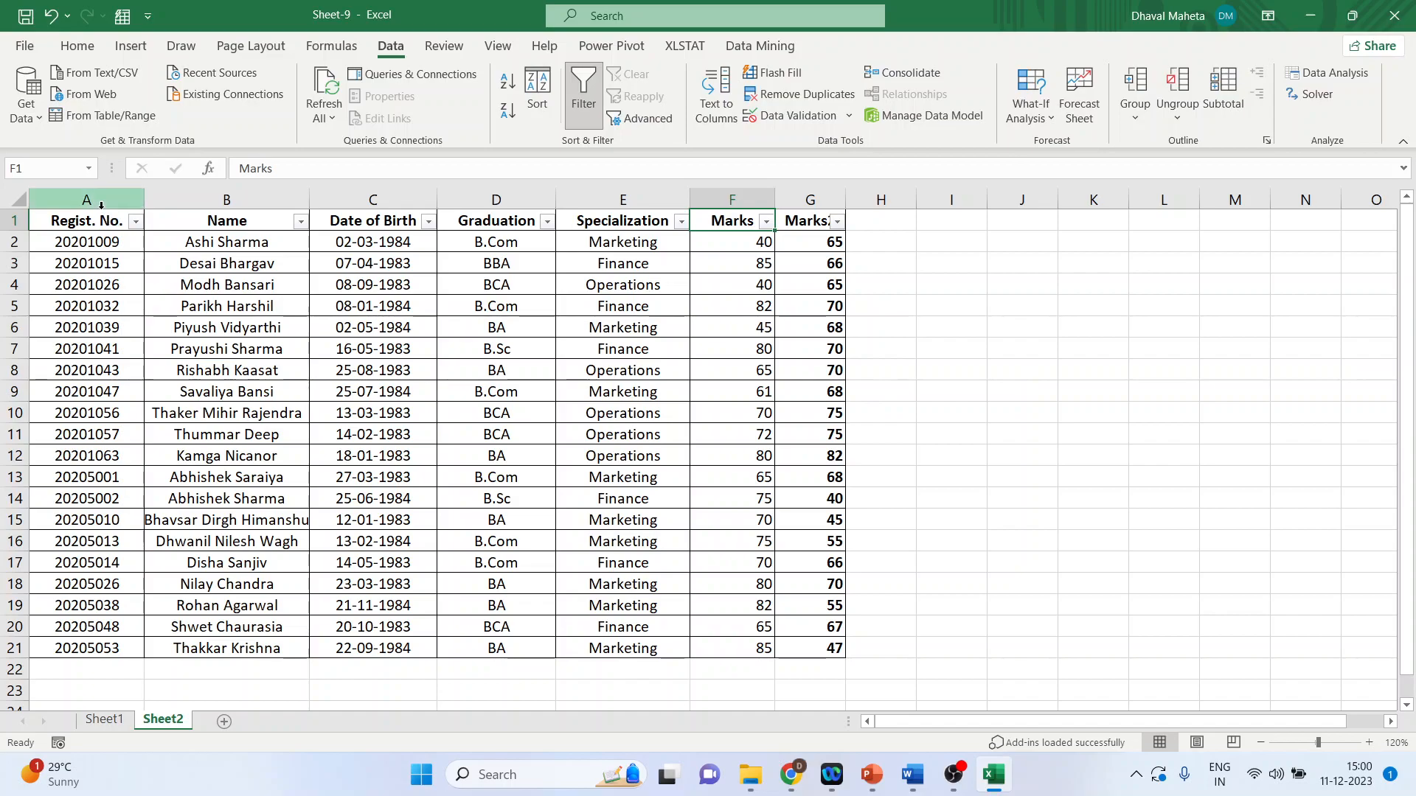
Step: Go through the table's columns one at a time, from Regist. No. to Marks2, to review its fields
left_click(101, 203)
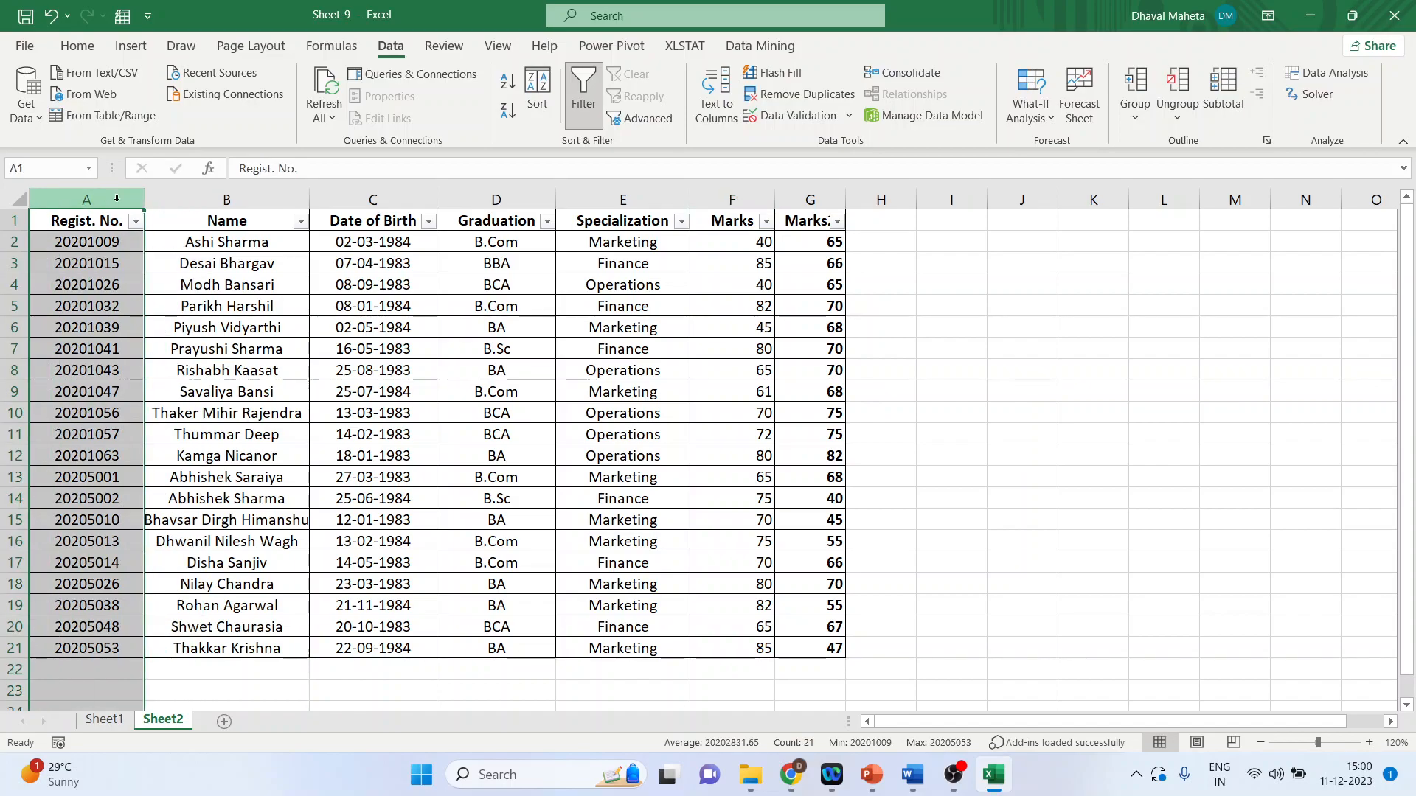
left_click(246, 200)
left_click(383, 202)
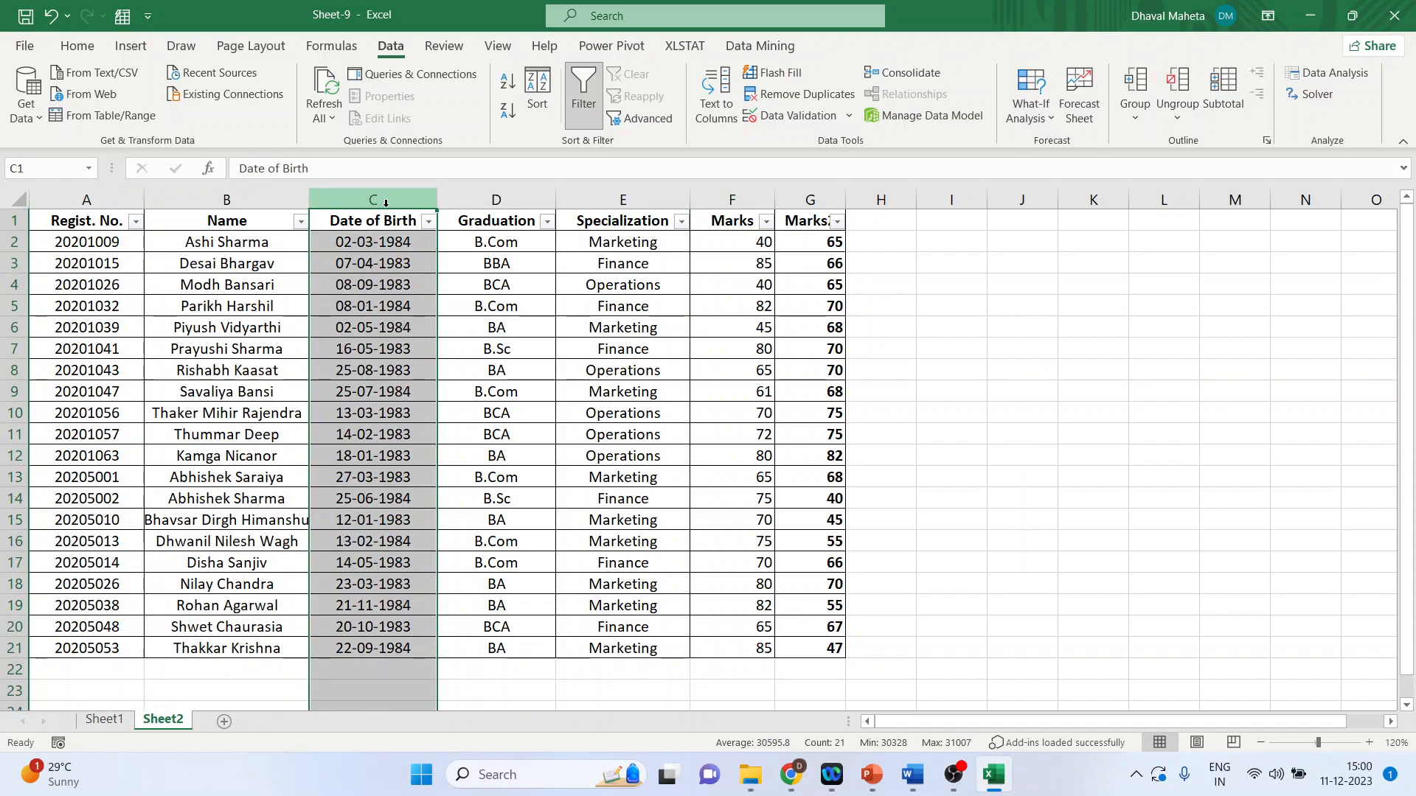
left_click(506, 202)
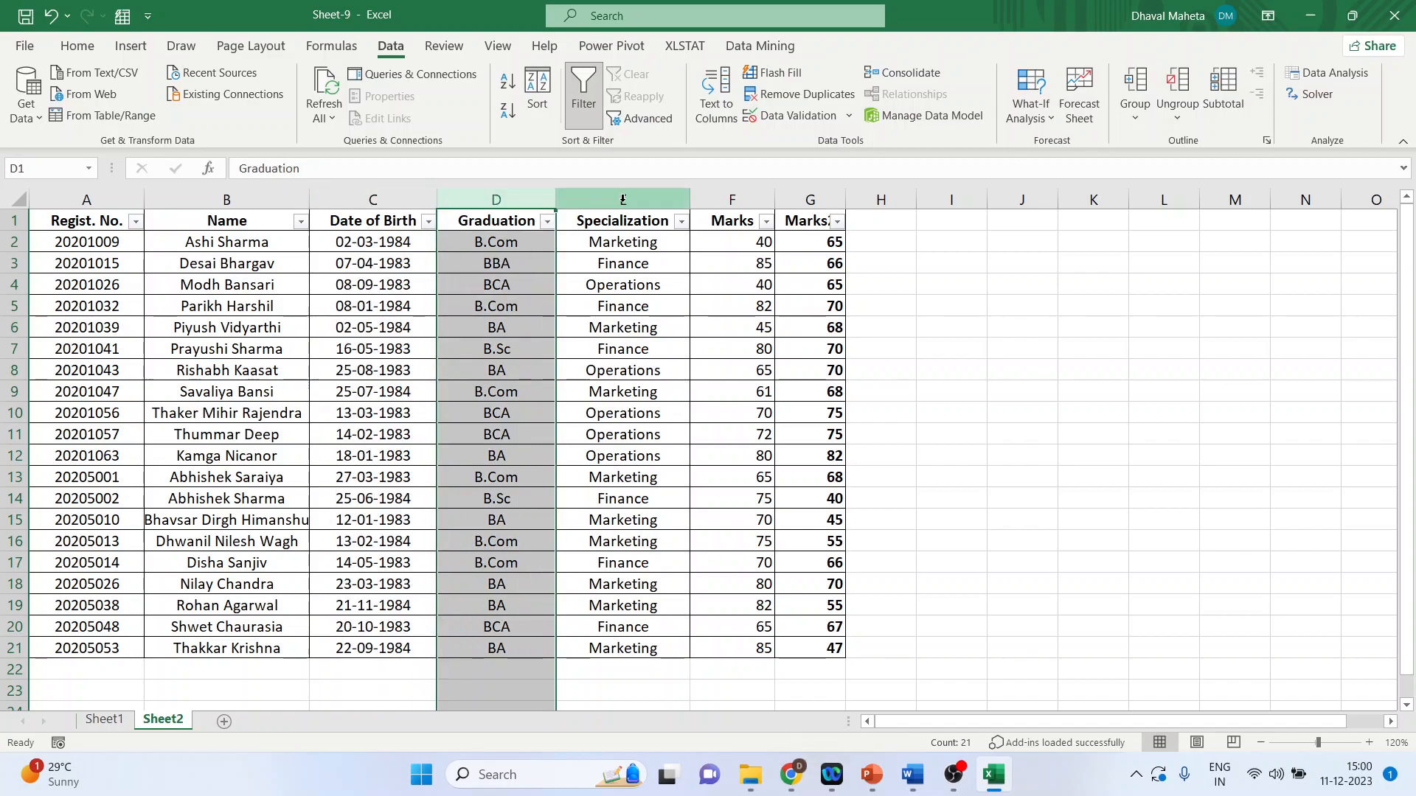
left_click(627, 200)
left_click(731, 200)
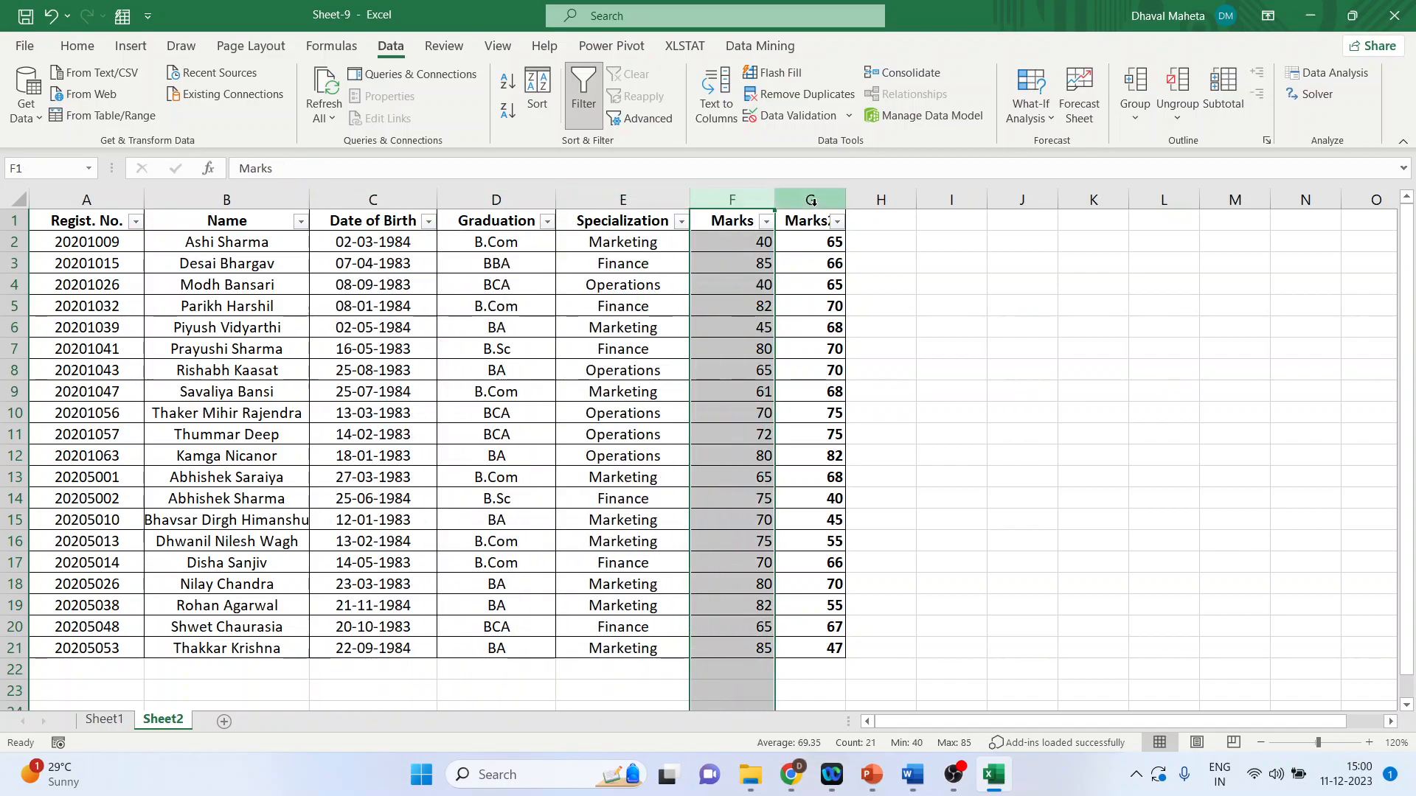
left_click(812, 200)
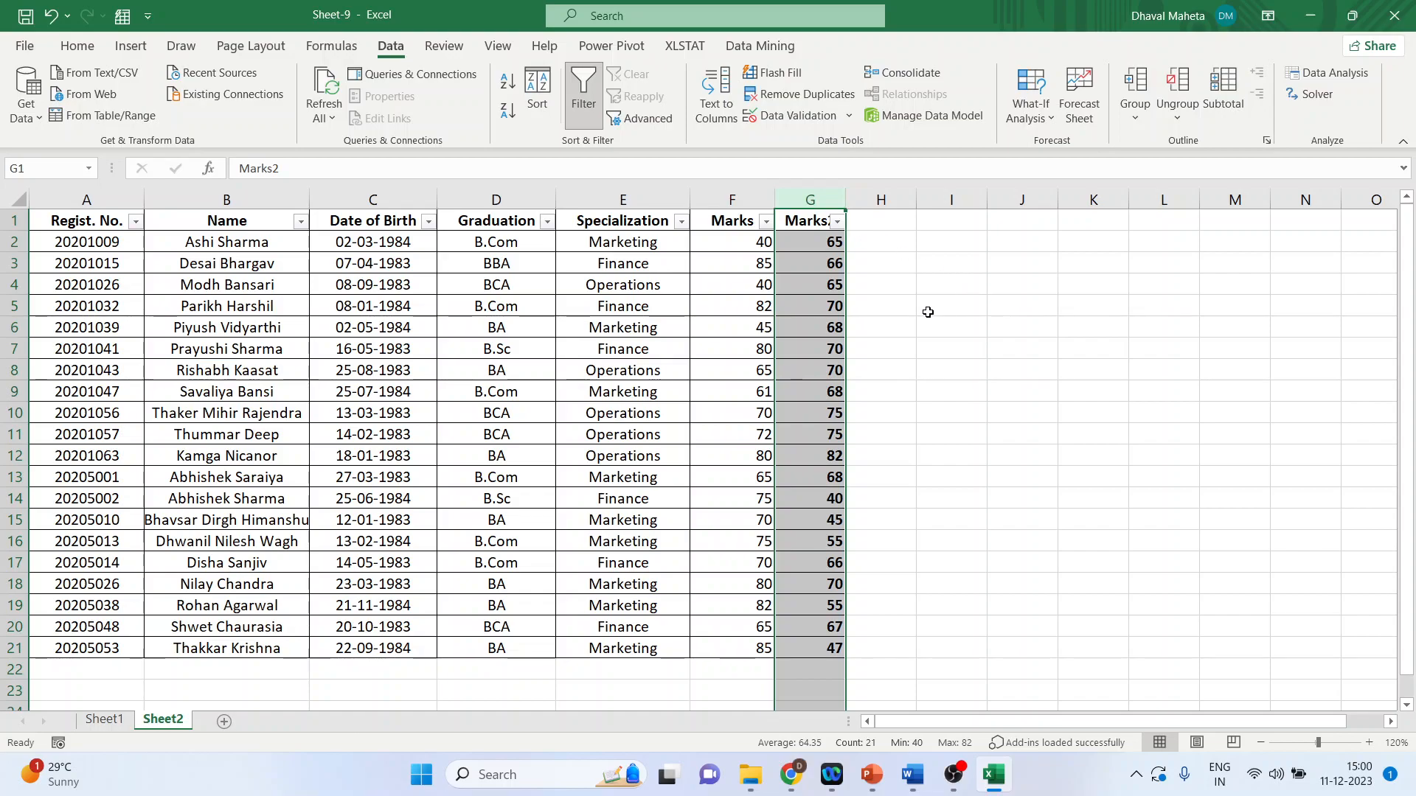
Step: Turn off the table's filter and sort all rows by Marks from smallest to largest, expanding the selection
key("ctrl+minus")
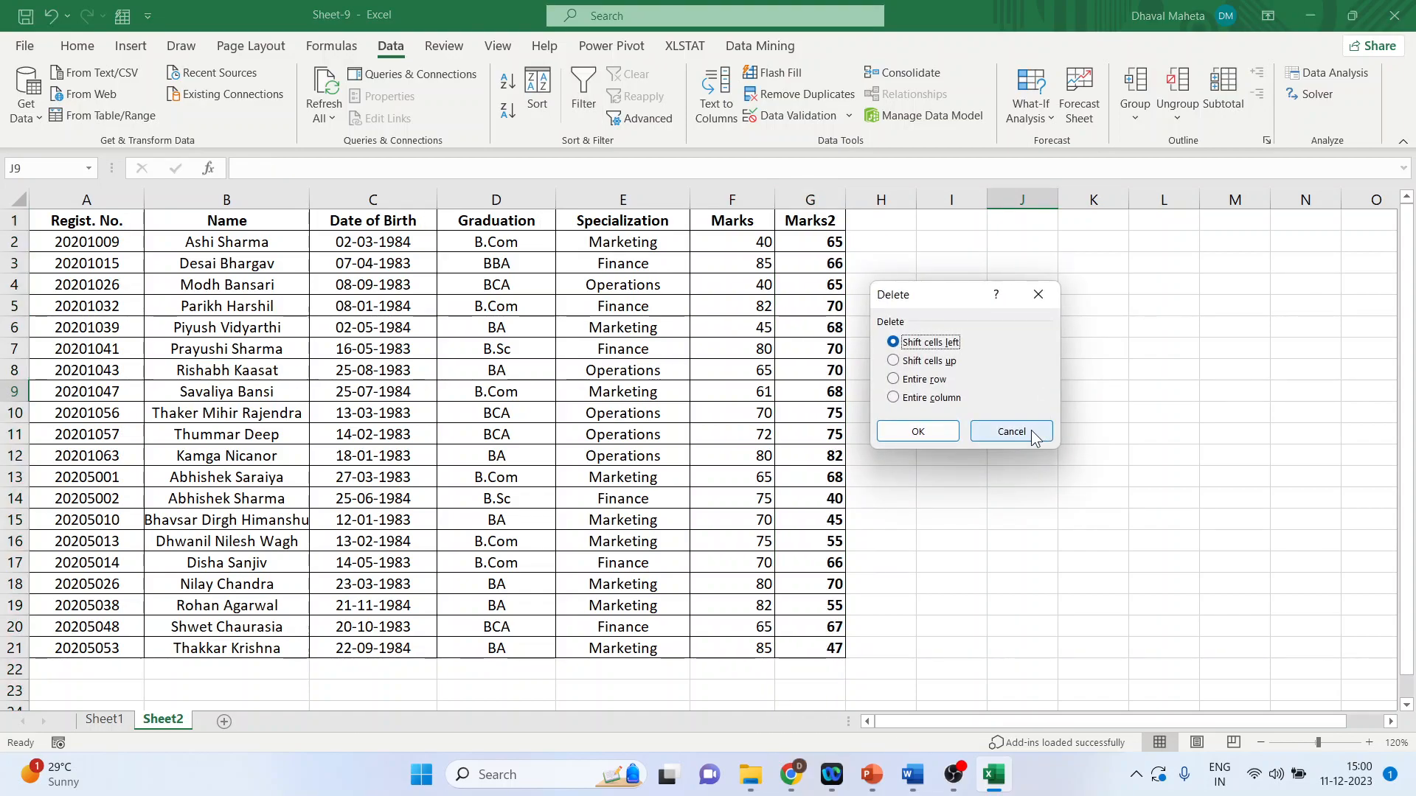
left_click(1033, 435)
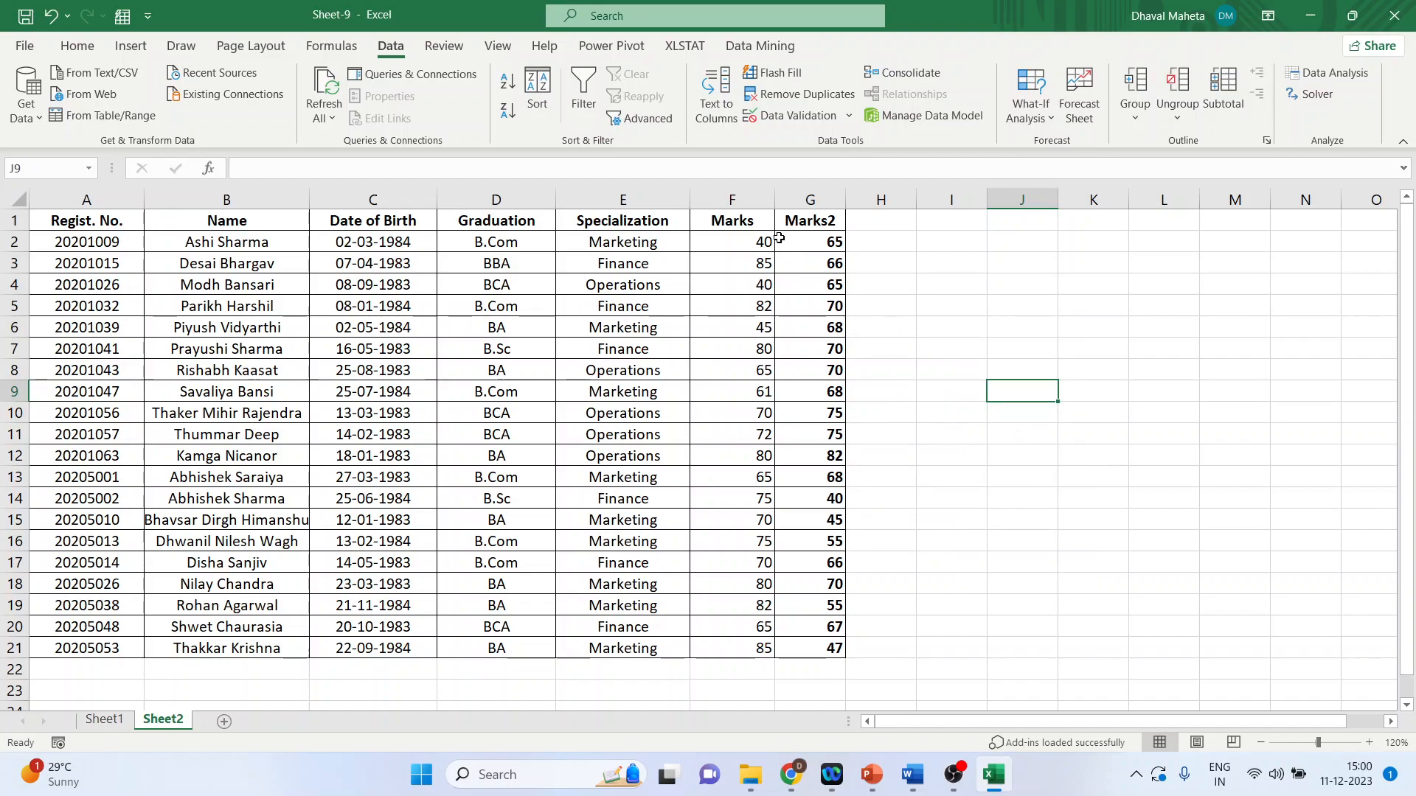
left_click(744, 200)
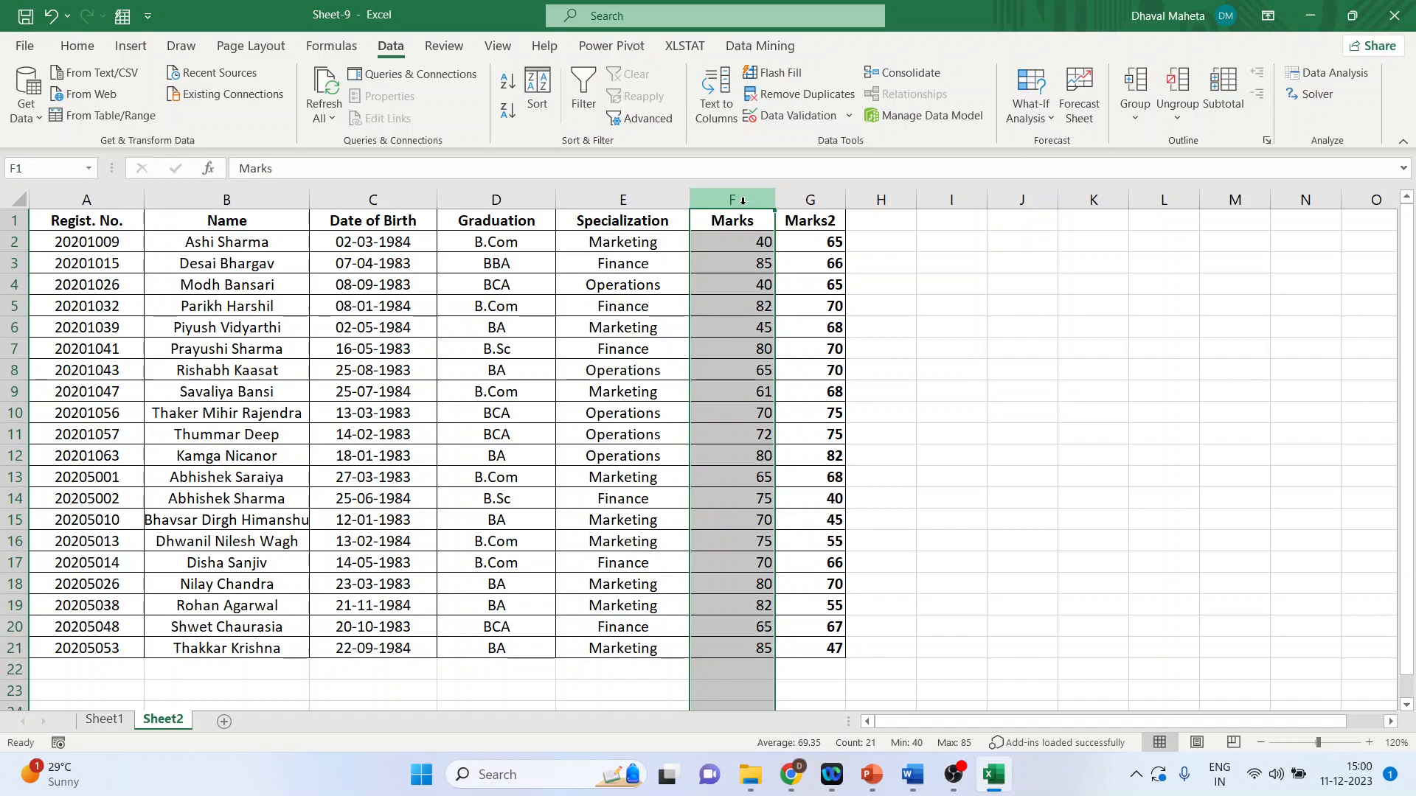
left_click(506, 85)
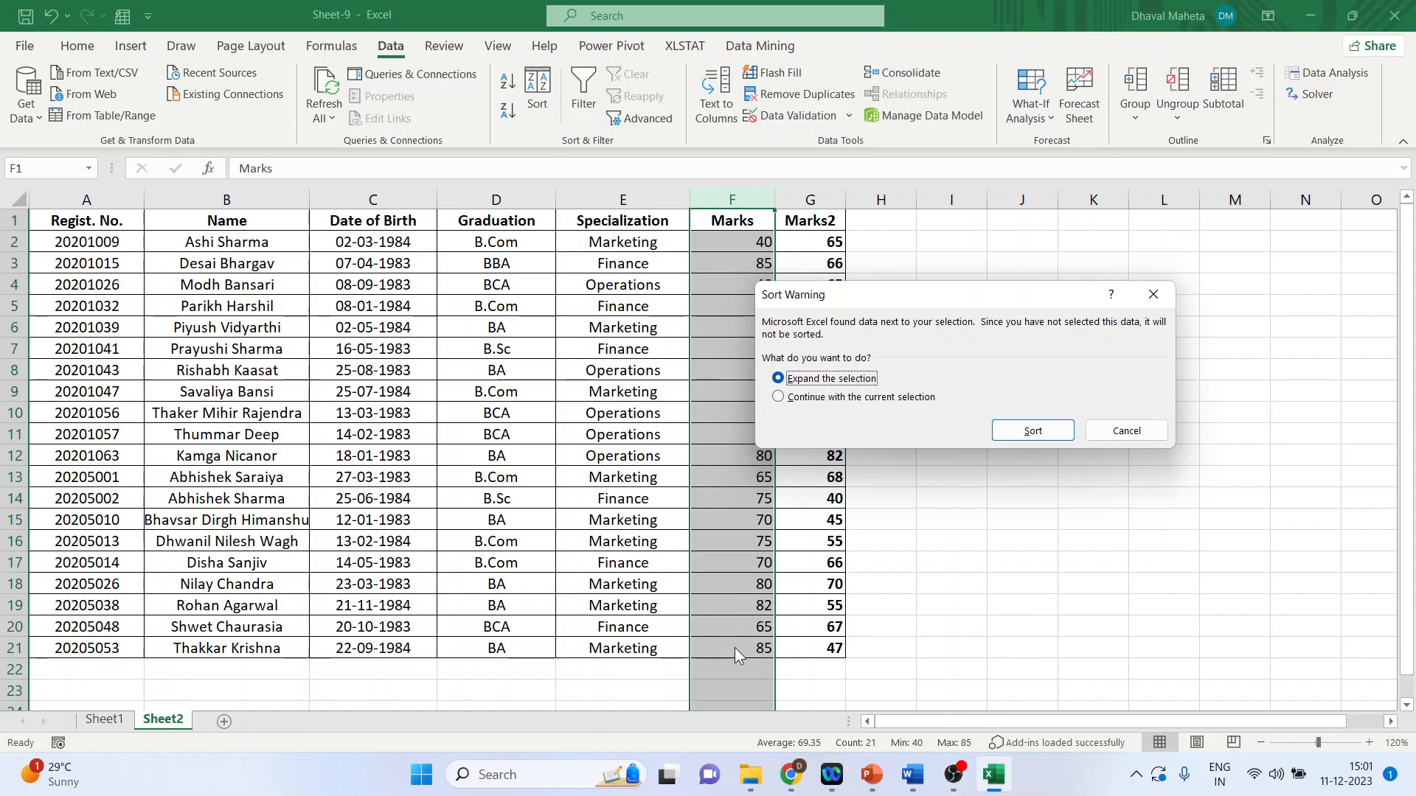
left_click(1019, 437)
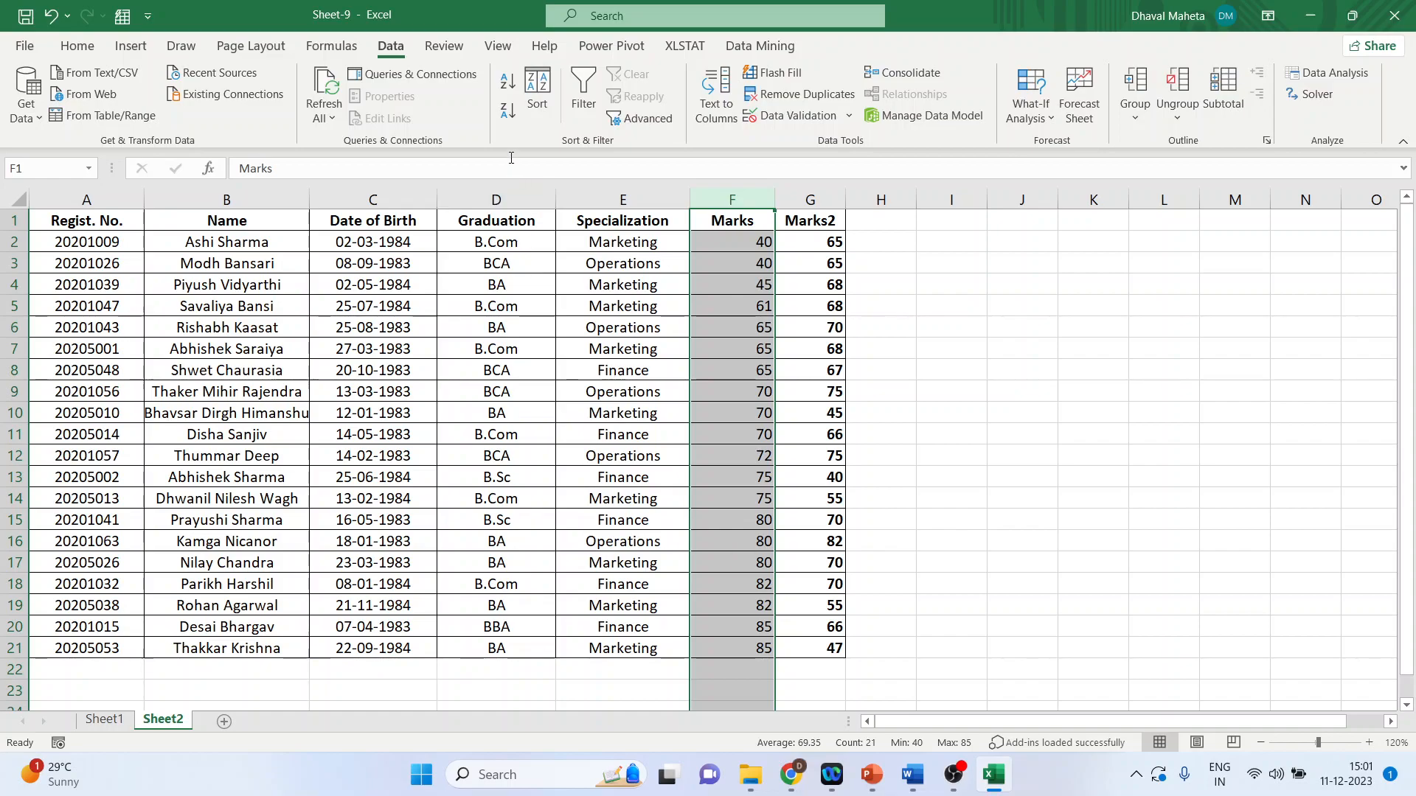
Step: Sort the rows by Marks from largest to smallest with the selection expanded, and undo both Marks sorts
left_click(503, 117)
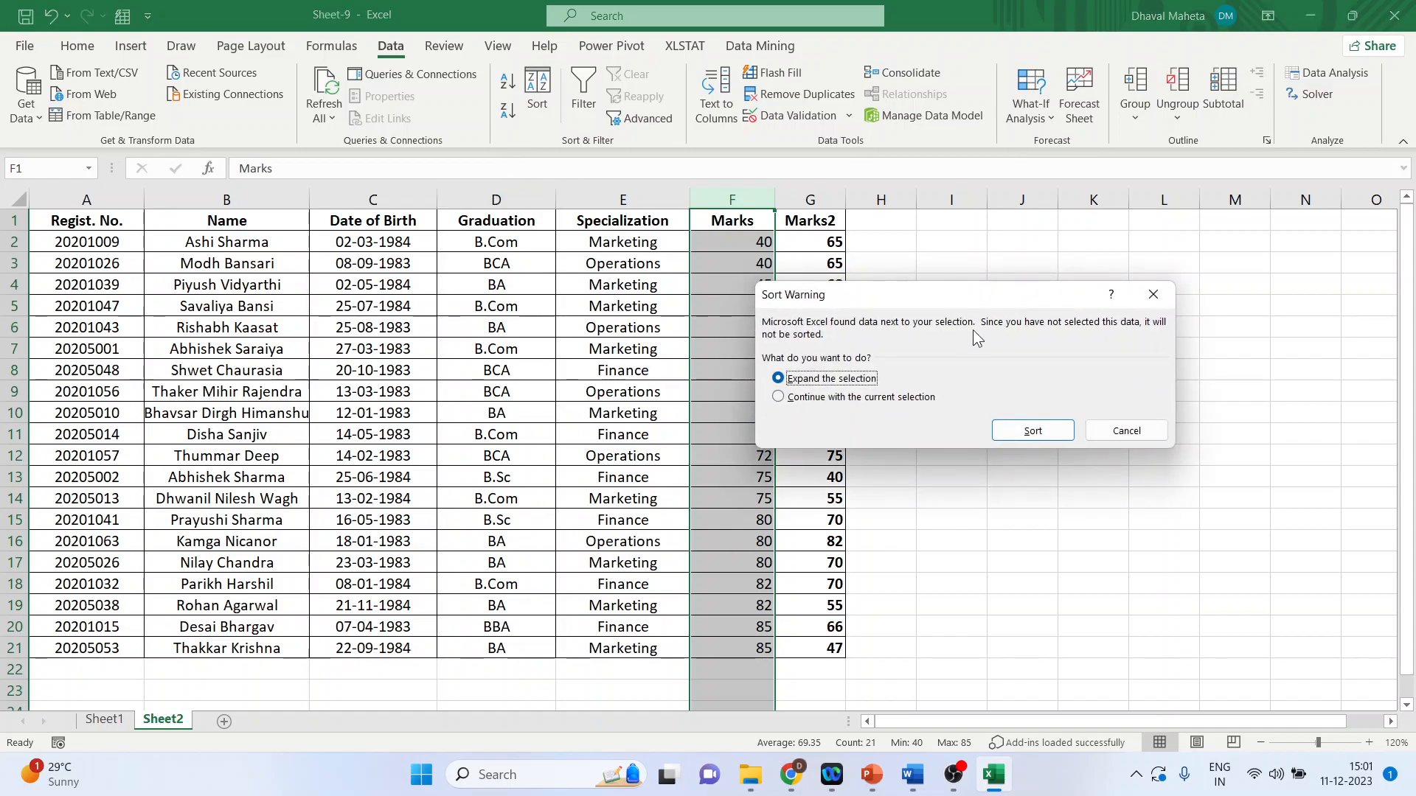
left_click(1034, 432)
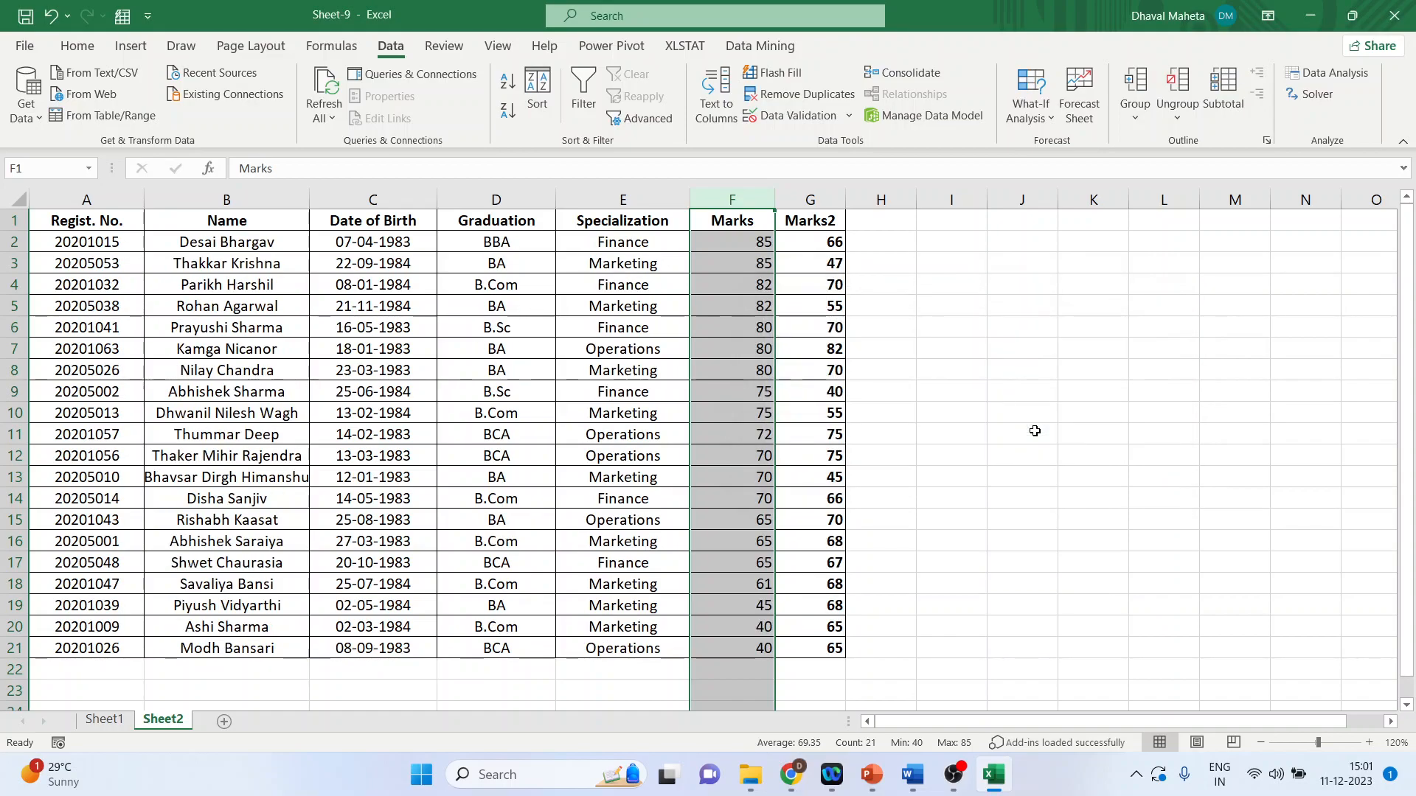
key("ctrl+z")
key("ctrl+z")
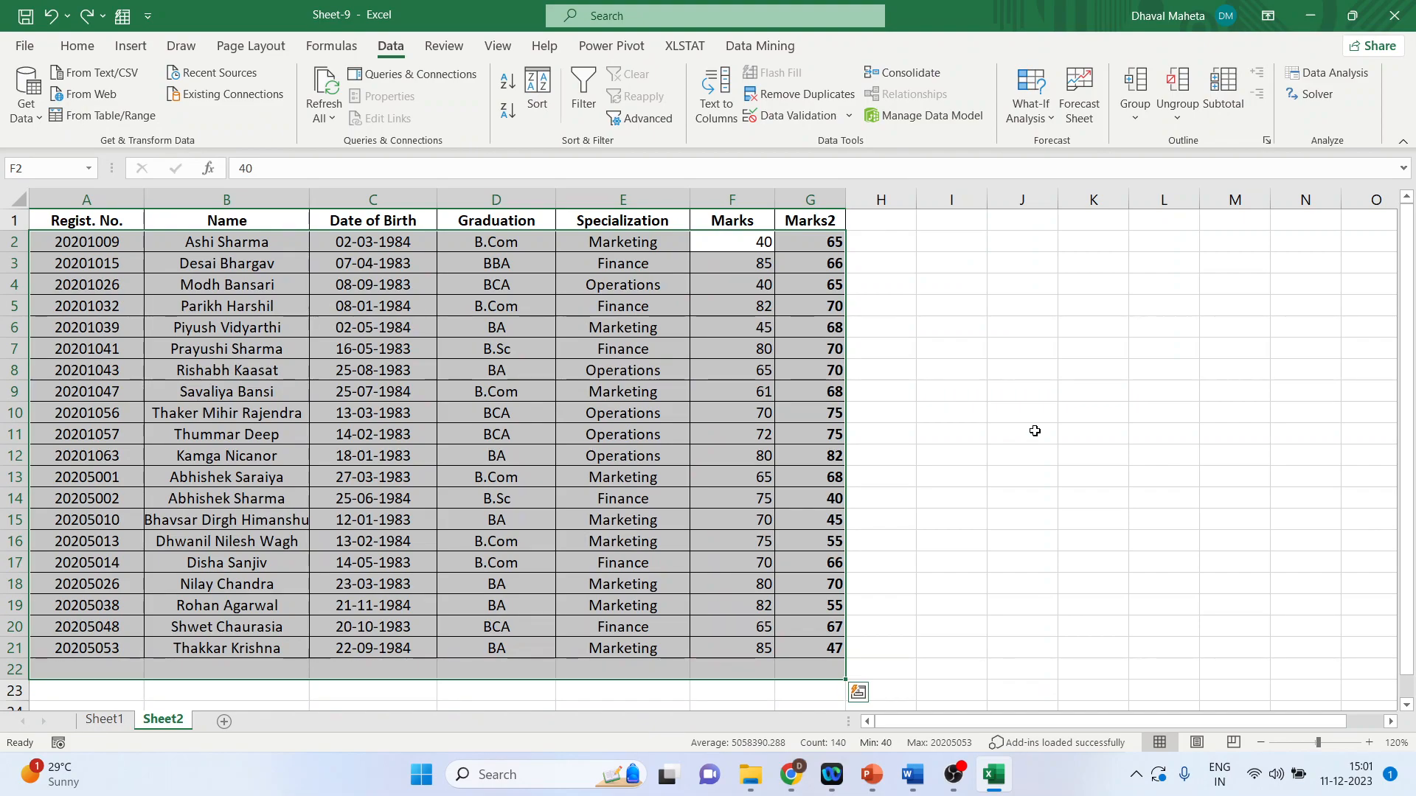
left_click(1033, 431)
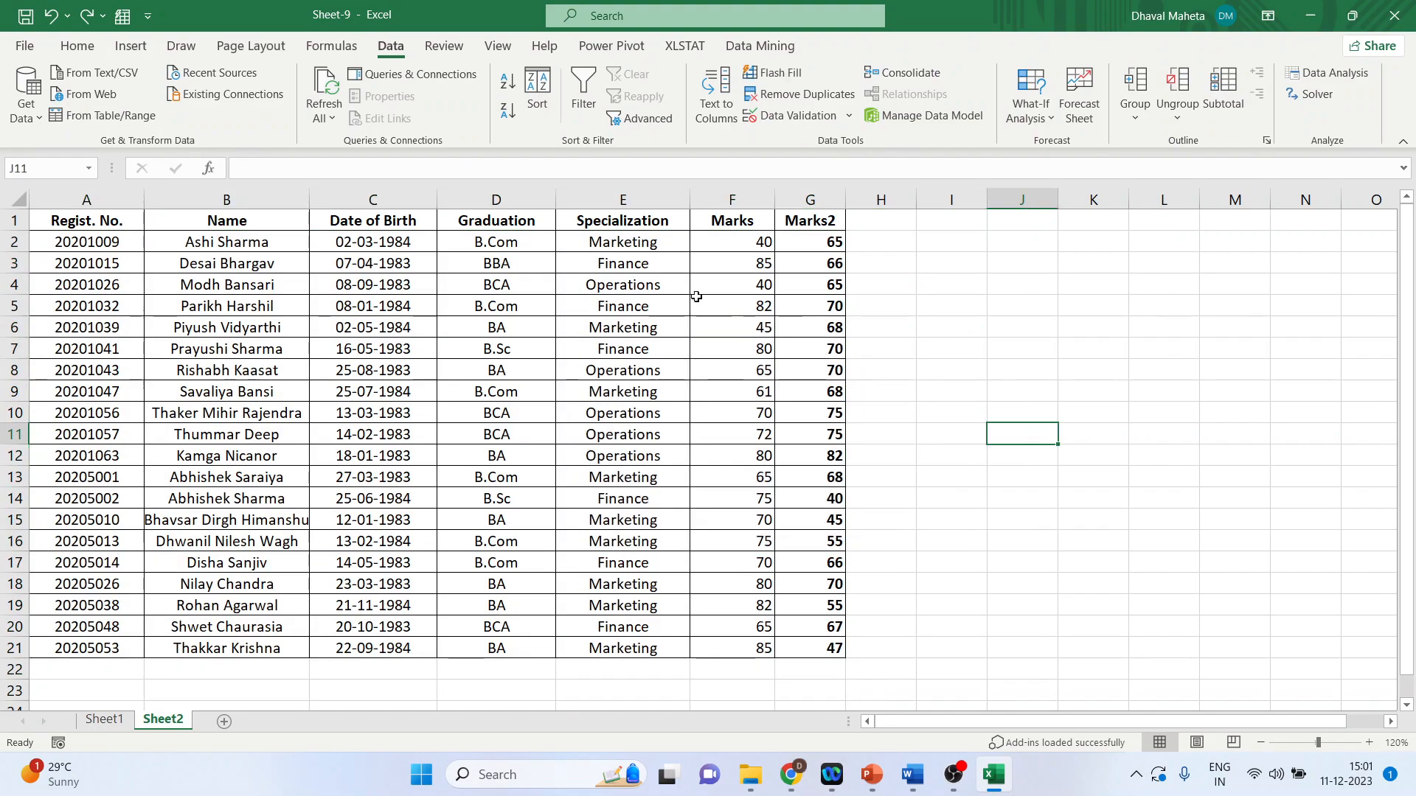
Step: Enable filtering on the header row and show only the rows whose Name begins with "p"
left_click(470, 221)
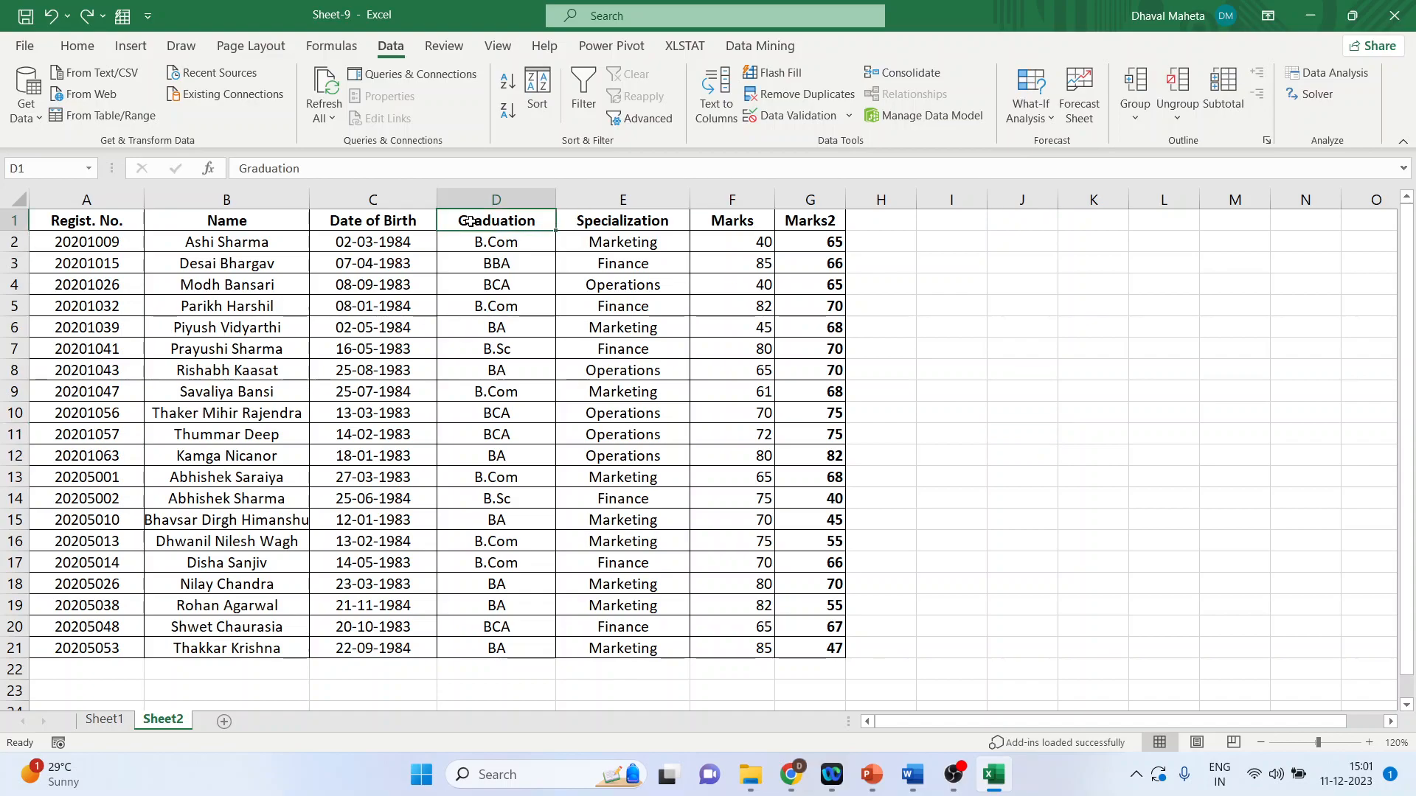
left_click(580, 88)
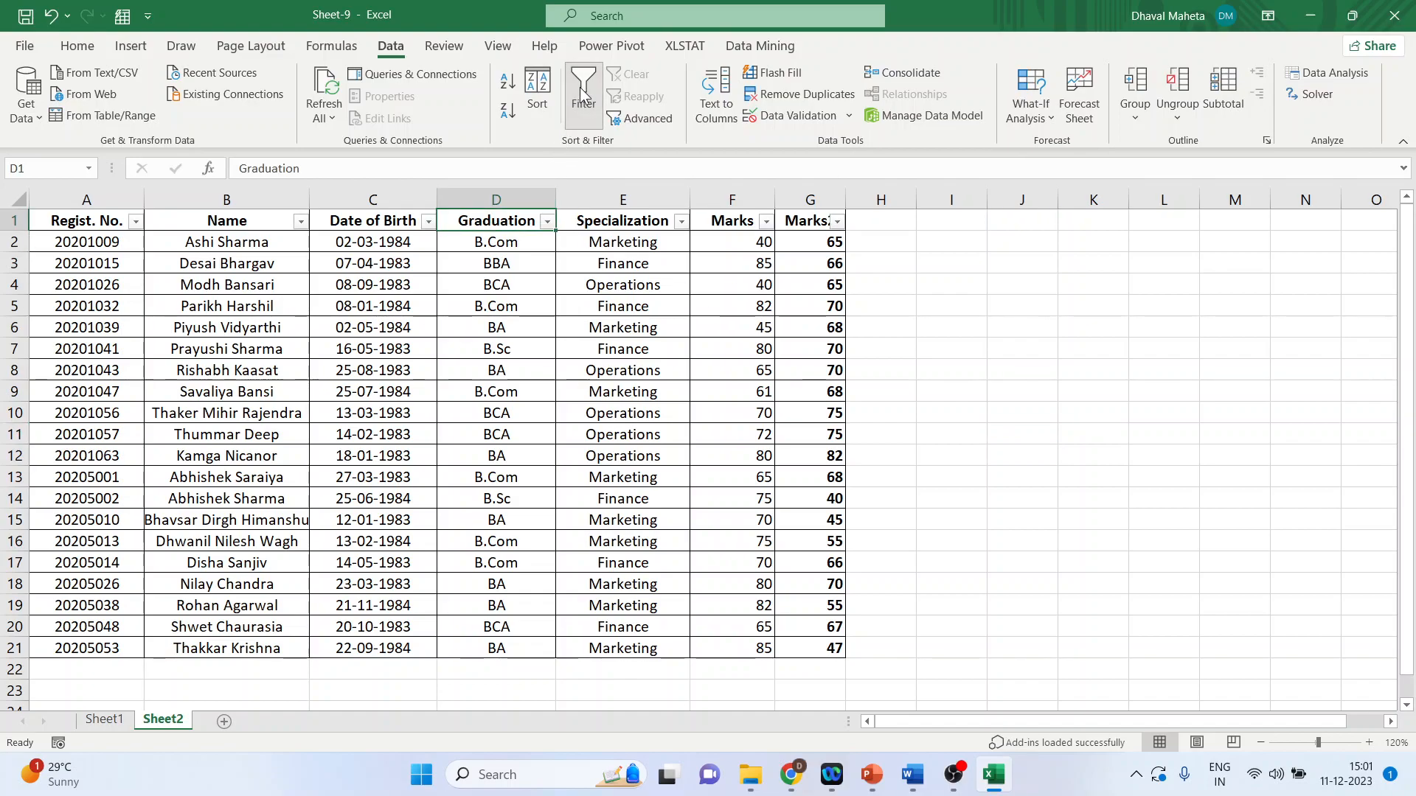
left_click(299, 222)
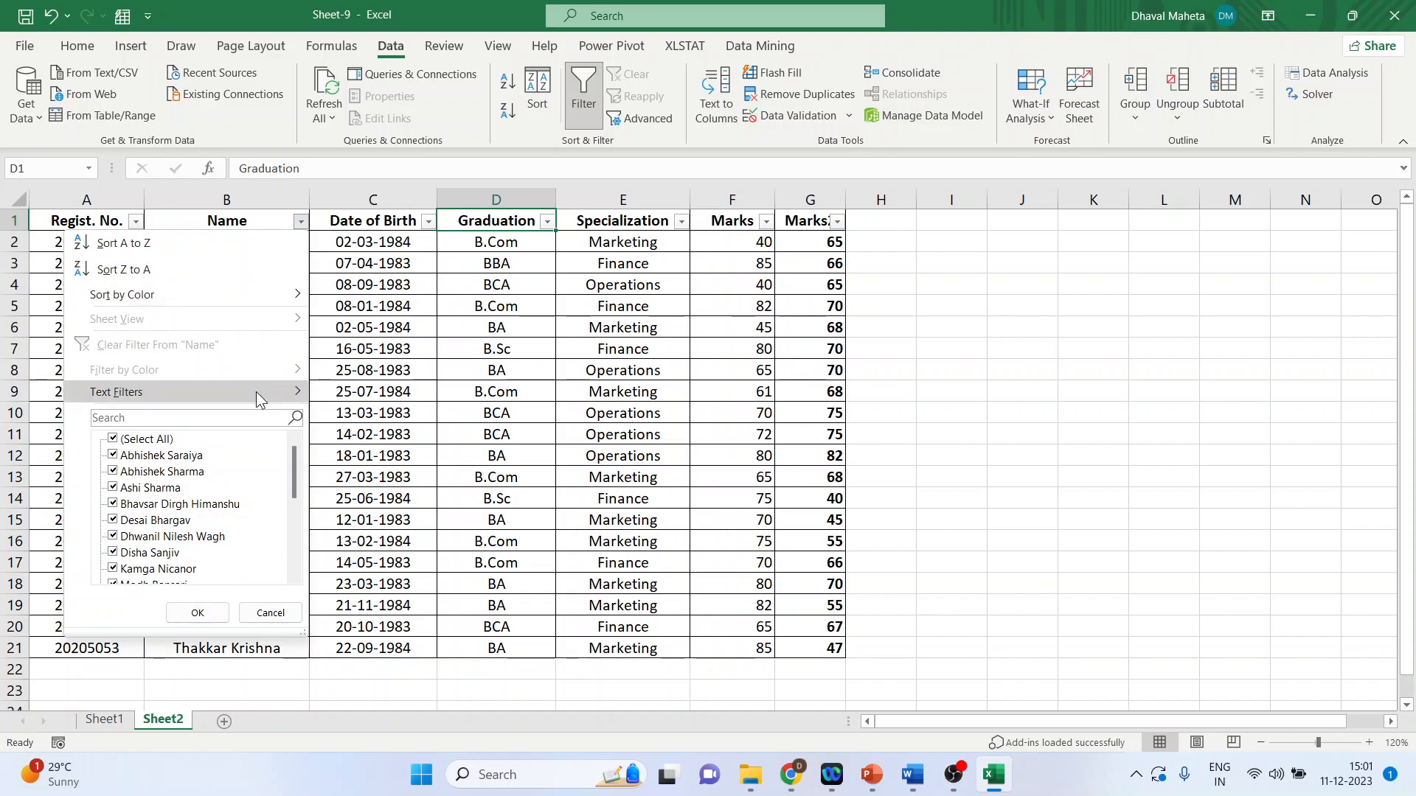
mouse_move(255, 392)
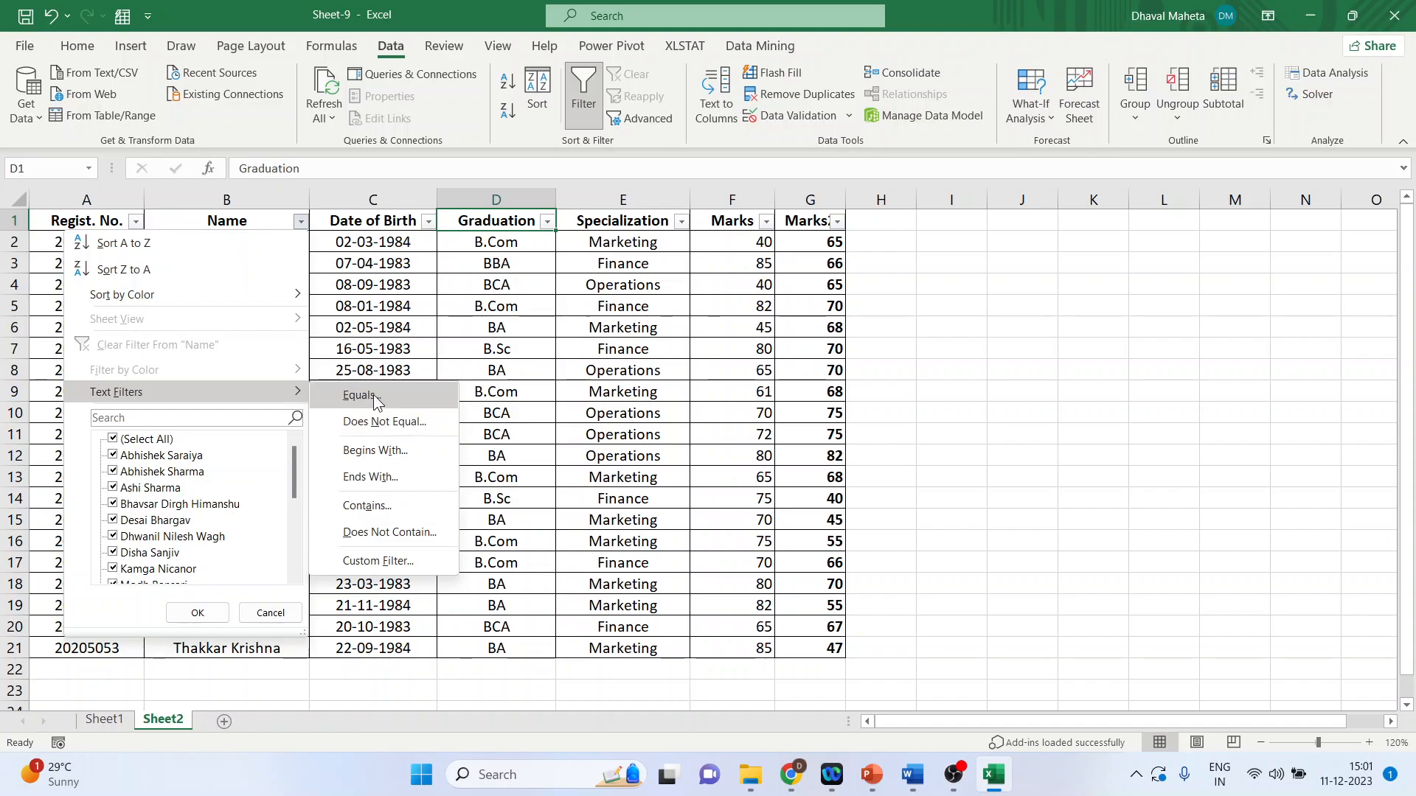
left_click(379, 450)
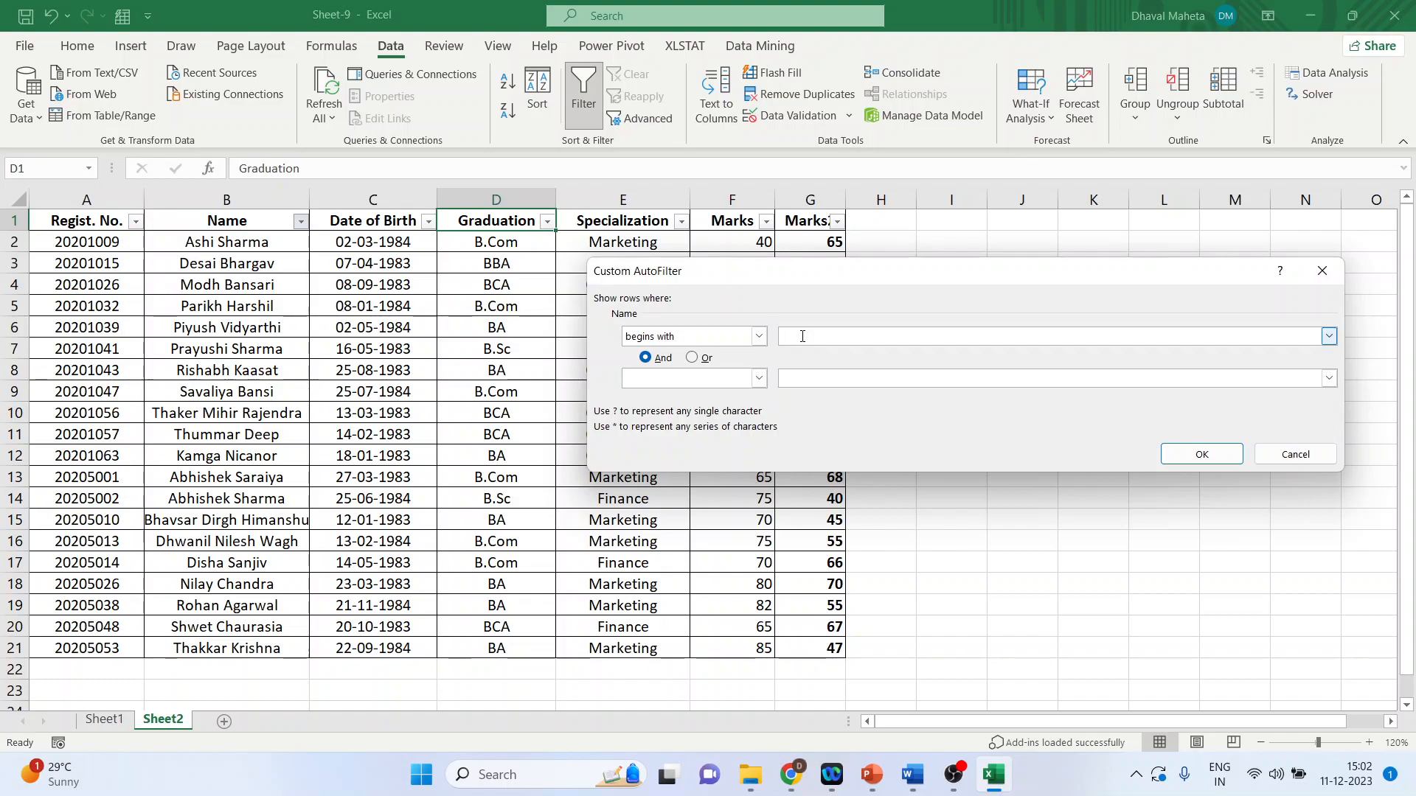
type("p")
left_click(1198, 456)
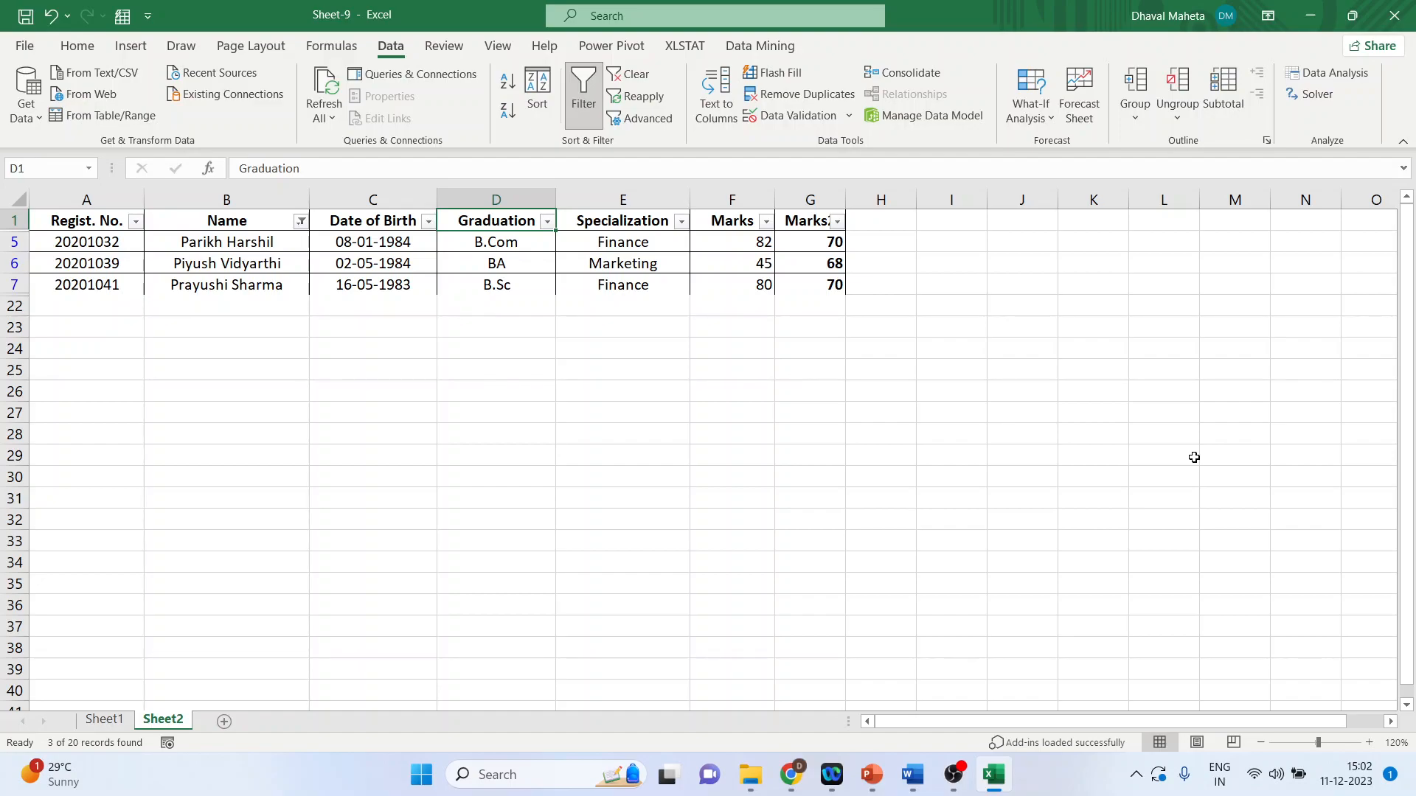
Step: Clear the begins-with filter by turning filtering off, and enable filtering on the header row again
key("ctrl+shift+l")
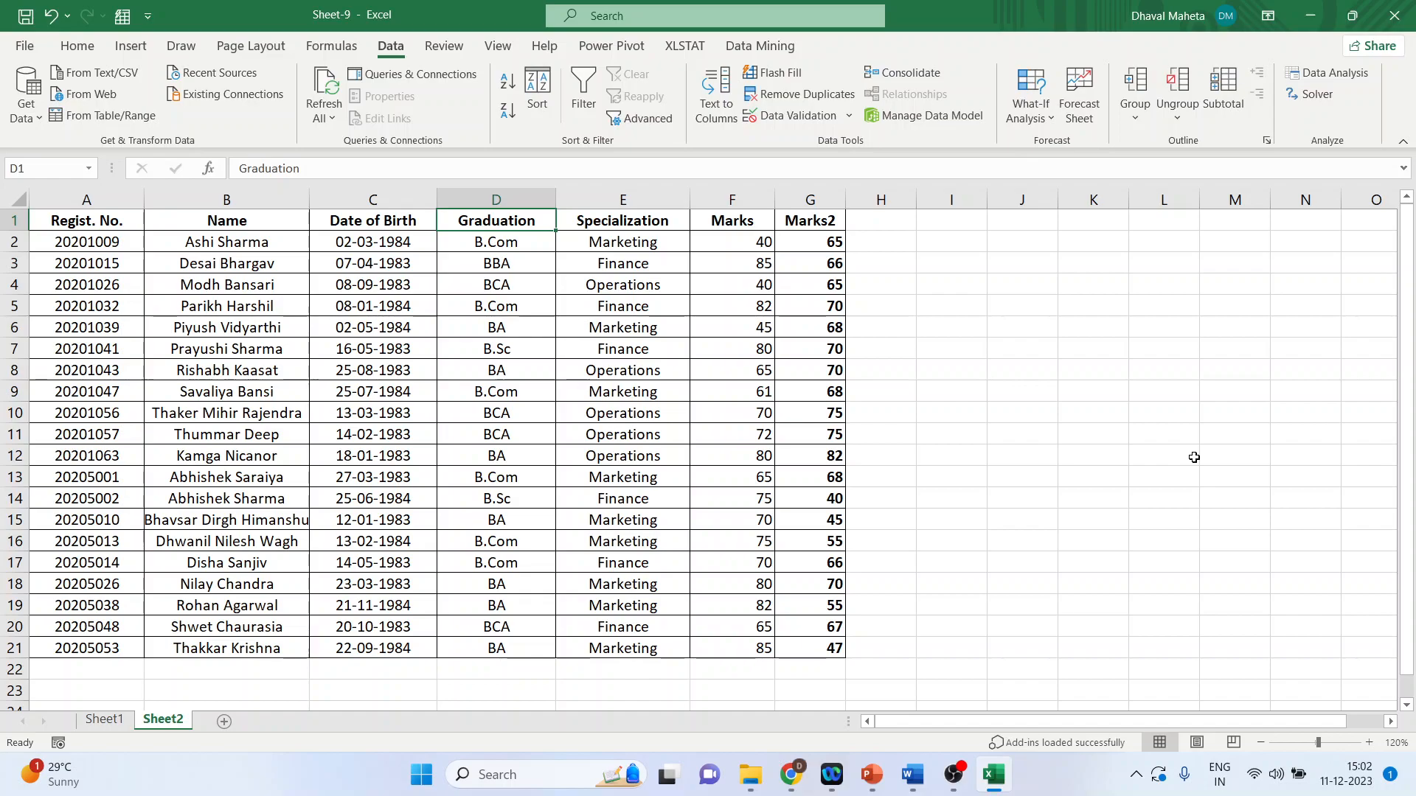
left_click(299, 222)
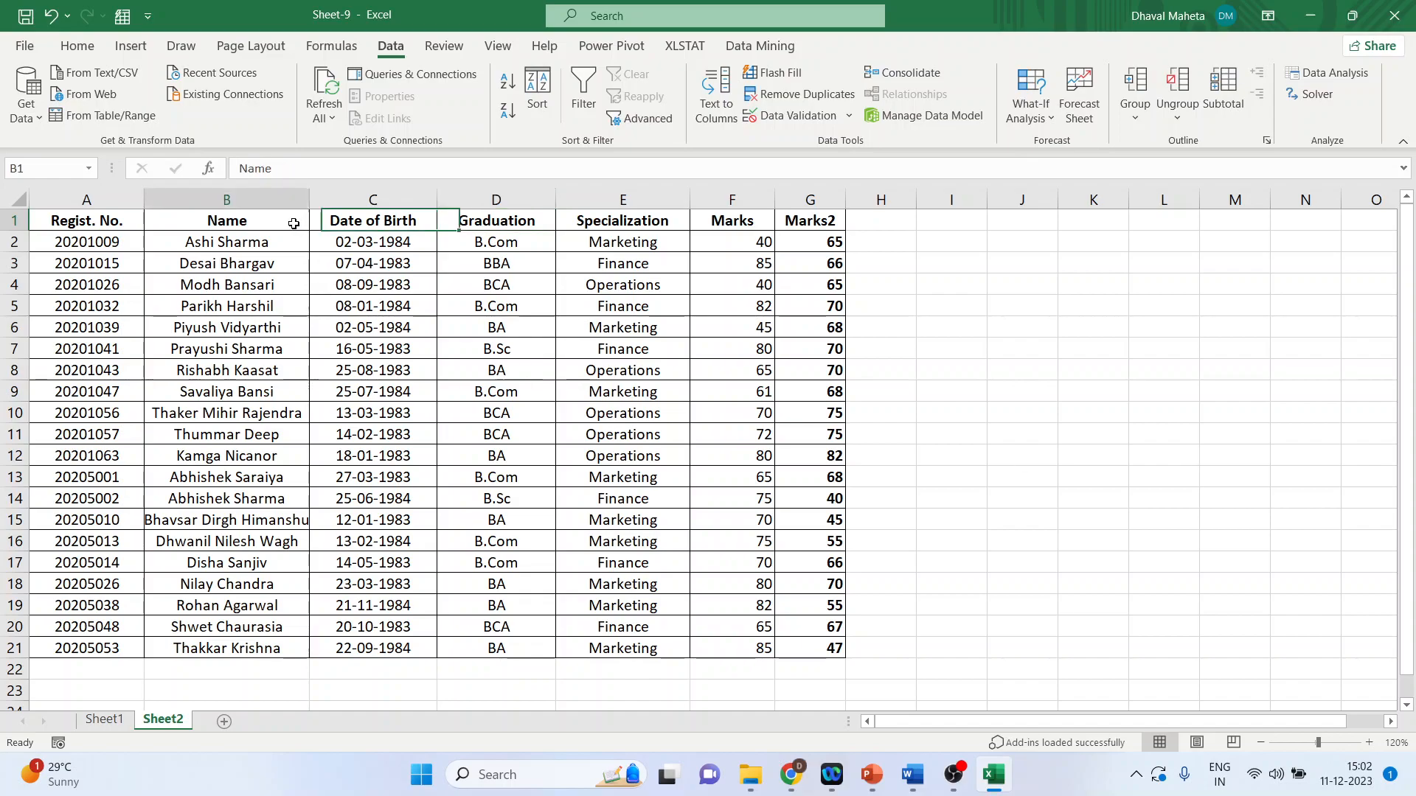
left_click(592, 117)
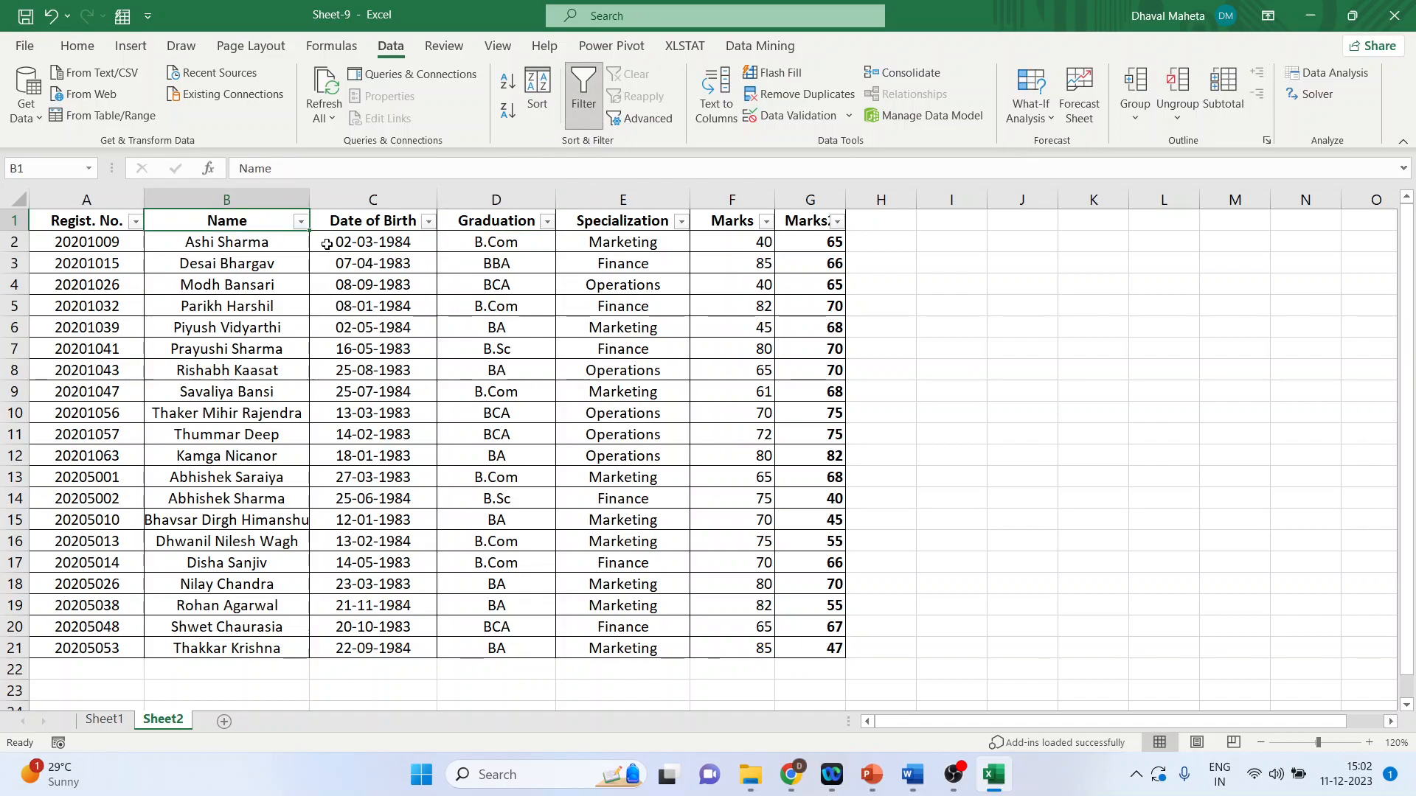
Step: Show only the rows whose Name ends with "a", and reset the table to unfiltered rows with filtering enabled
left_click(300, 223)
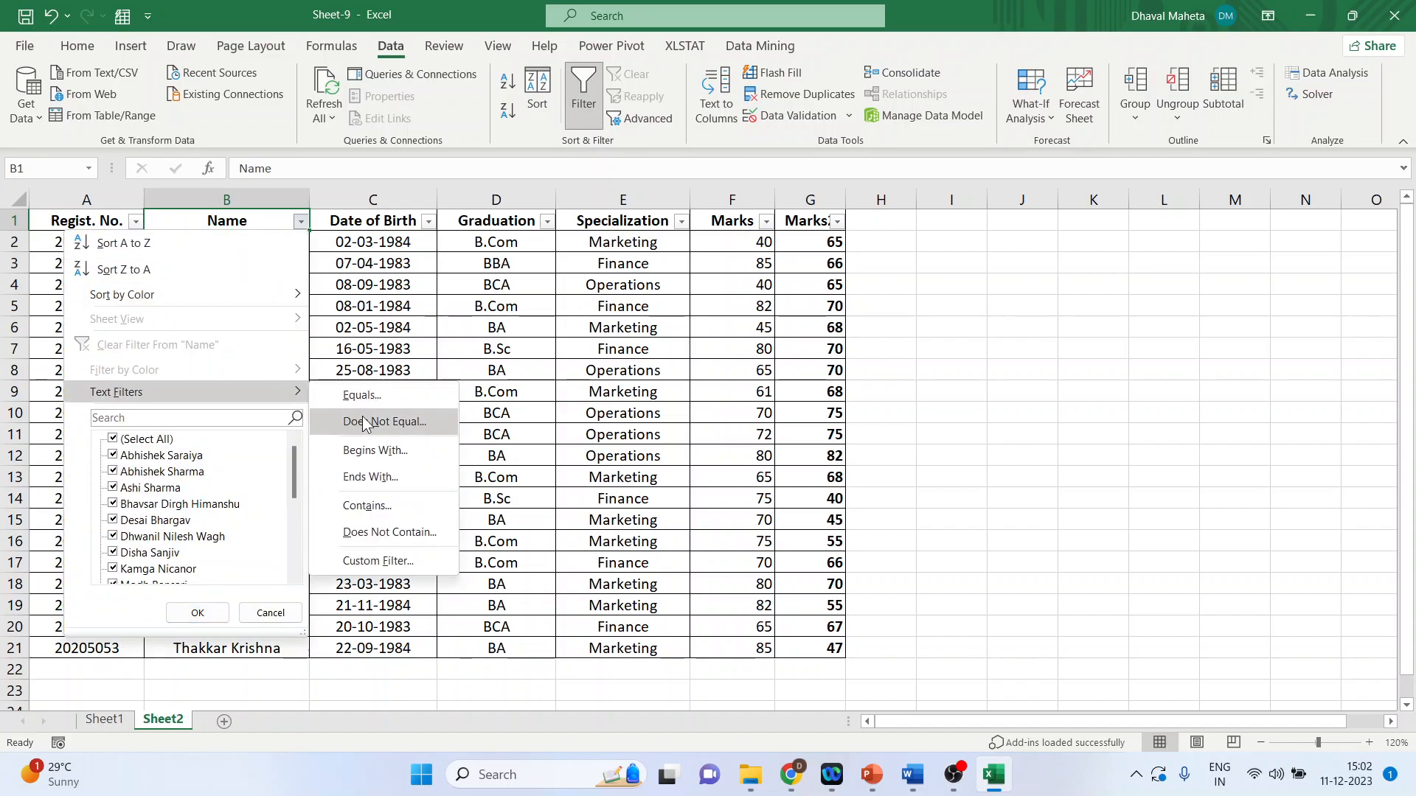
left_click(400, 476)
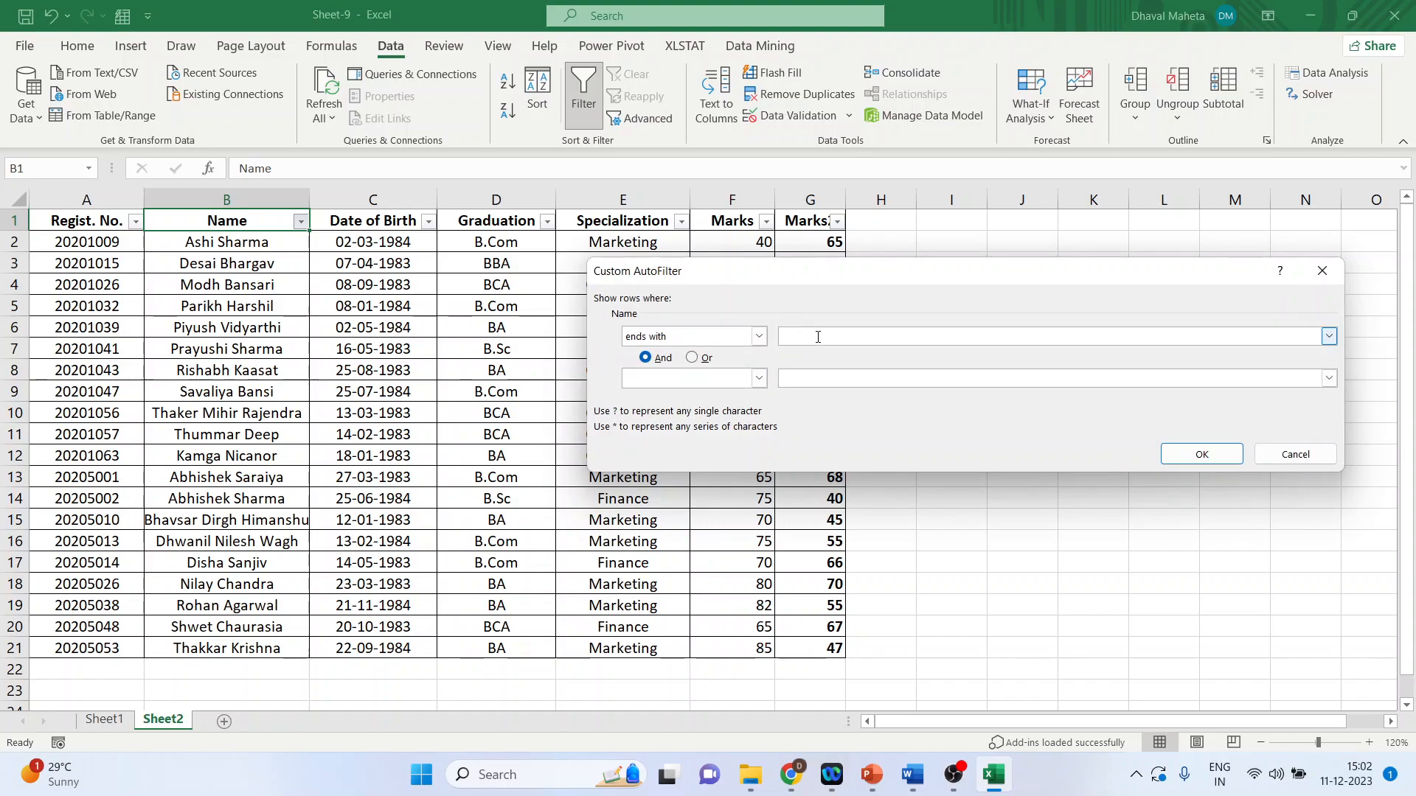
type("a")
left_click(1188, 452)
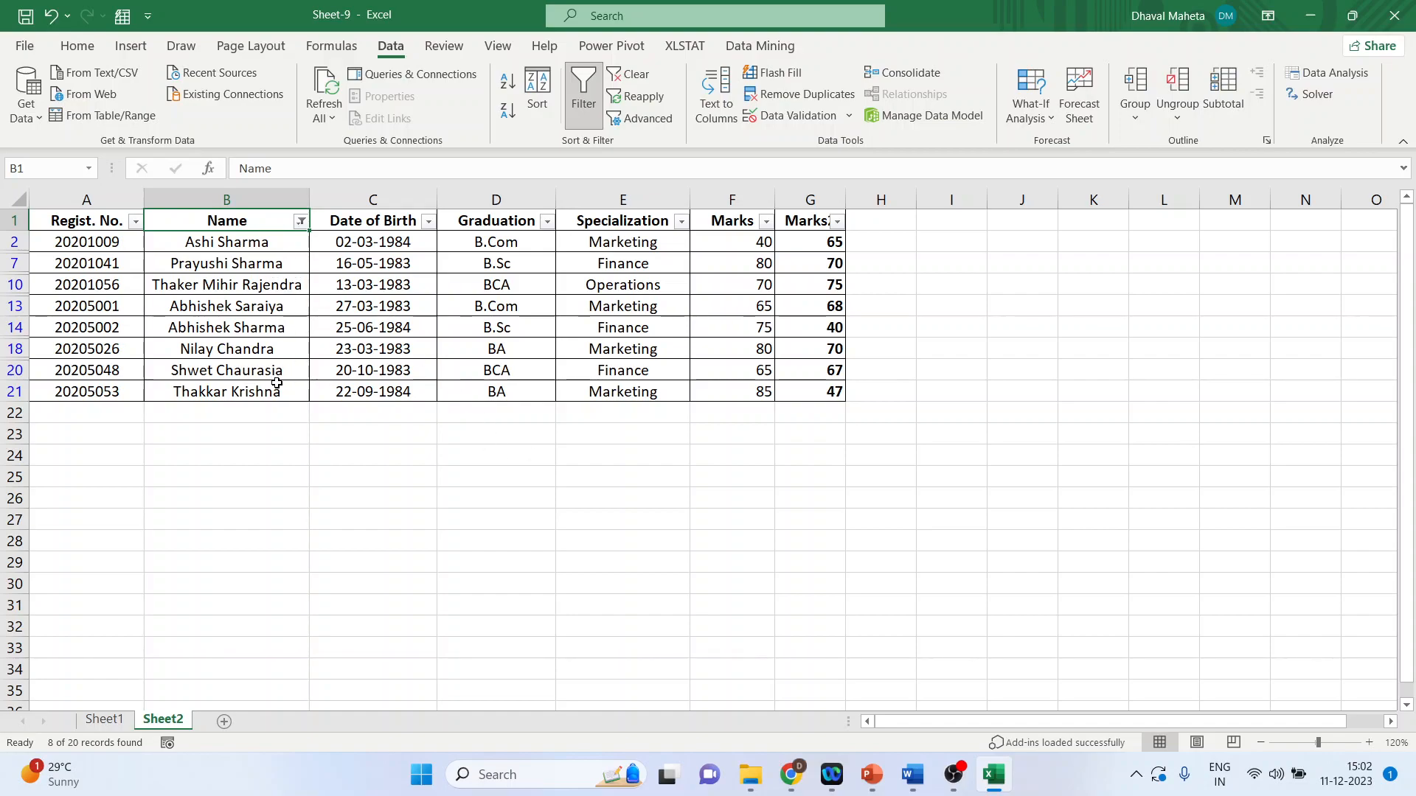
key("ctrl+shift+l")
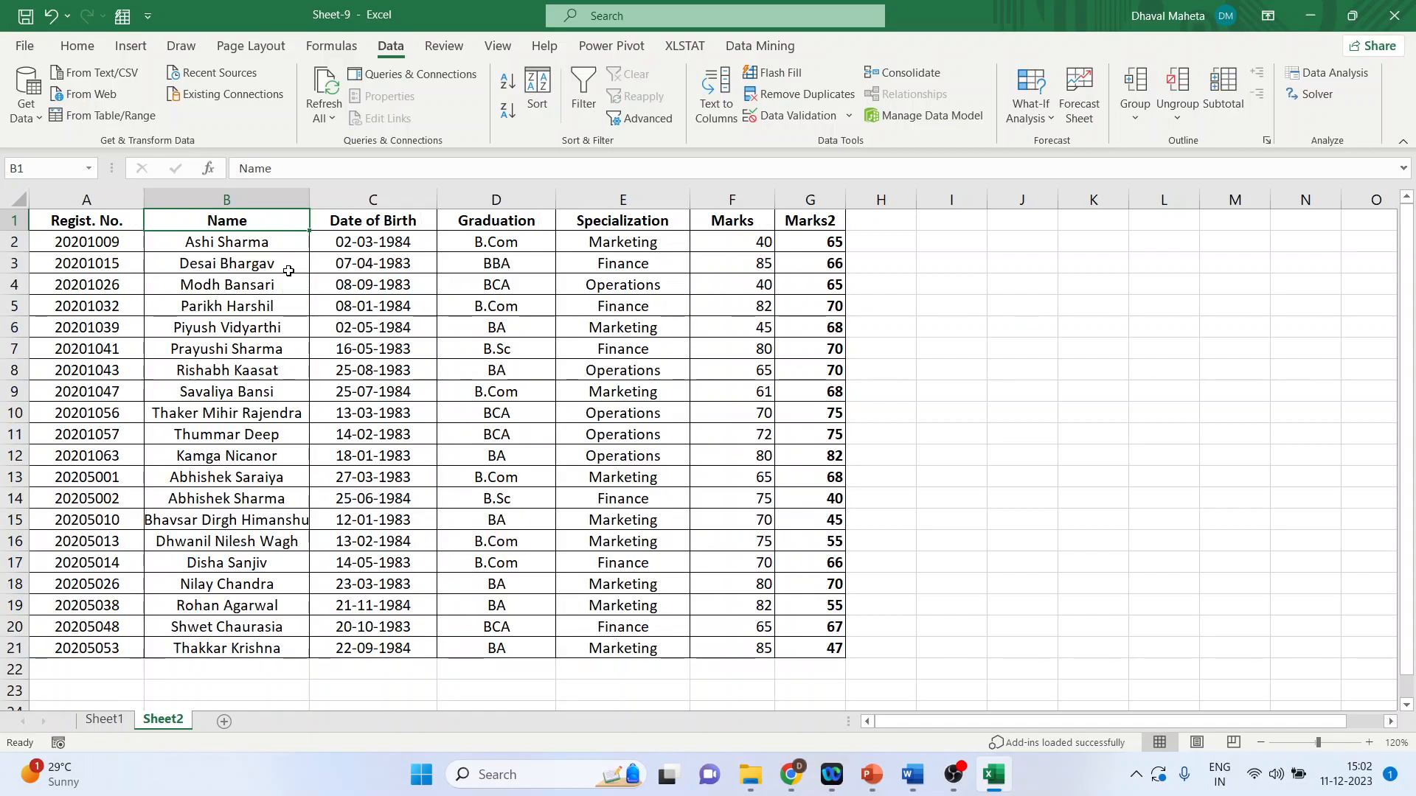
left_click(591, 104)
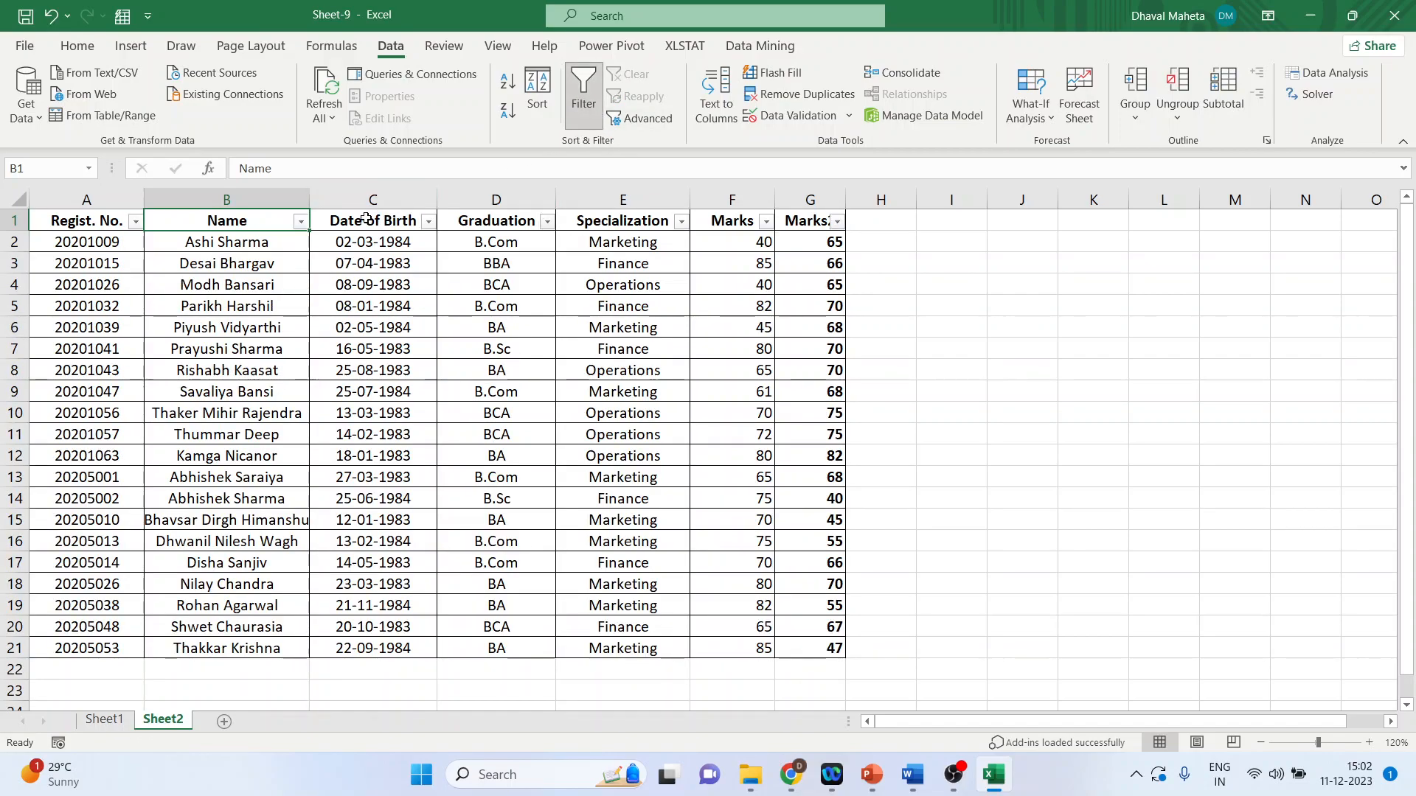
Step: Show only the rows whose Name begins with "p" and ends with "a", using a combined custom filter
left_click(301, 222)
mouse_move(291, 402)
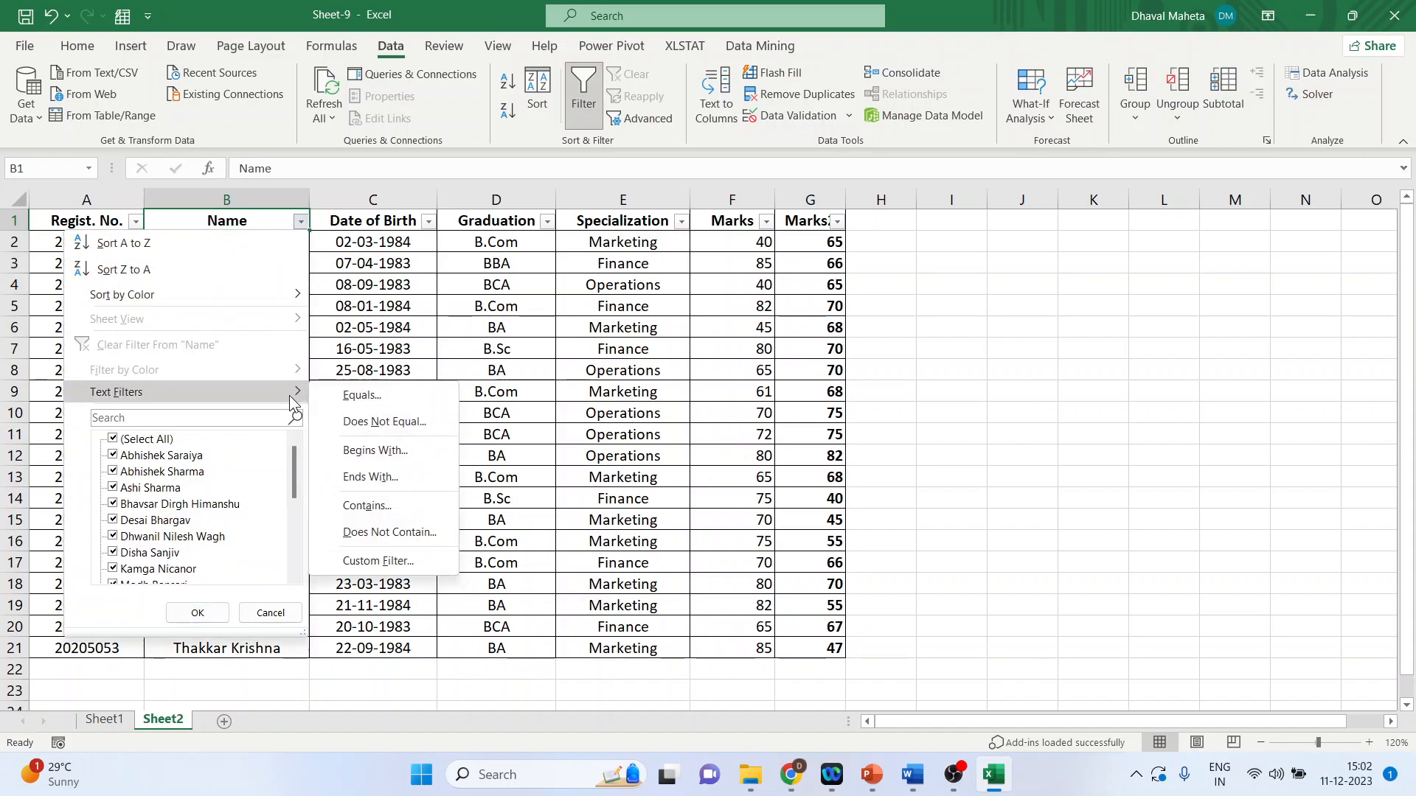
left_click(405, 454)
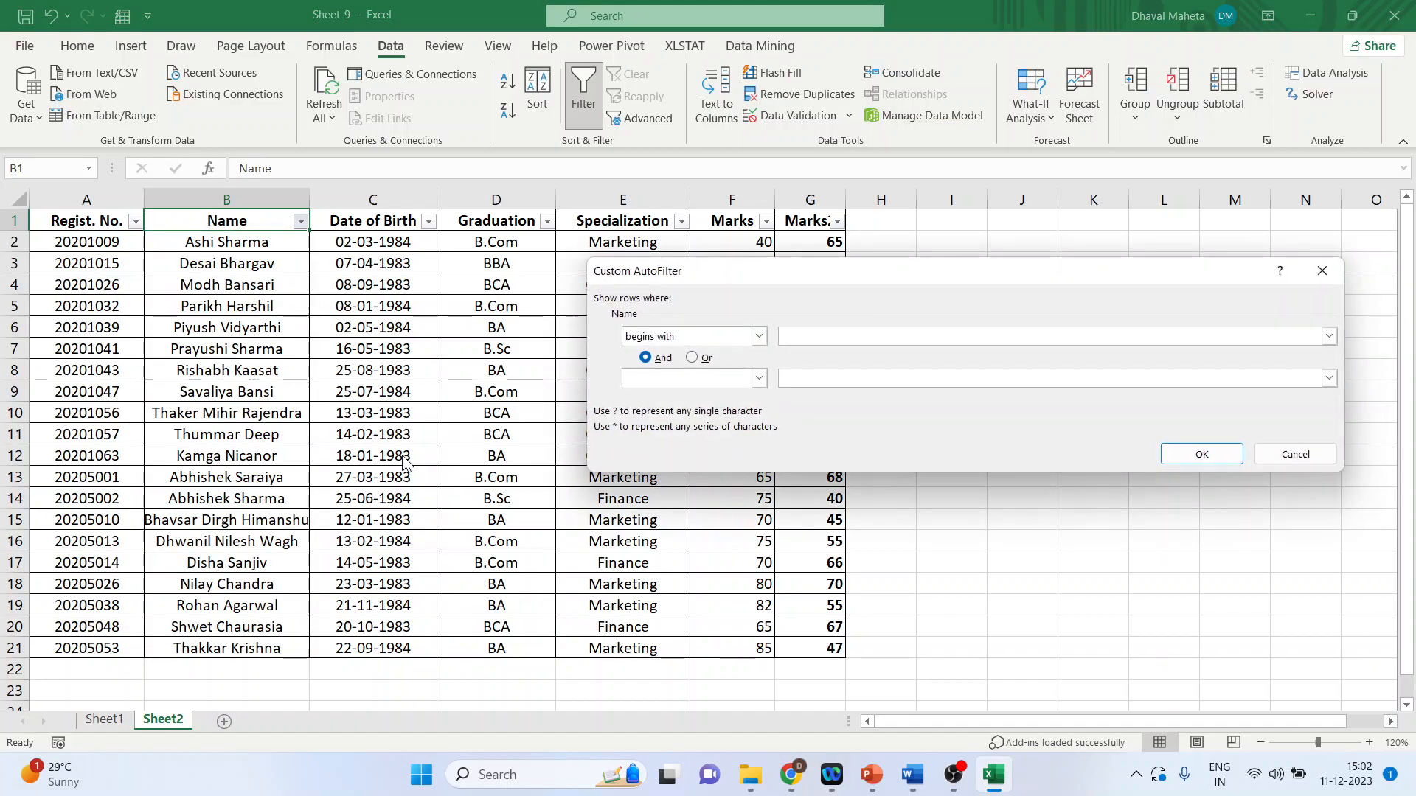
left_click(759, 378)
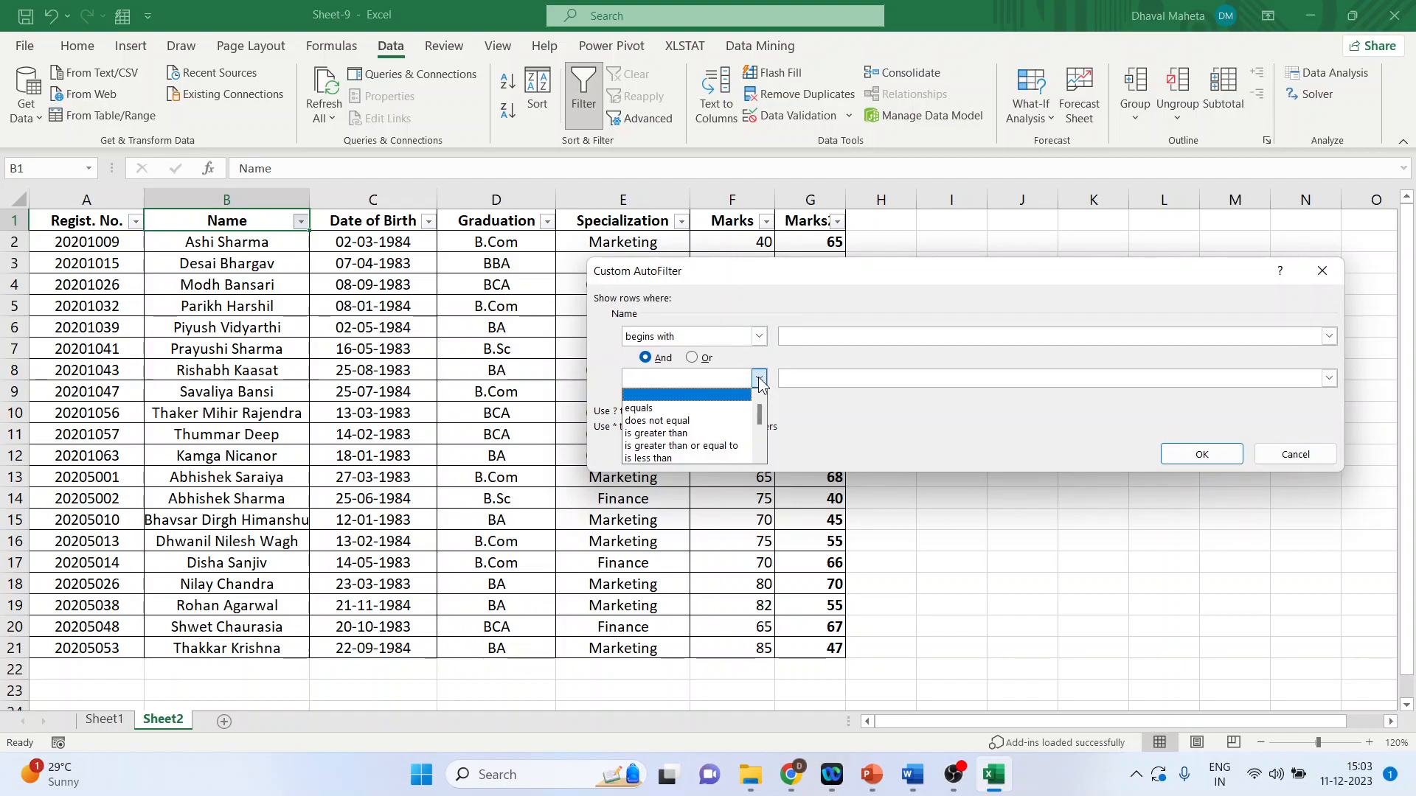
left_click(759, 378)
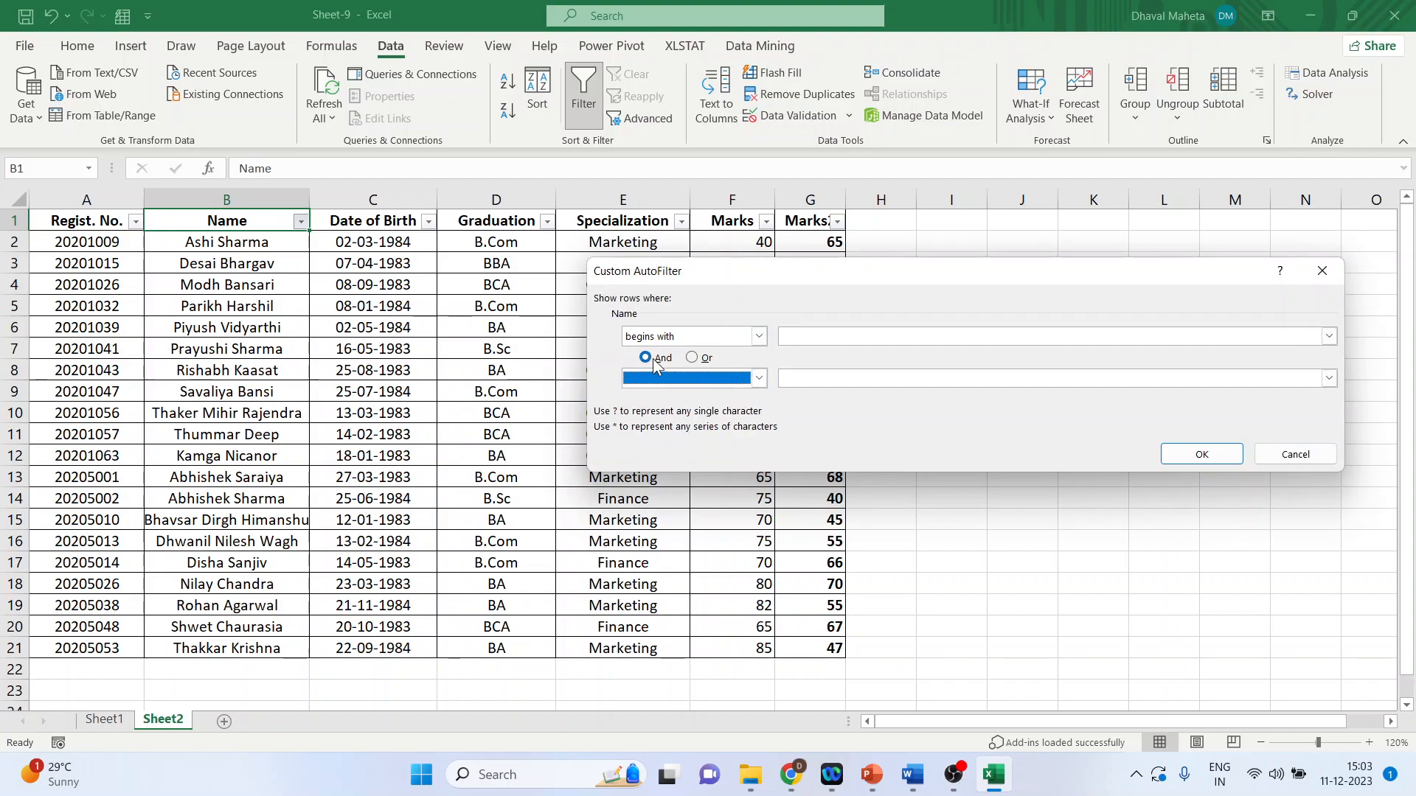
left_click(759, 378)
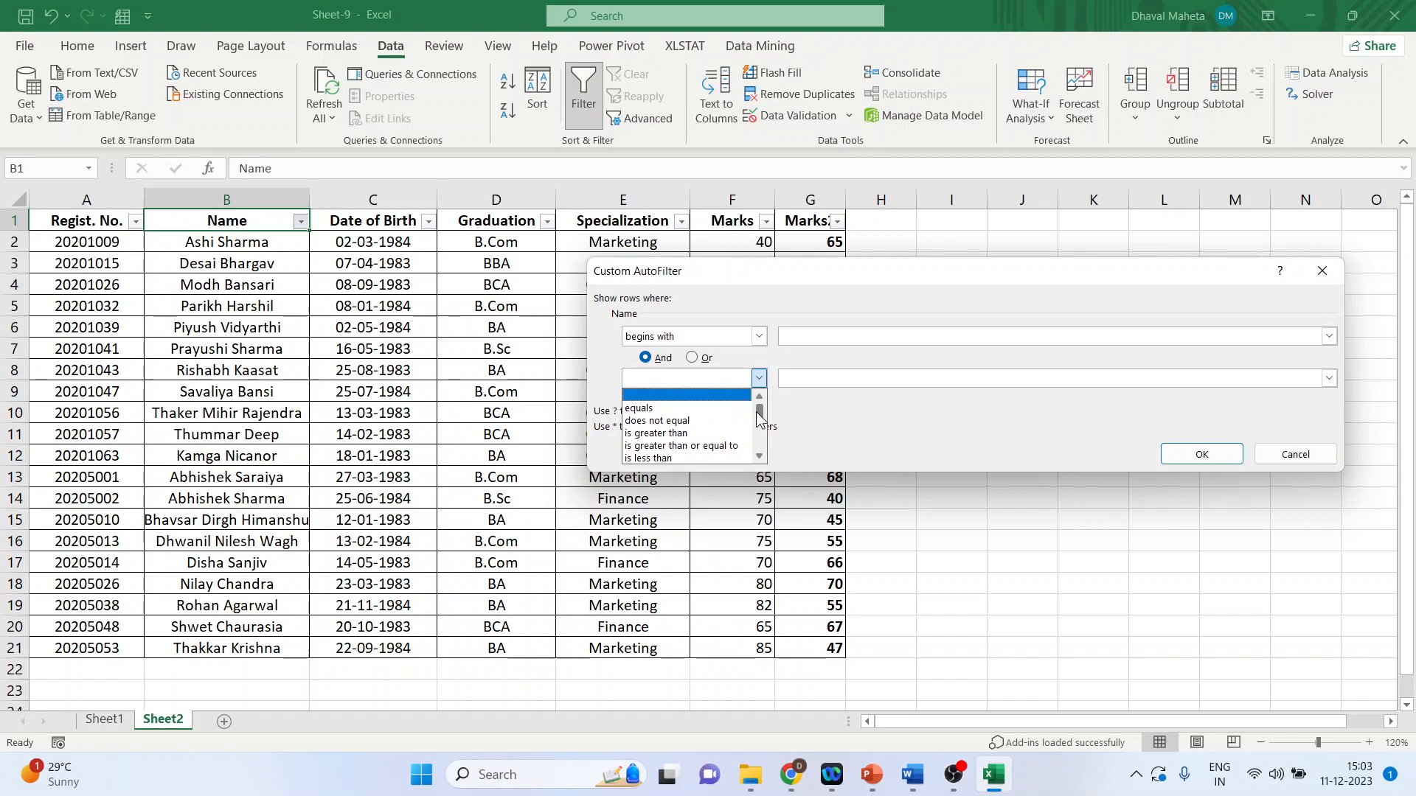
left_click_drag(759, 424, 763, 450)
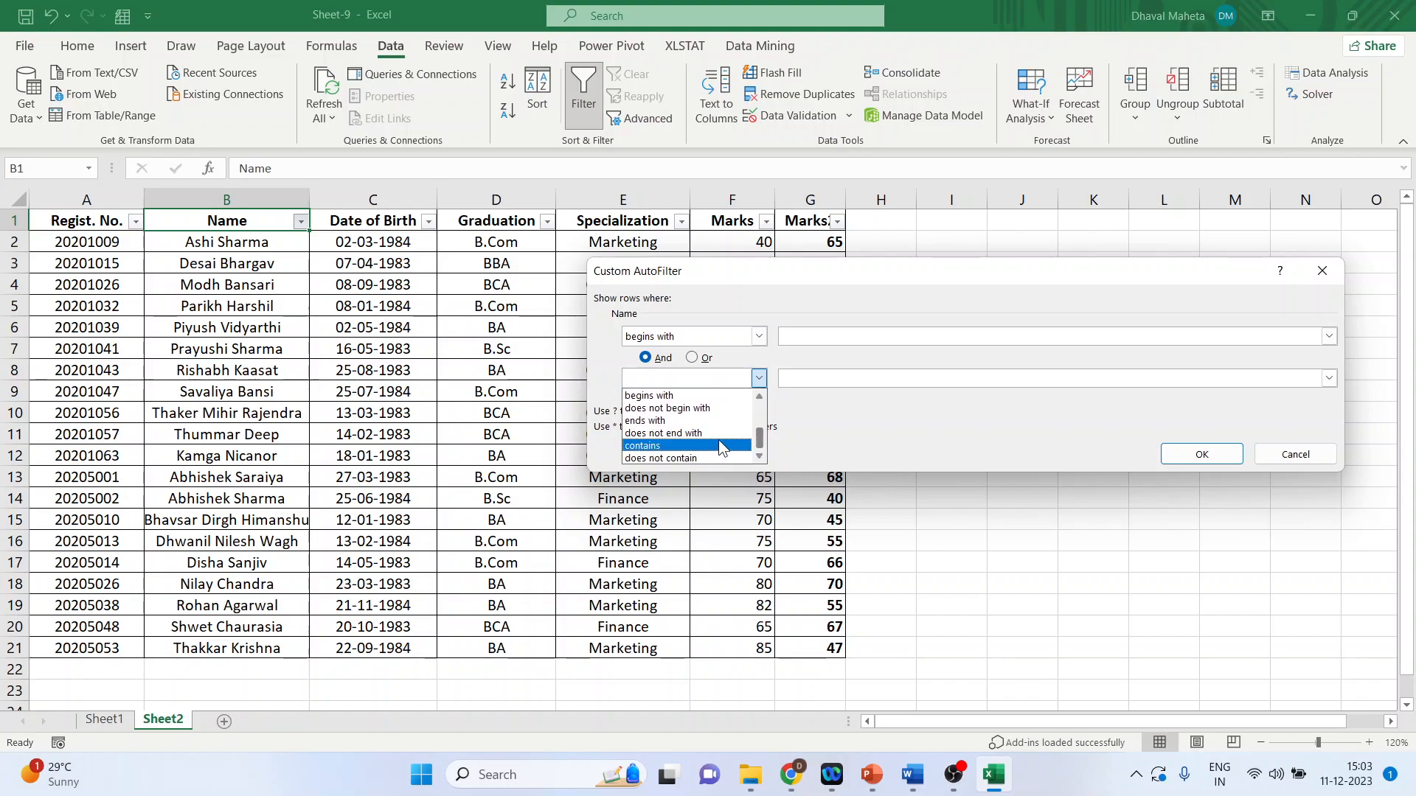
left_click(693, 423)
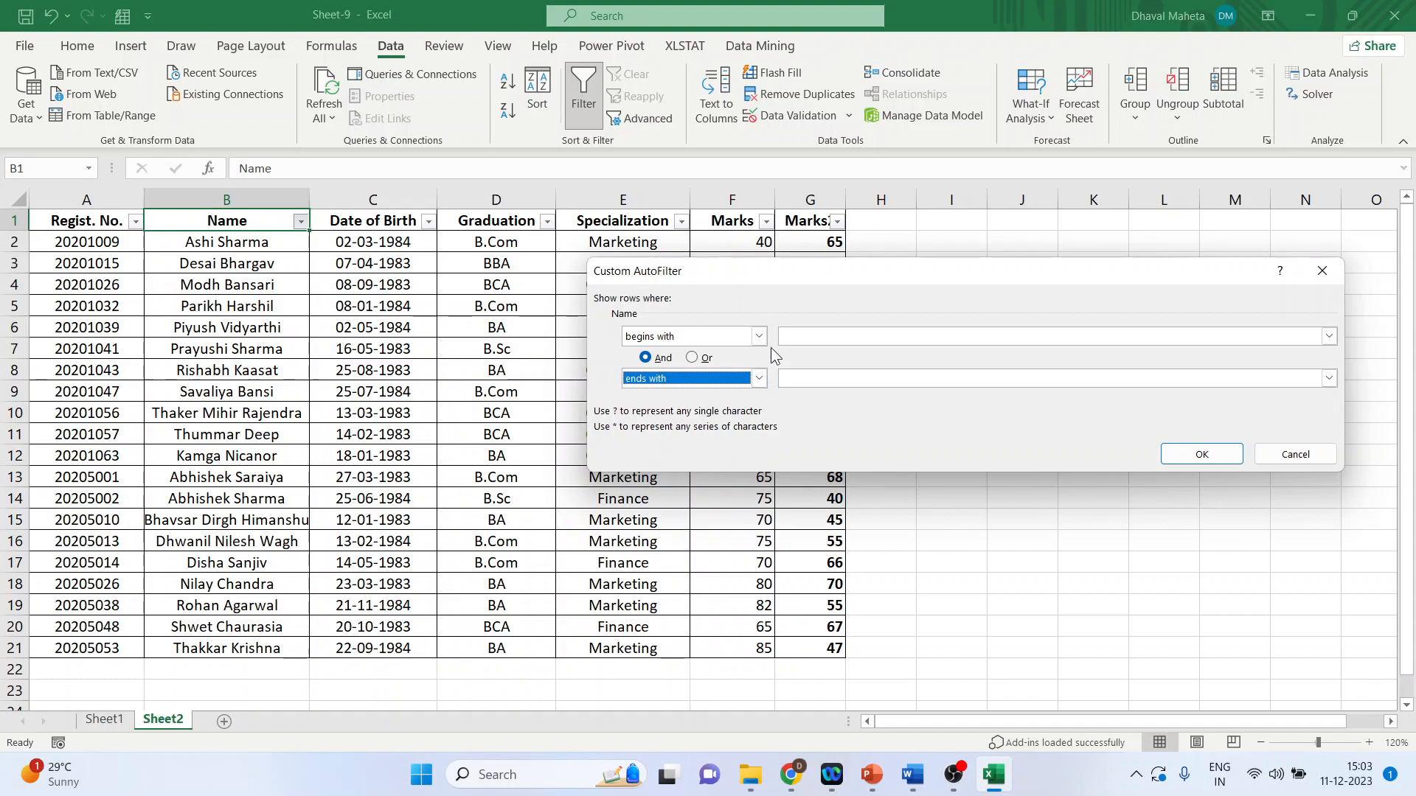
left_click(790, 337)
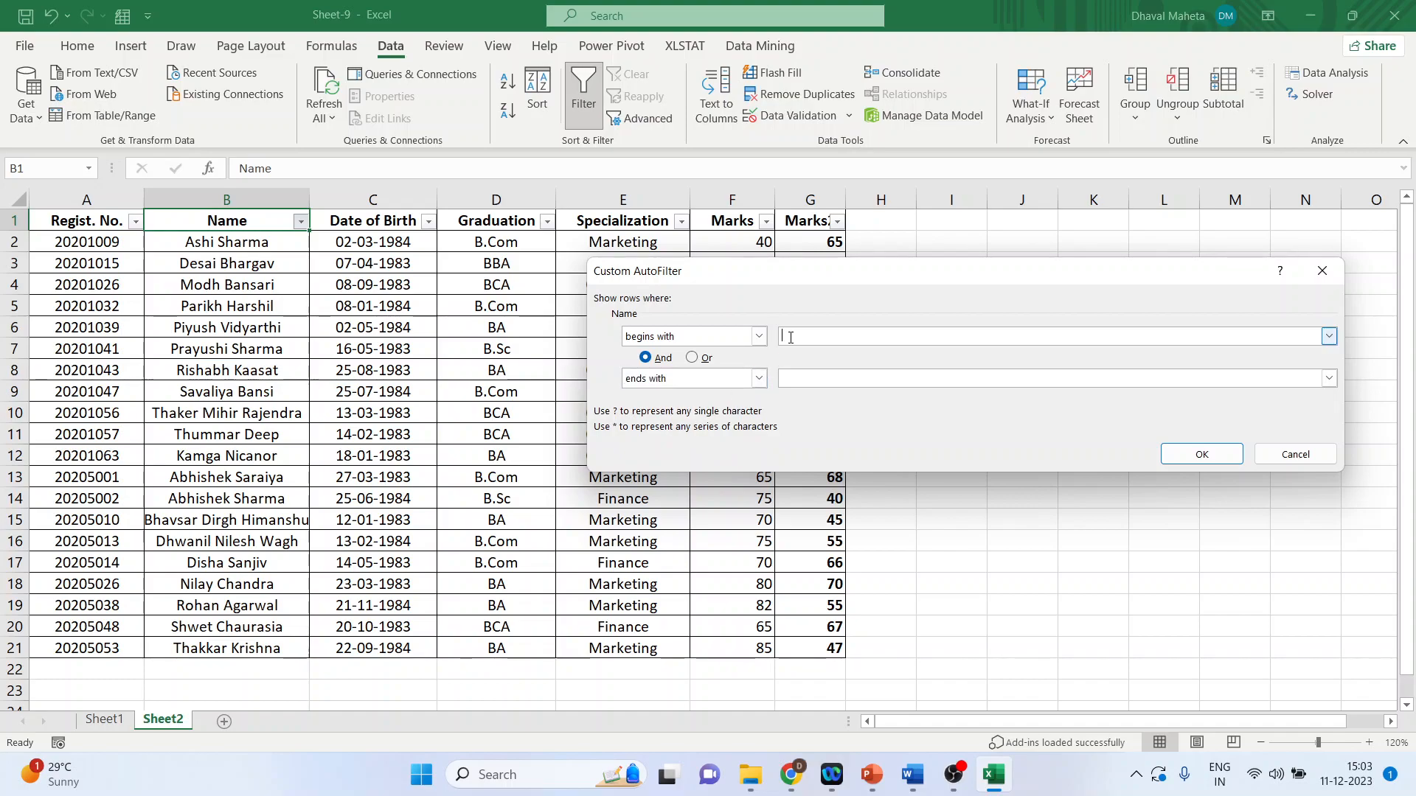
type("pa")
left_click(1201, 454)
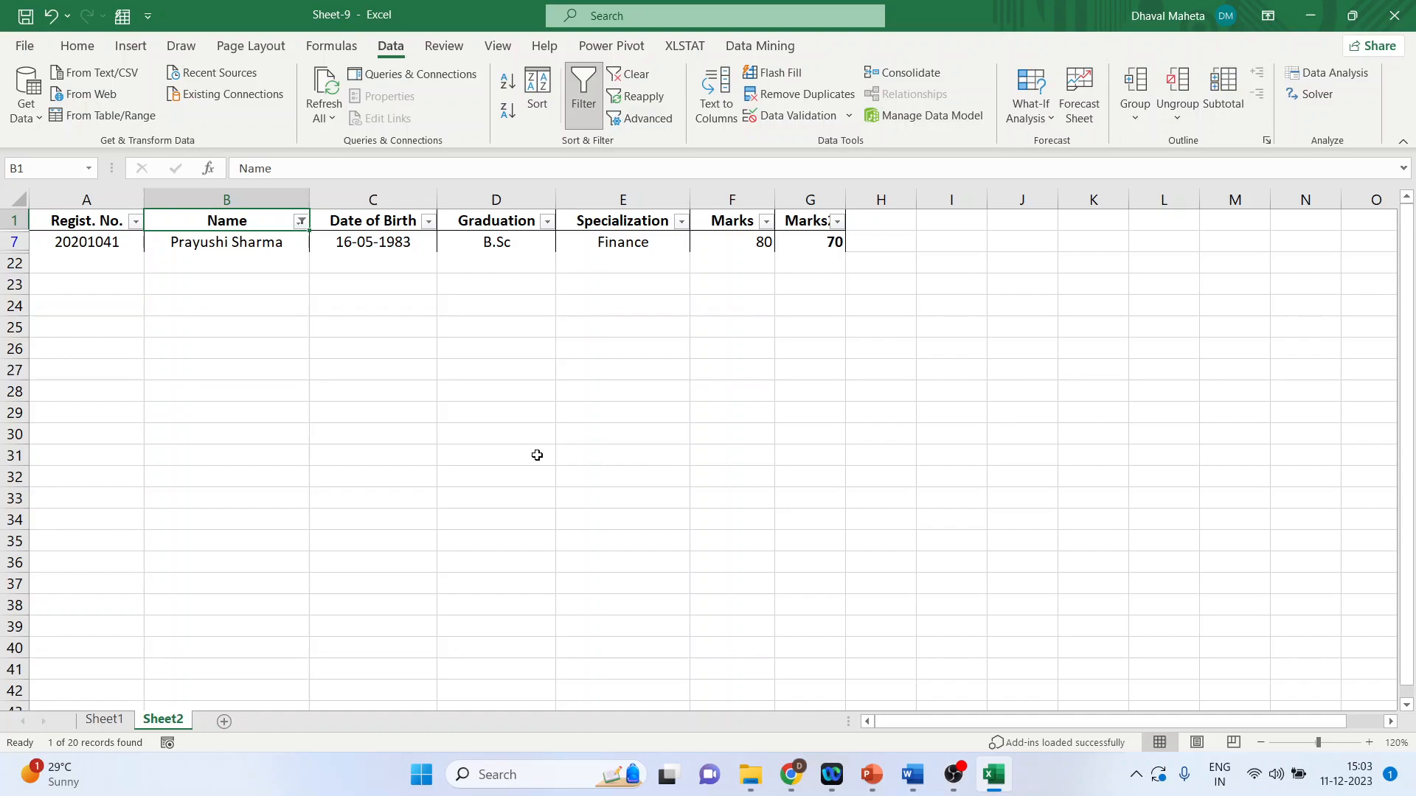
Step: Clear the combined Name filter by turning filtering off, and enable filtering on the header row again
key("ctrl+shift+l")
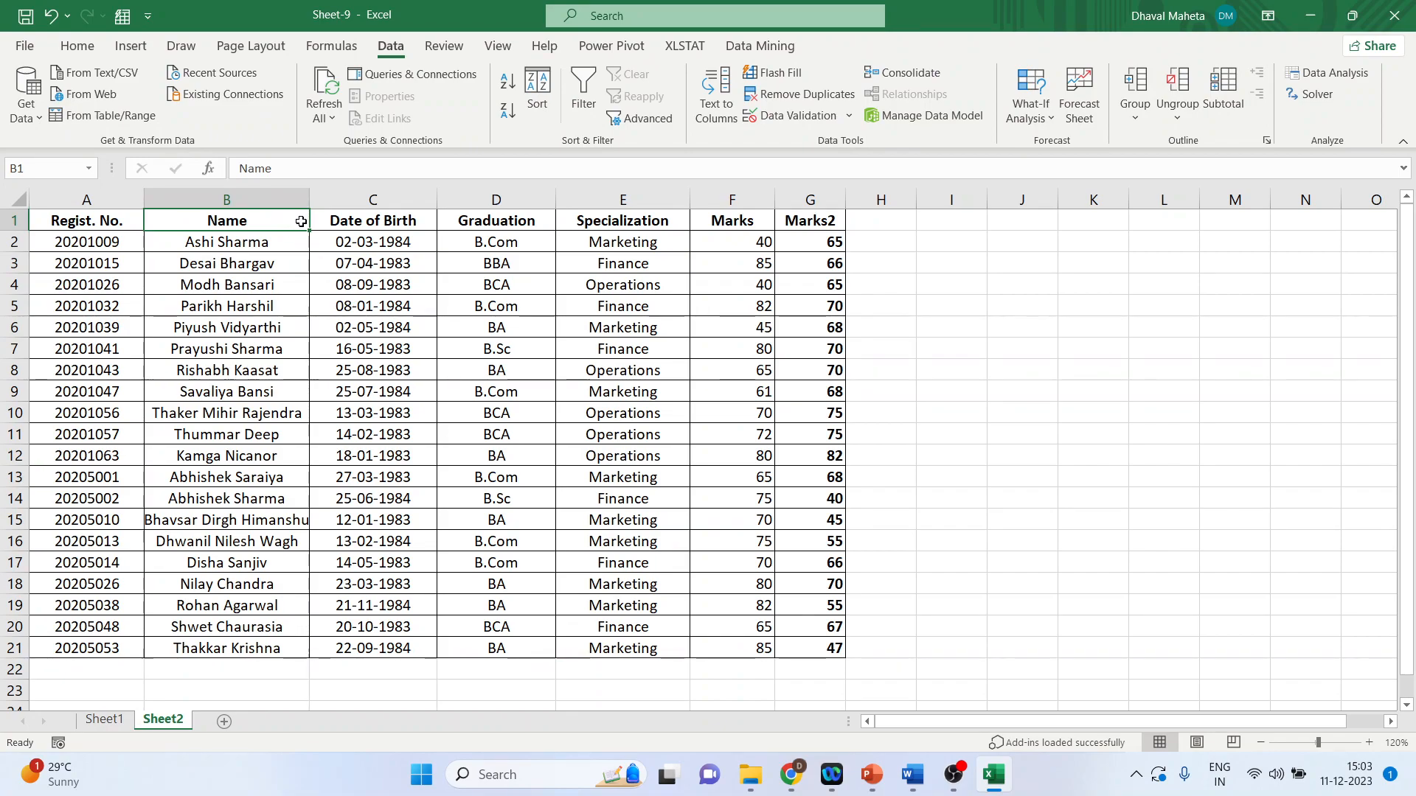
key("ctrl+minus")
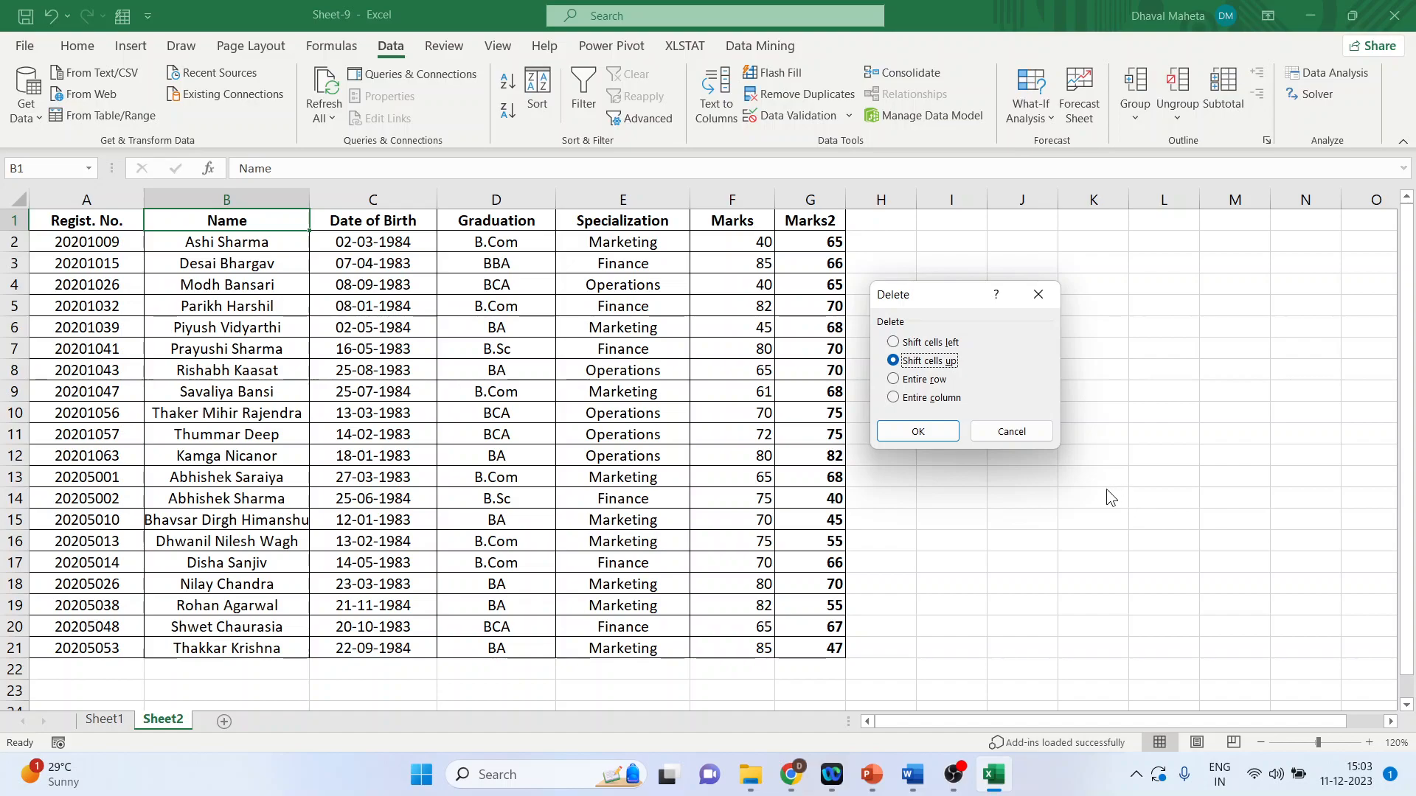
left_click(1011, 431)
key("ctrl+shift+l")
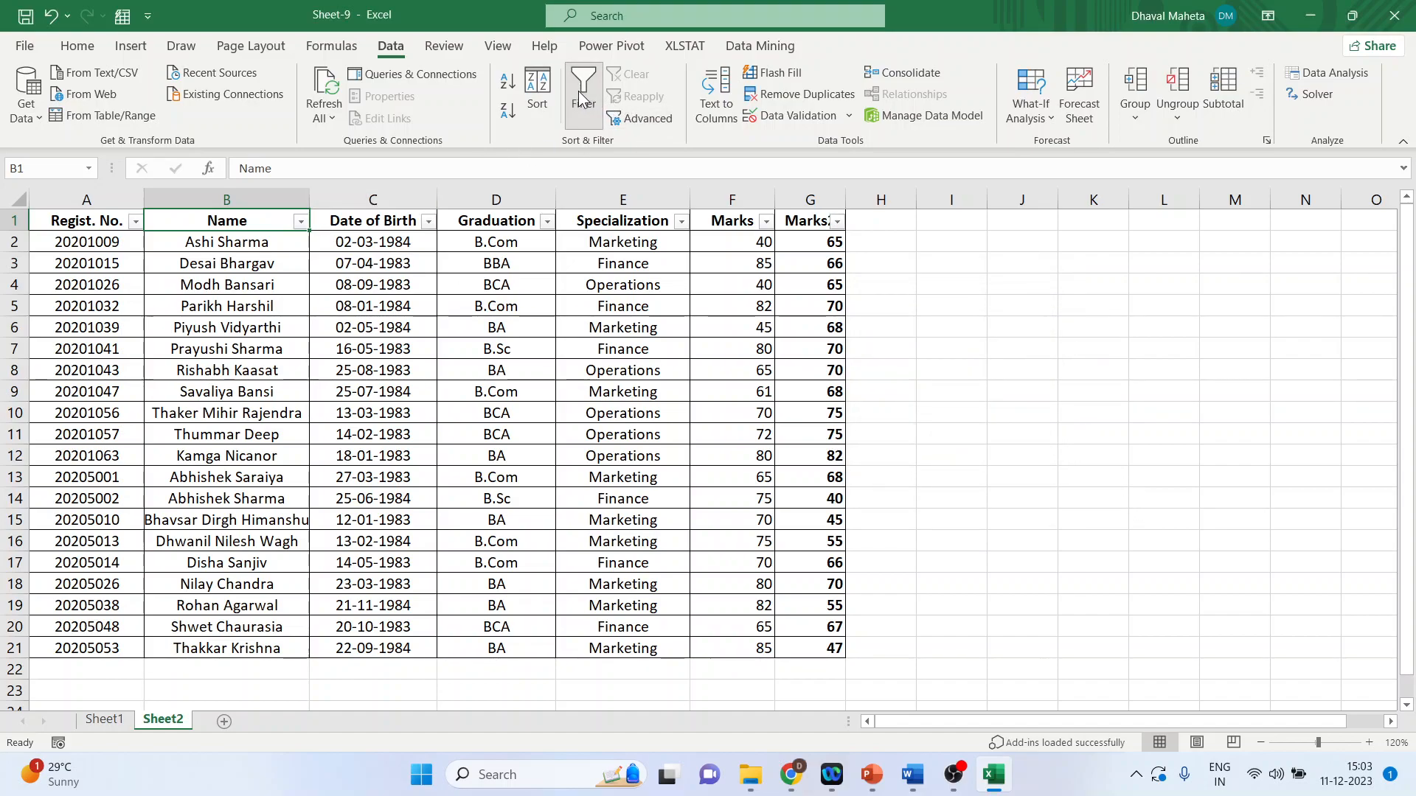
Step: Show only the rows whose Name contains "V"
left_click(301, 222)
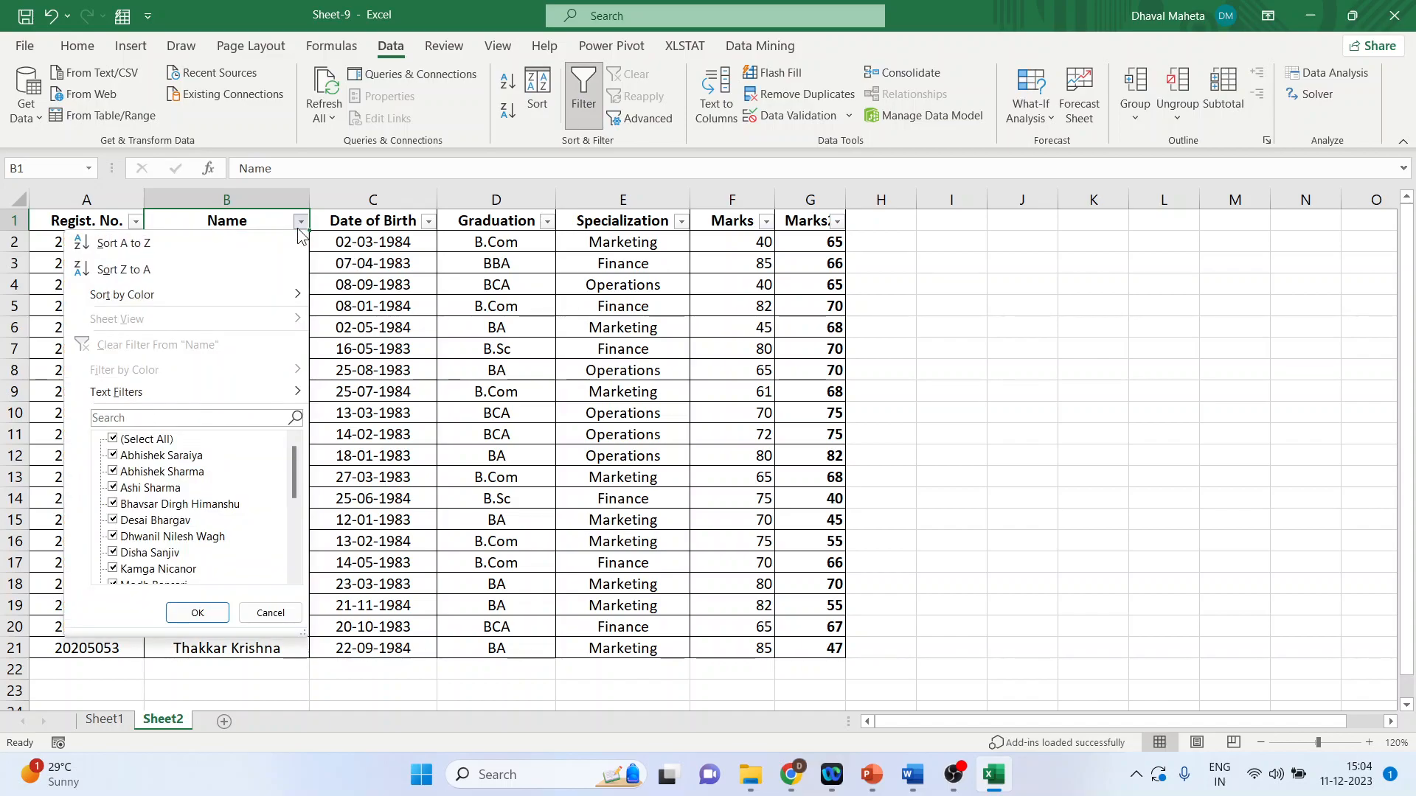
mouse_move(259, 387)
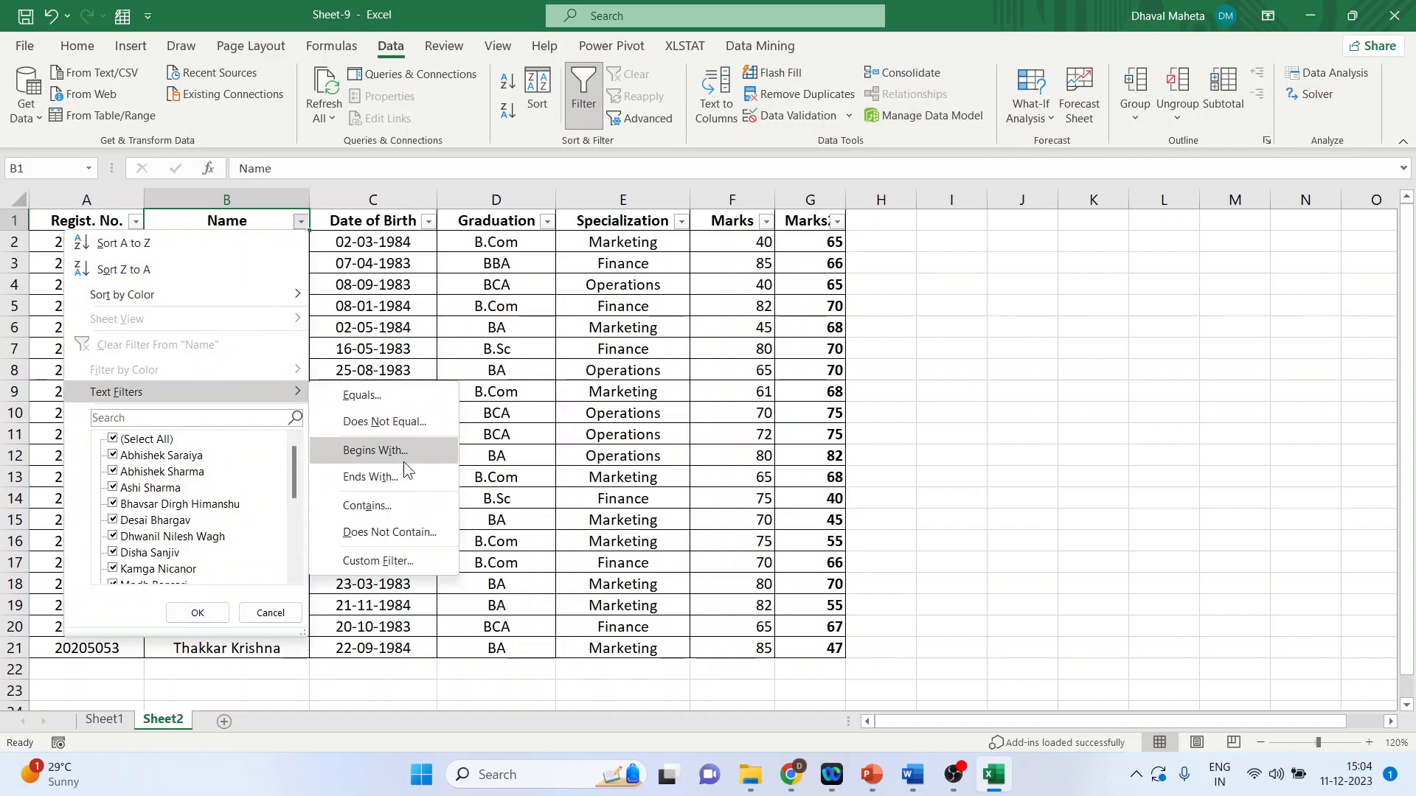
left_click(401, 505)
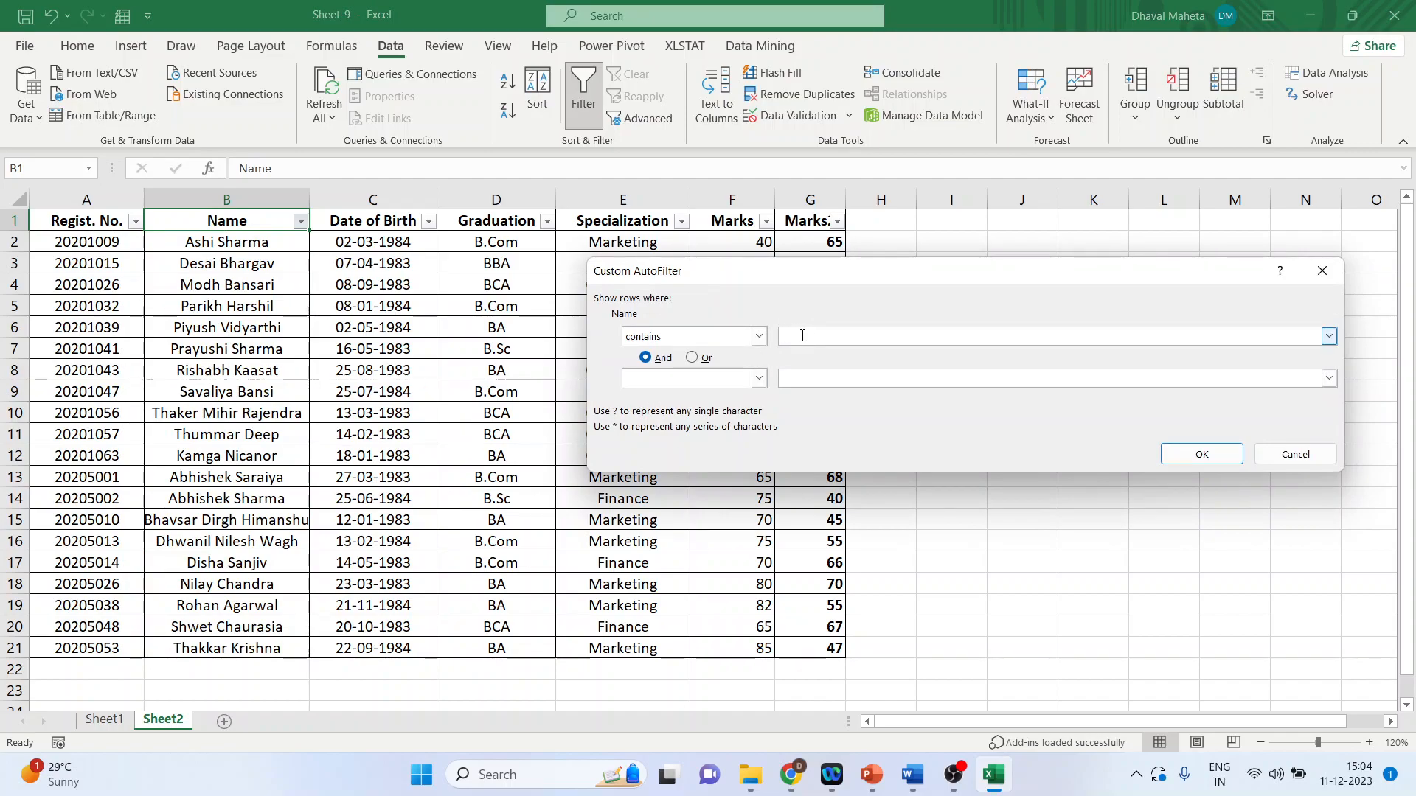
type("V")
left_click(1210, 459)
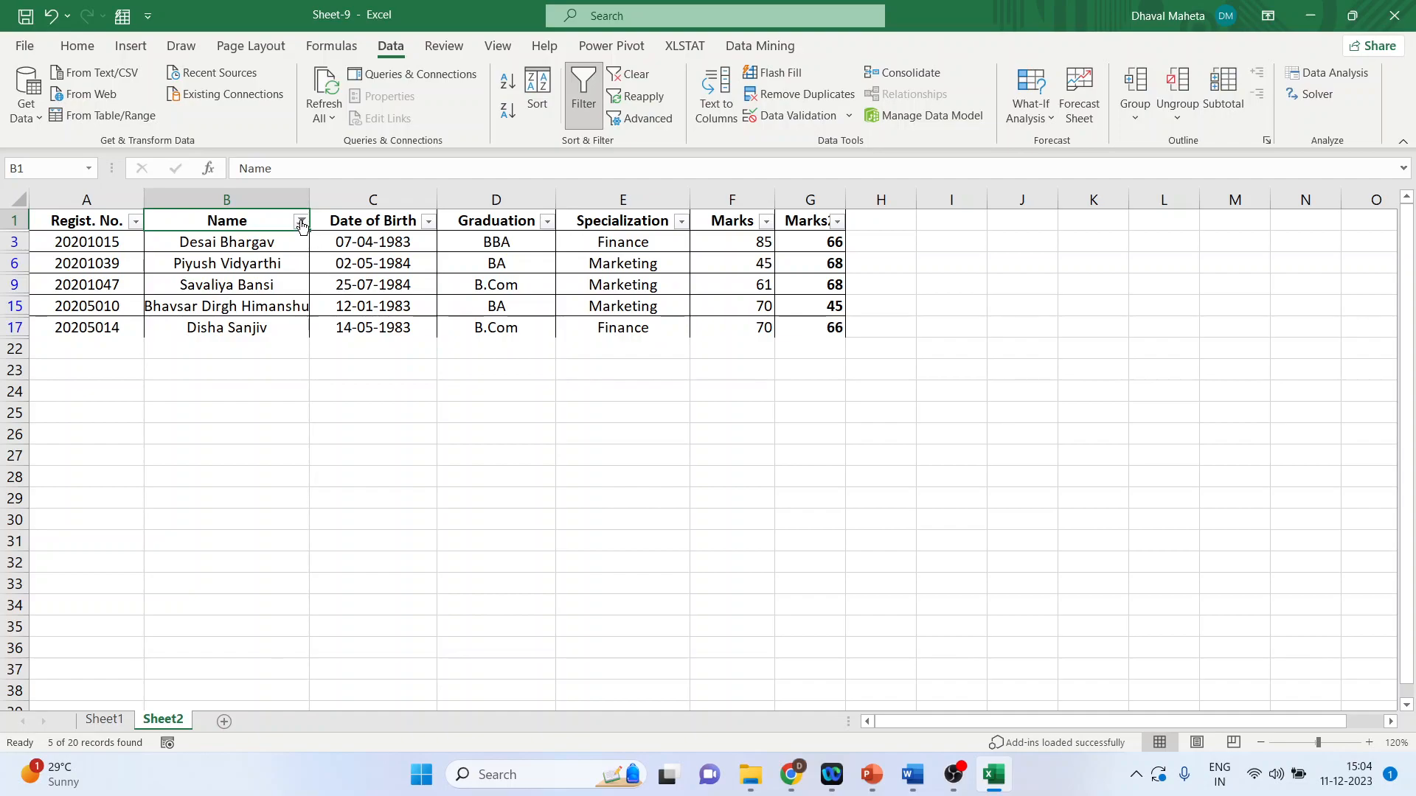
Step: Remove the contains filter by turning filtering off, and enable filtering on the header row again
key("ctrl+minus")
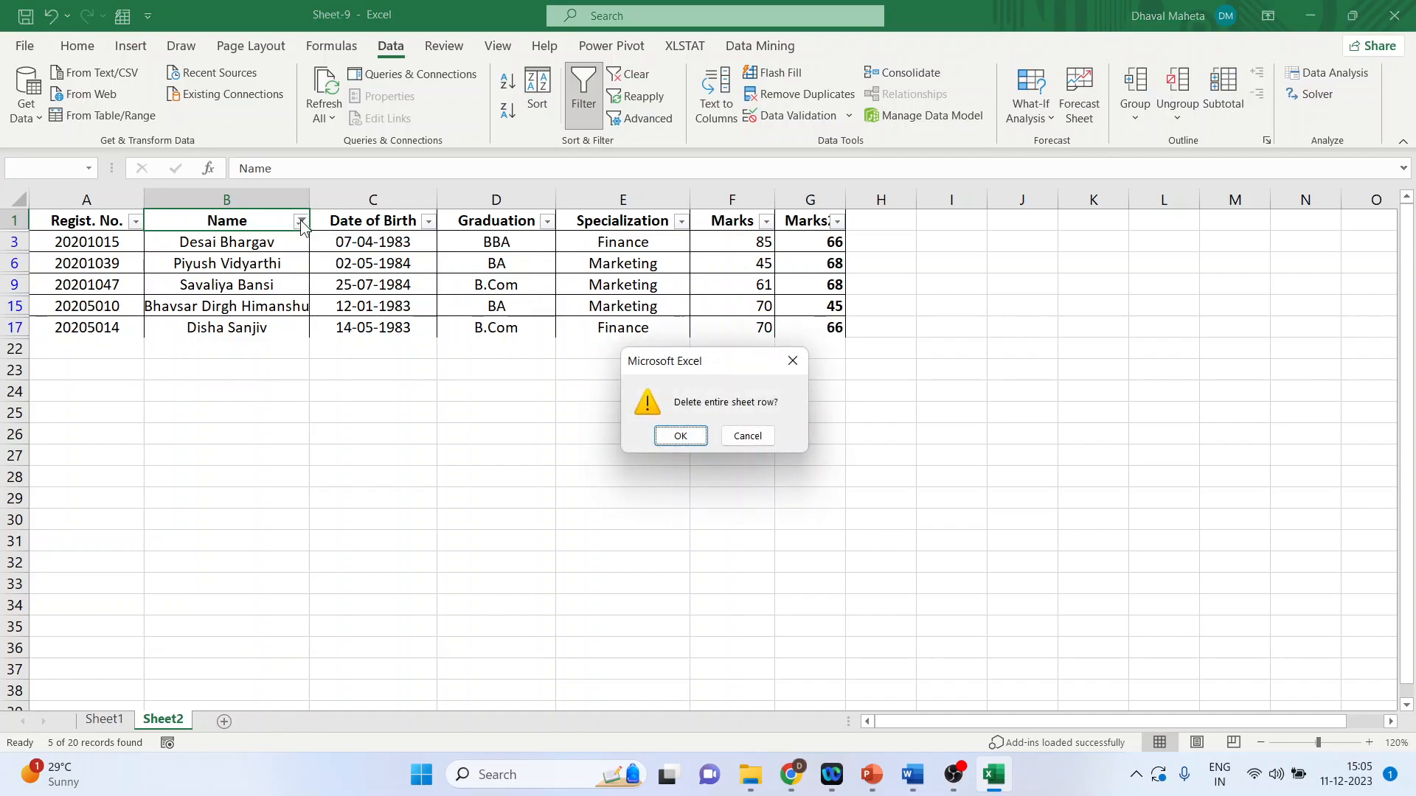
left_click(767, 439)
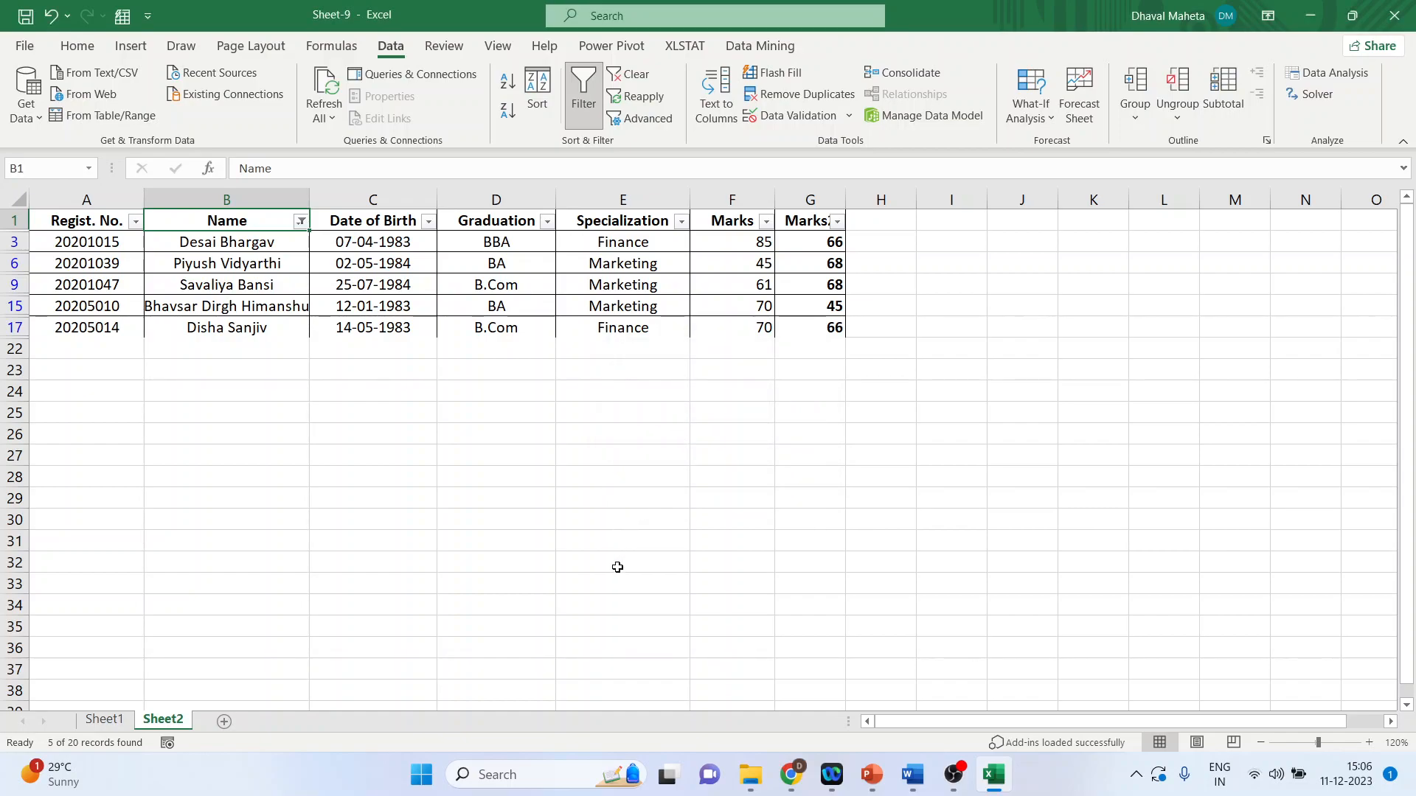
key("ctrl+shift+l")
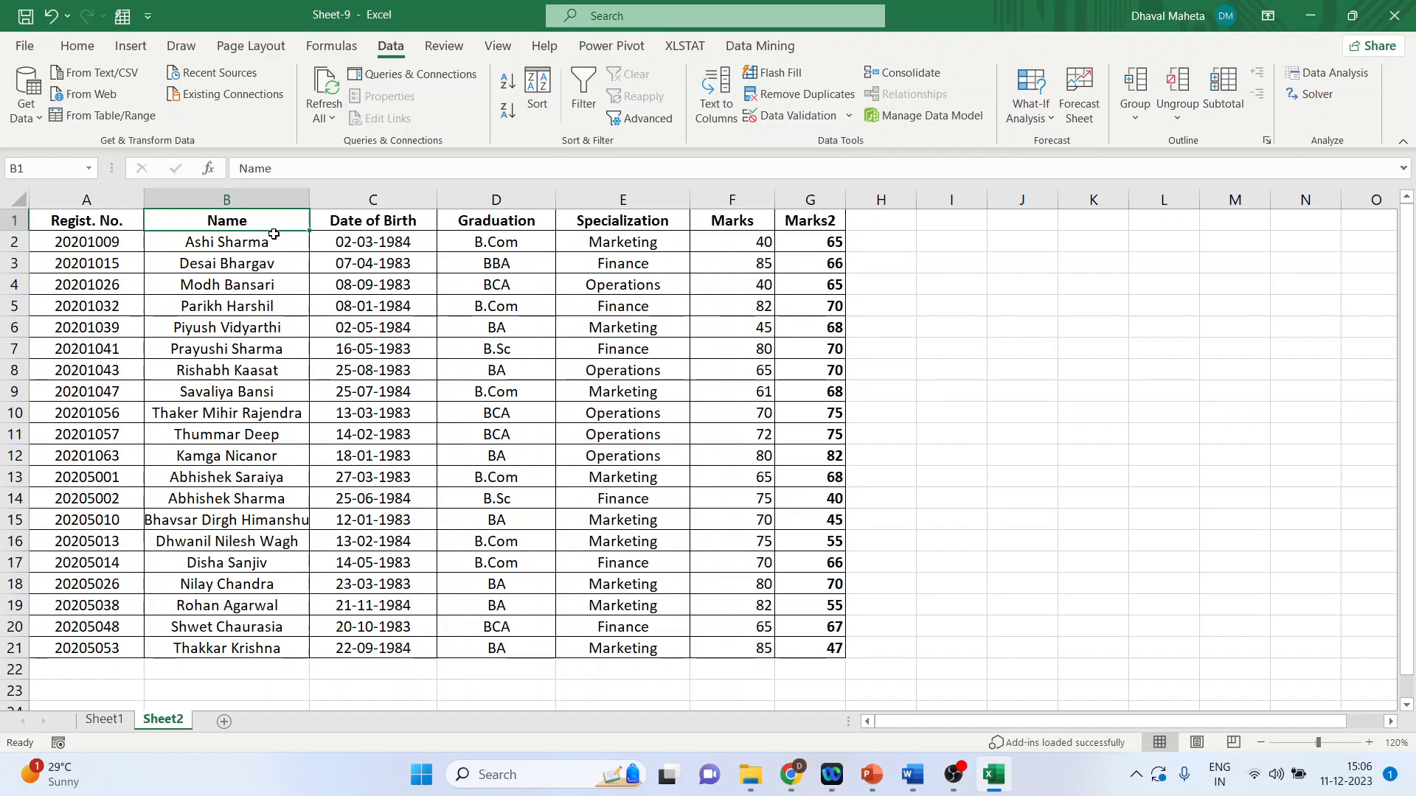
left_click(584, 95)
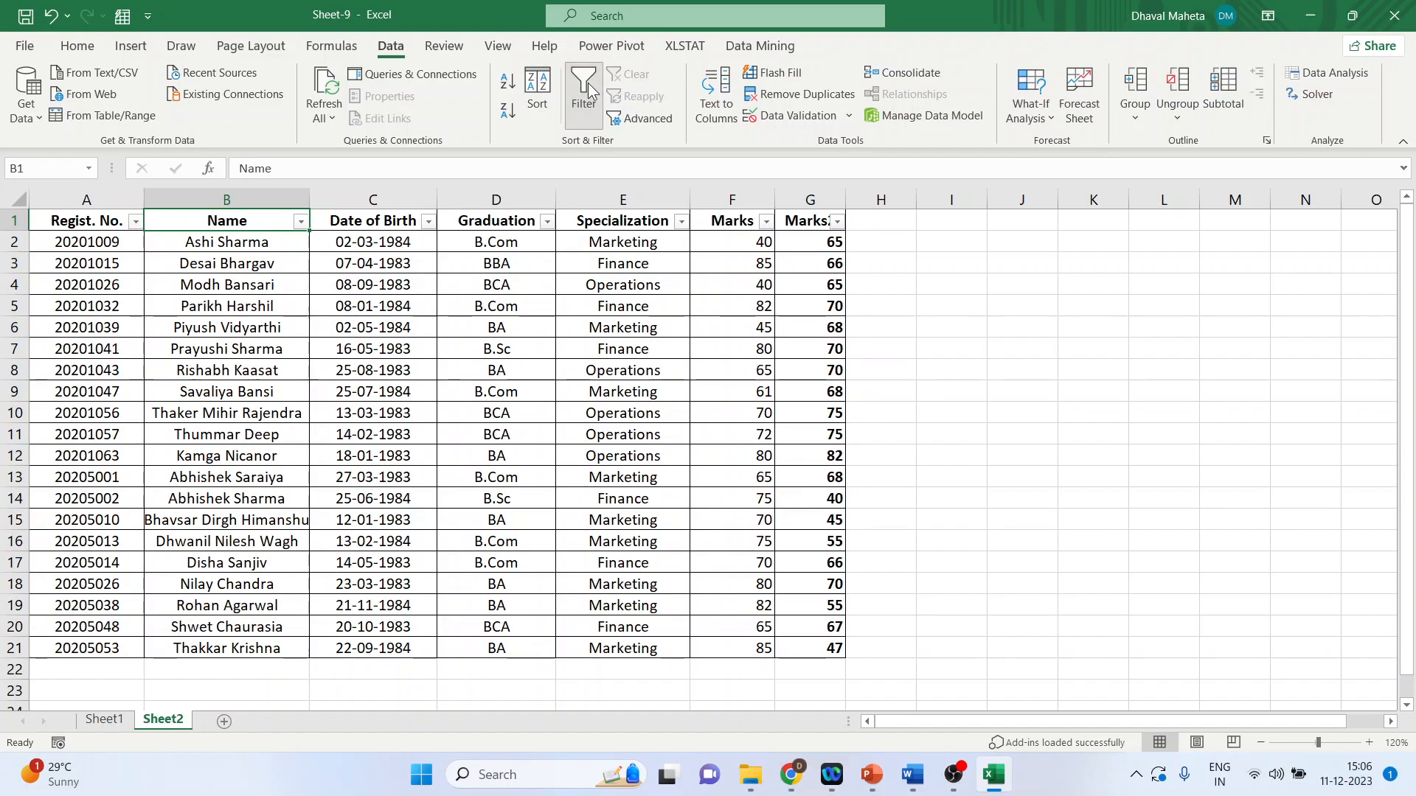
Step: Try to show only the rows whose Name does not contain "a", and undo that filter
left_click(301, 223)
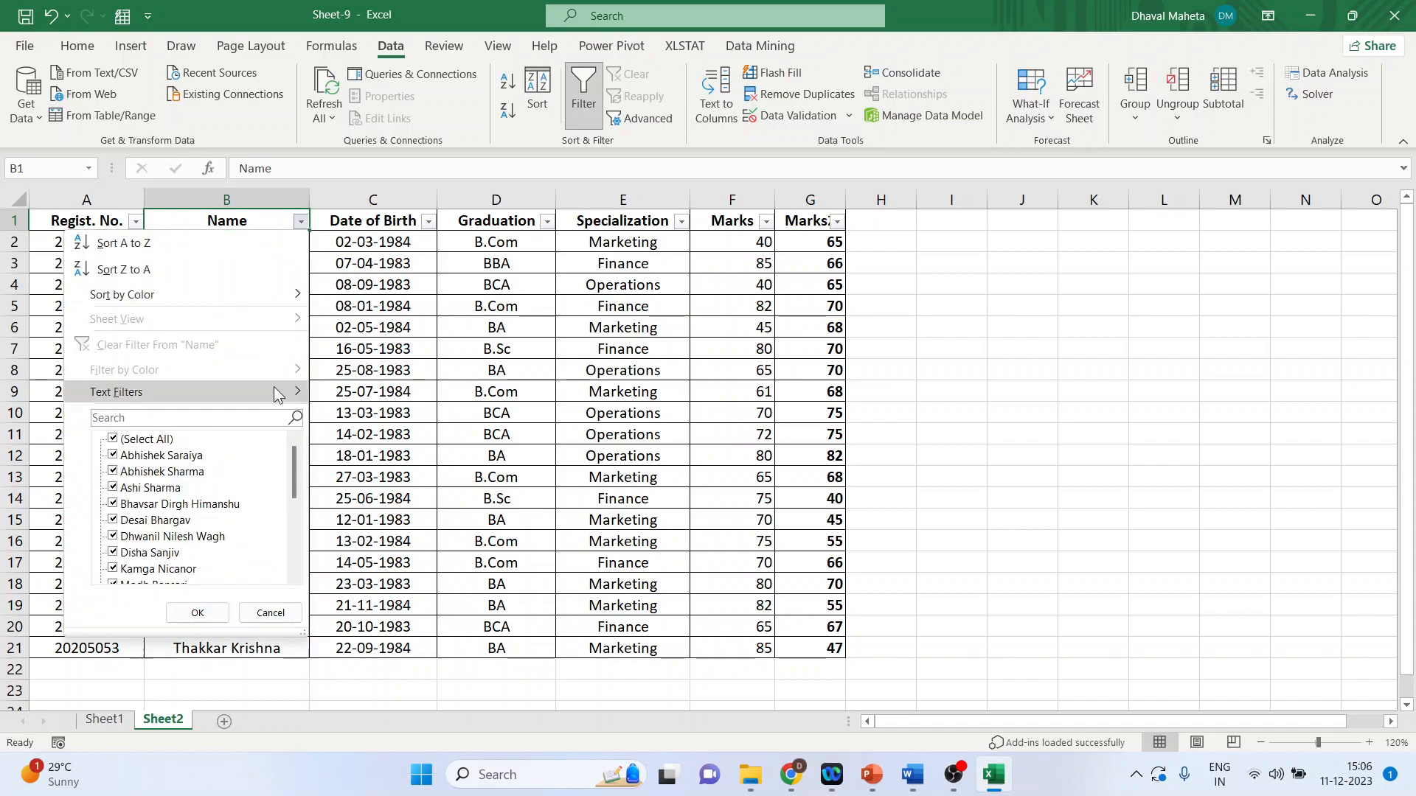
mouse_move(284, 392)
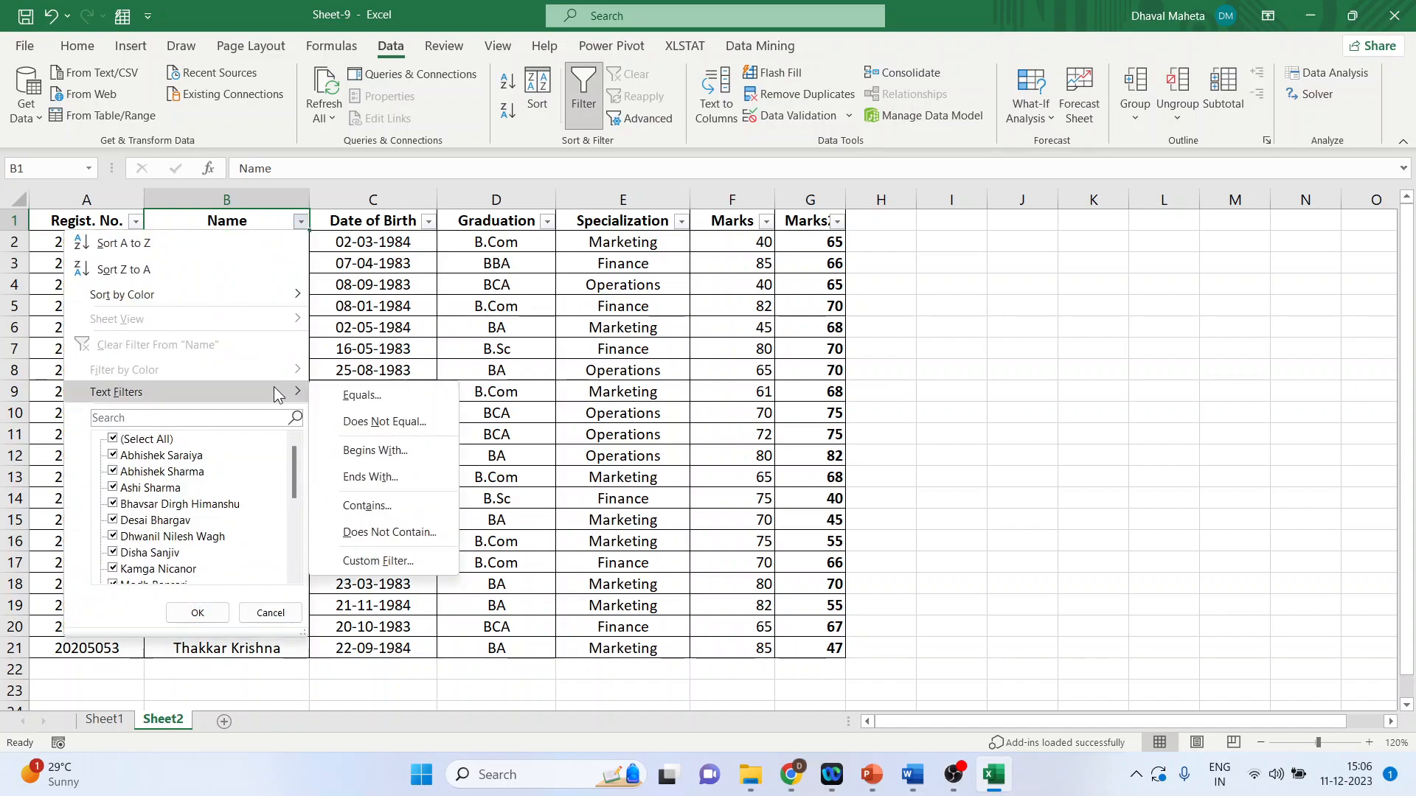
left_click(421, 528)
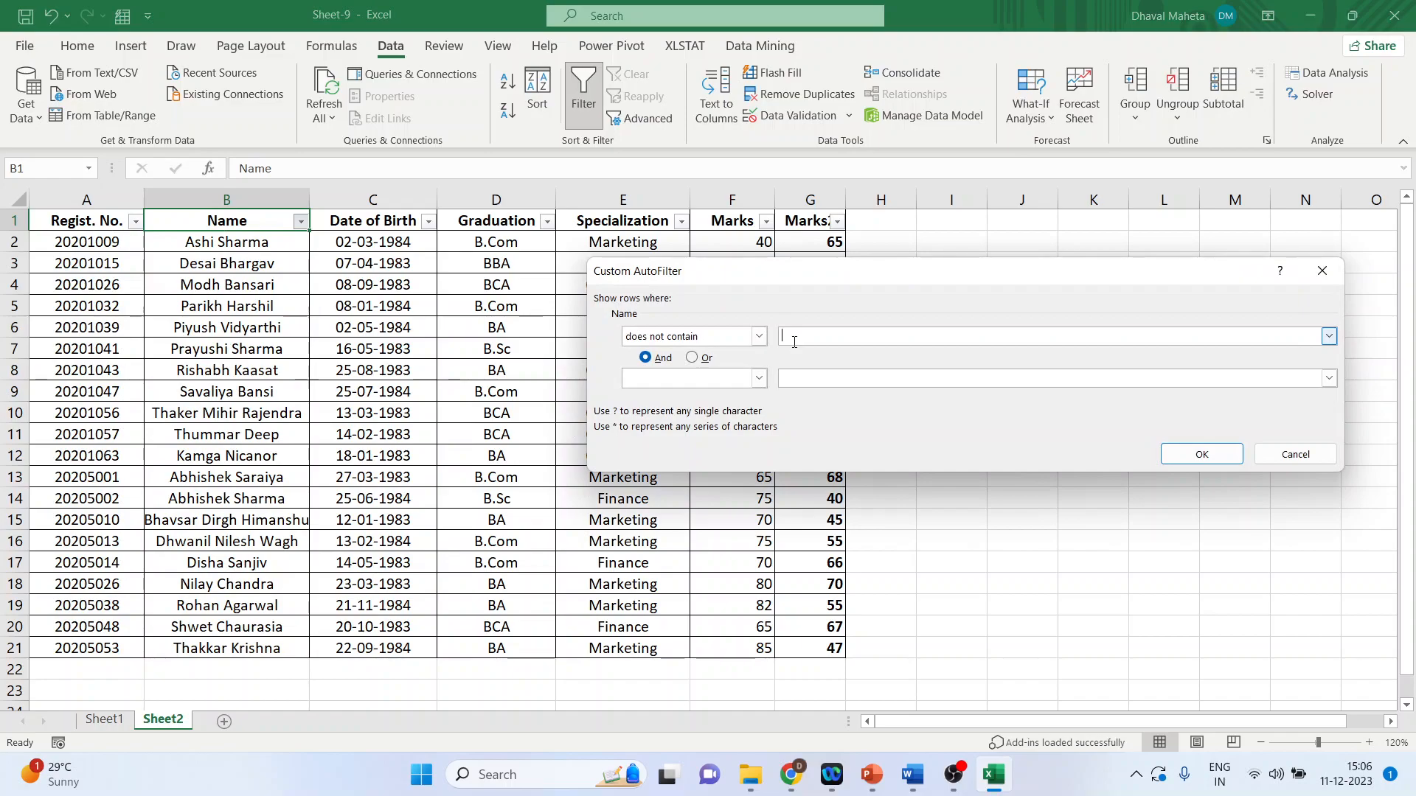
type("a")
left_click(1179, 454)
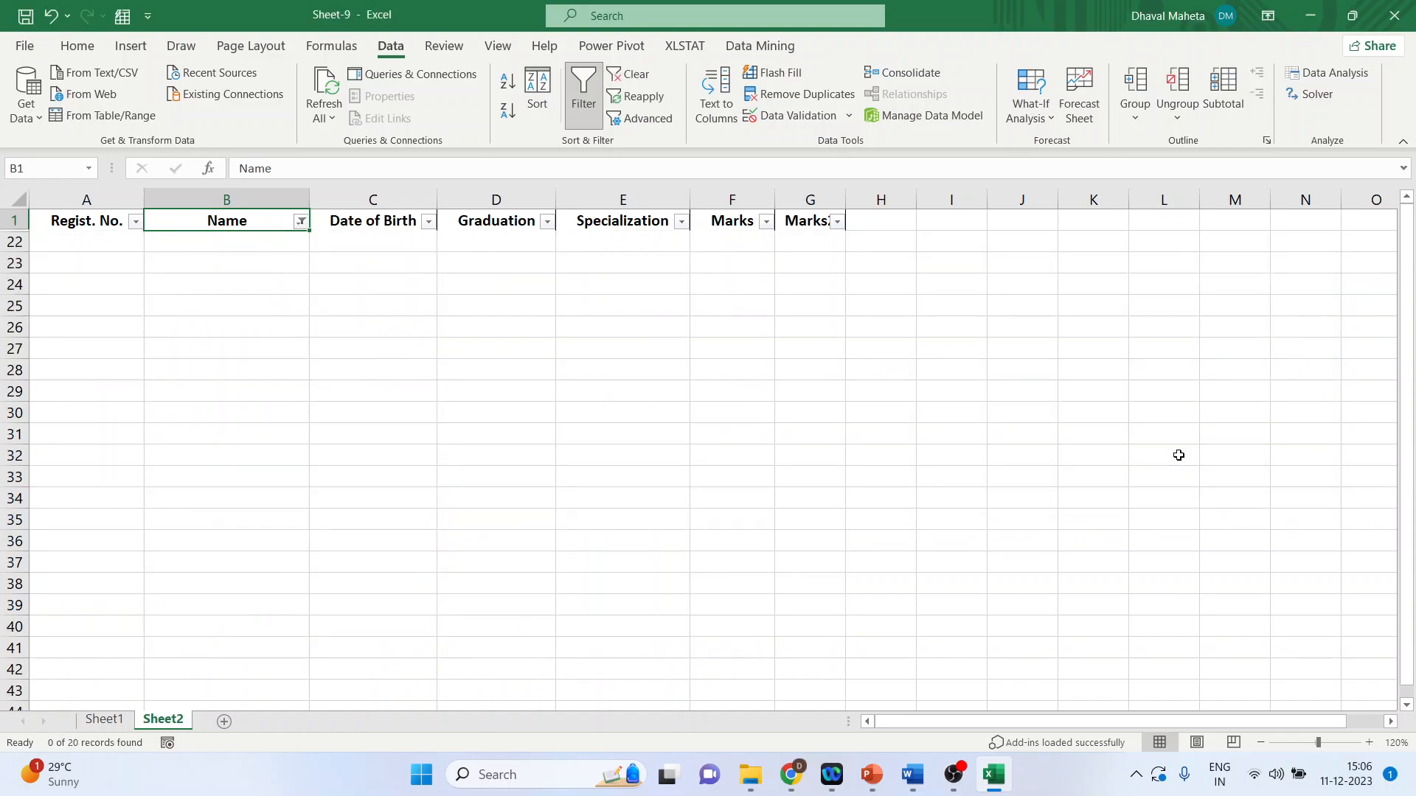
key("ctrl+z")
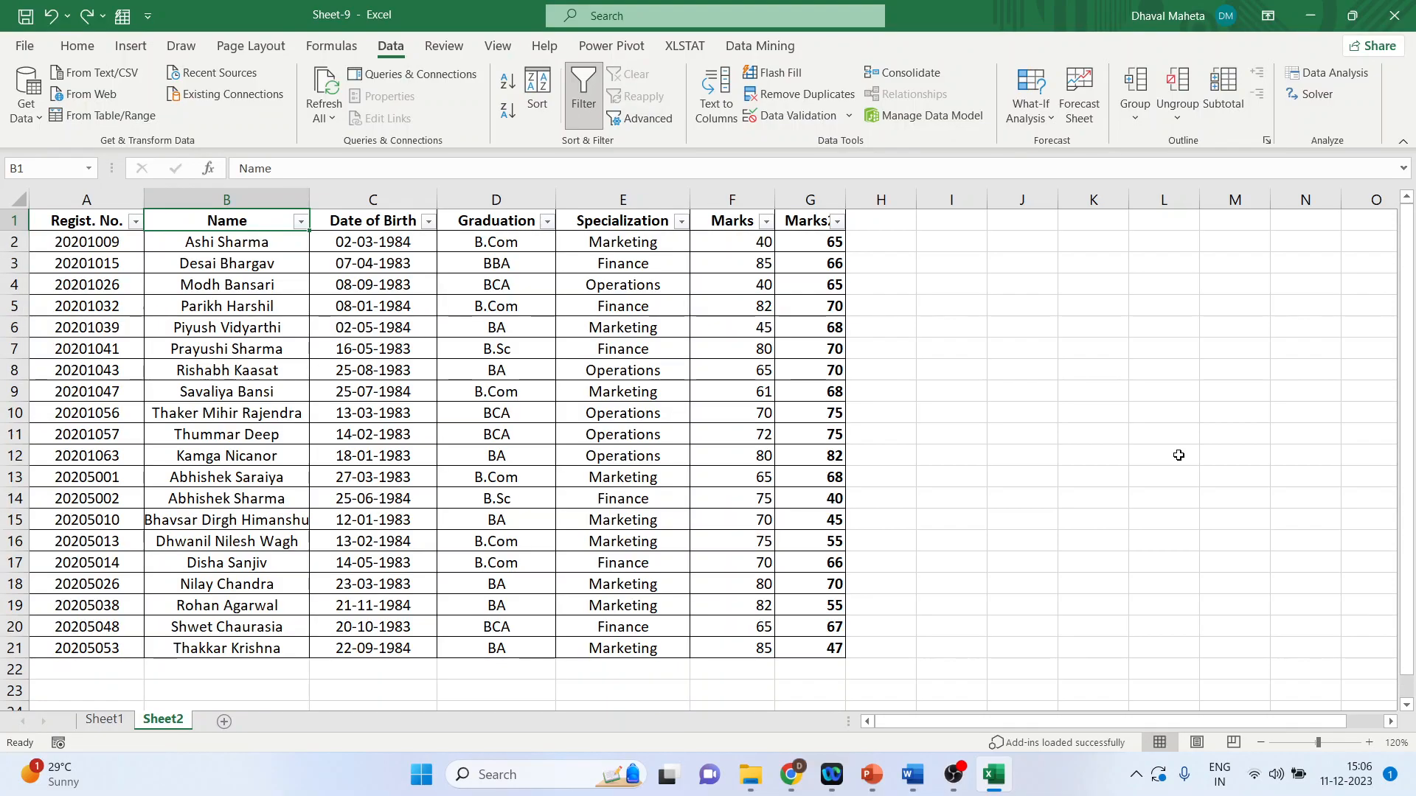
Step: Show only the rows whose Name does not contain "b", select the filtered names, and undo the filter
left_click(301, 221)
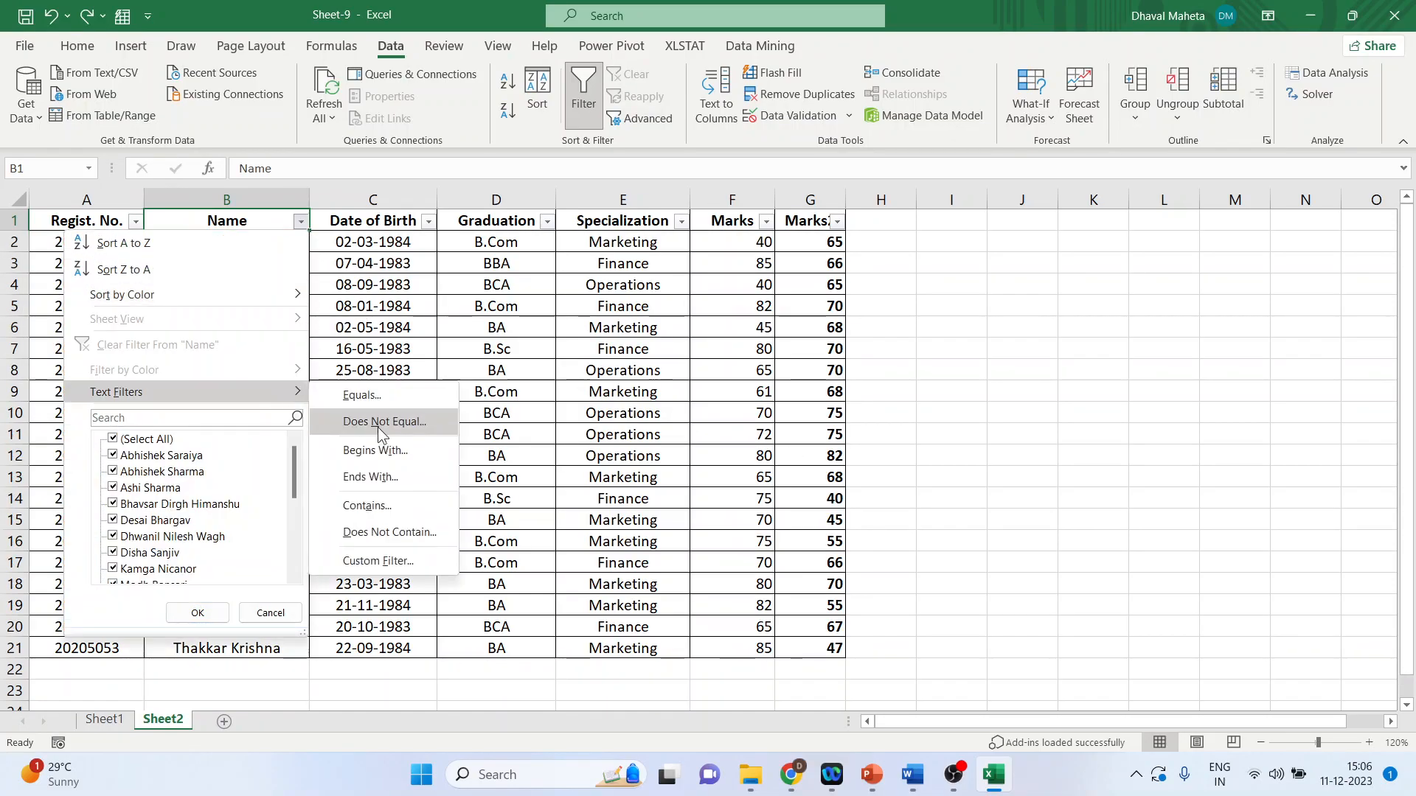
left_click(416, 527)
type("b")
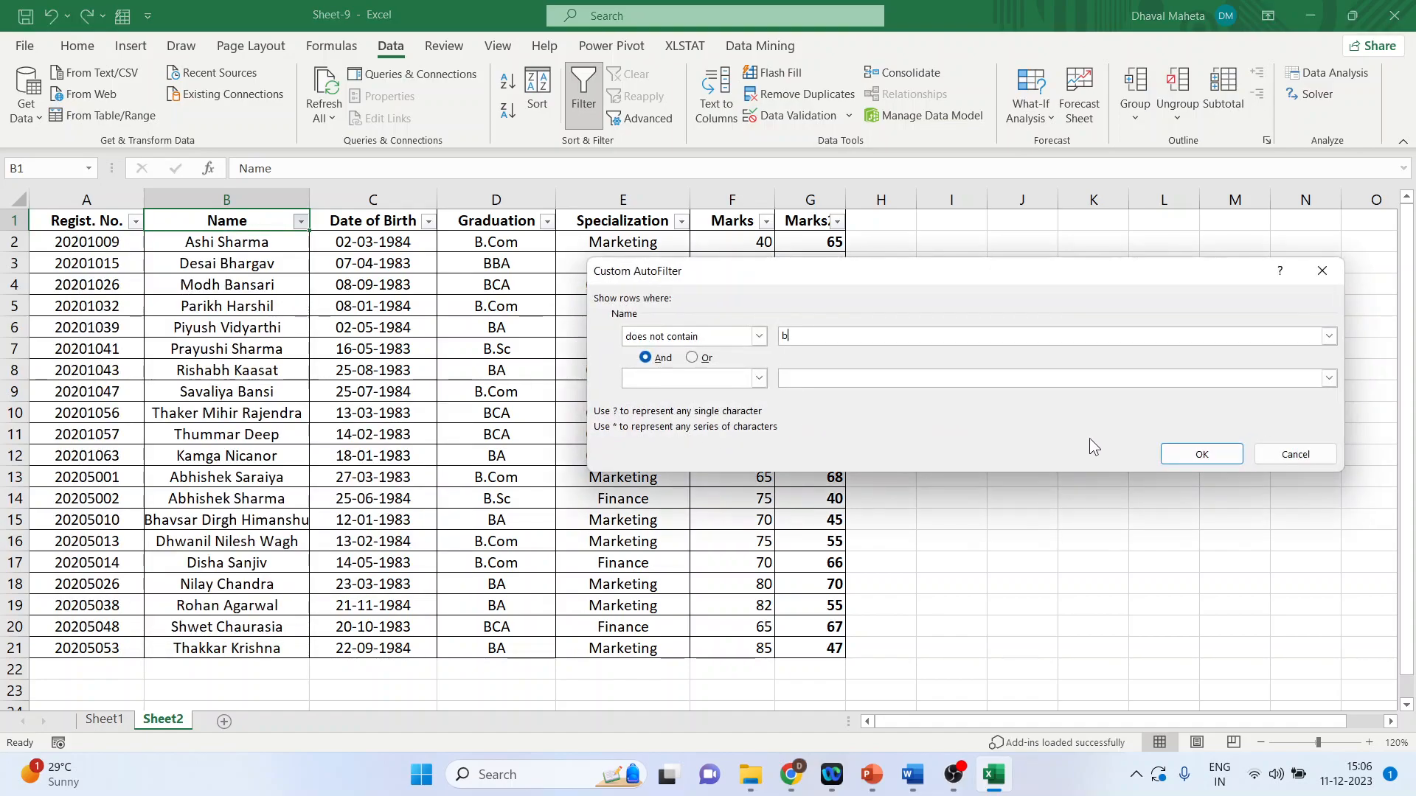
left_click(1178, 455)
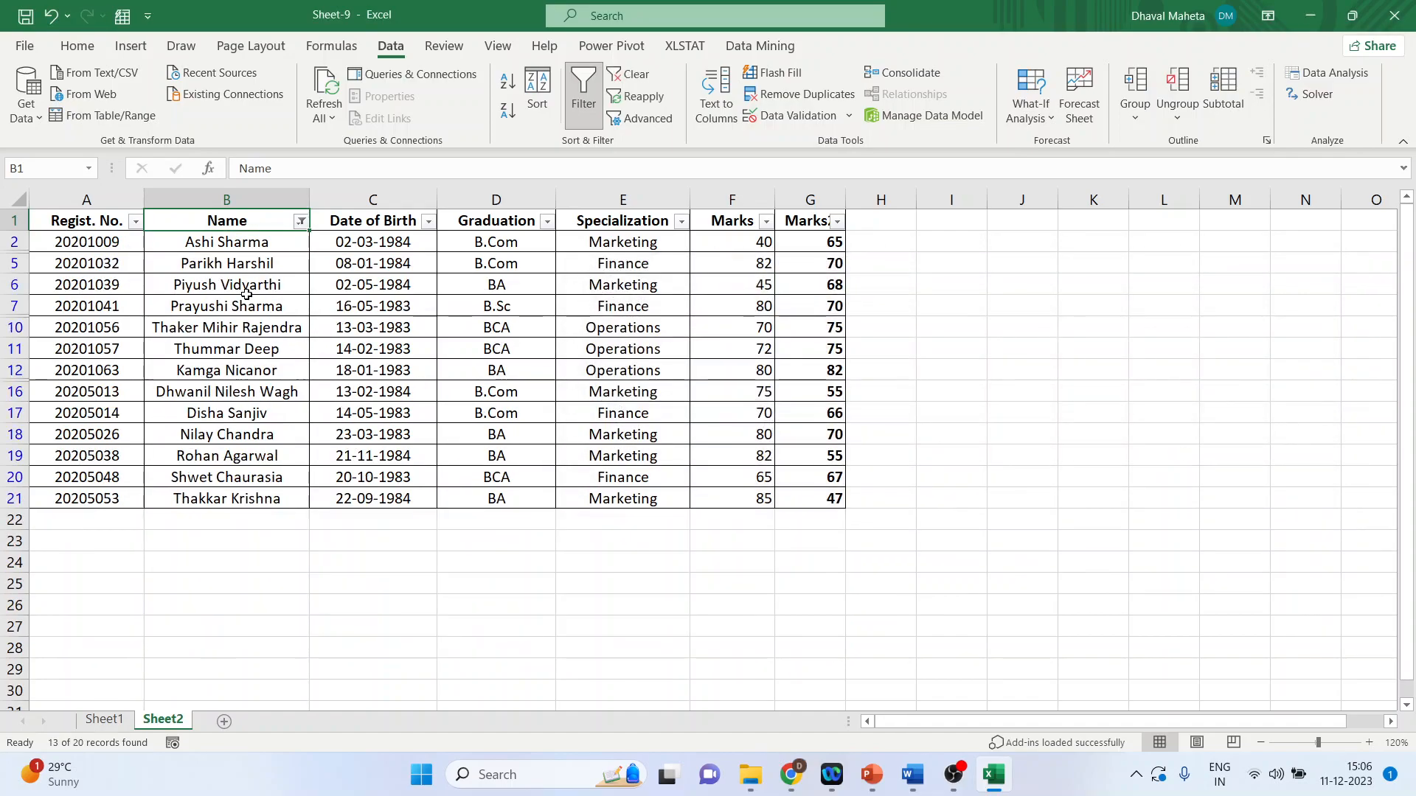
left_click_drag(227, 250, 265, 494)
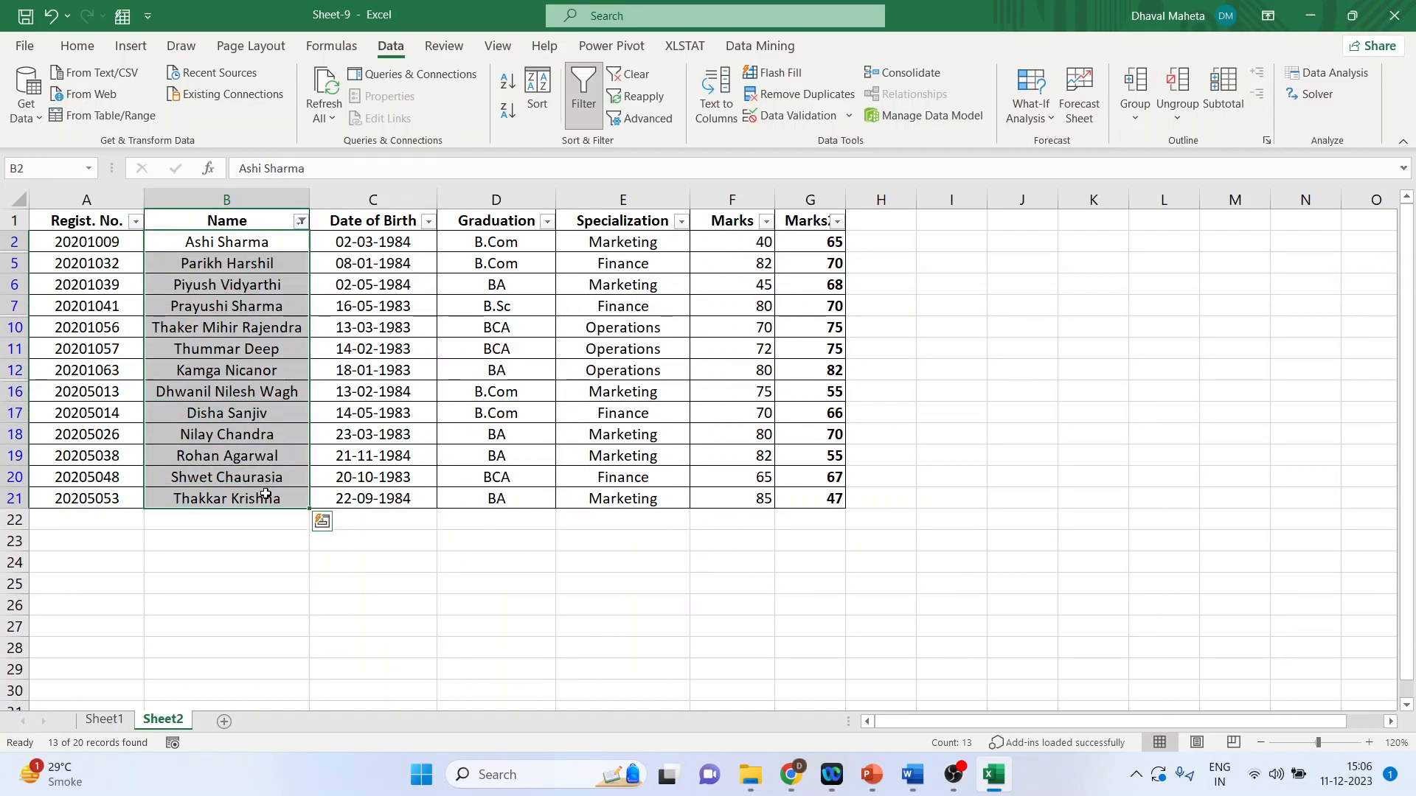
key("ctrl+z")
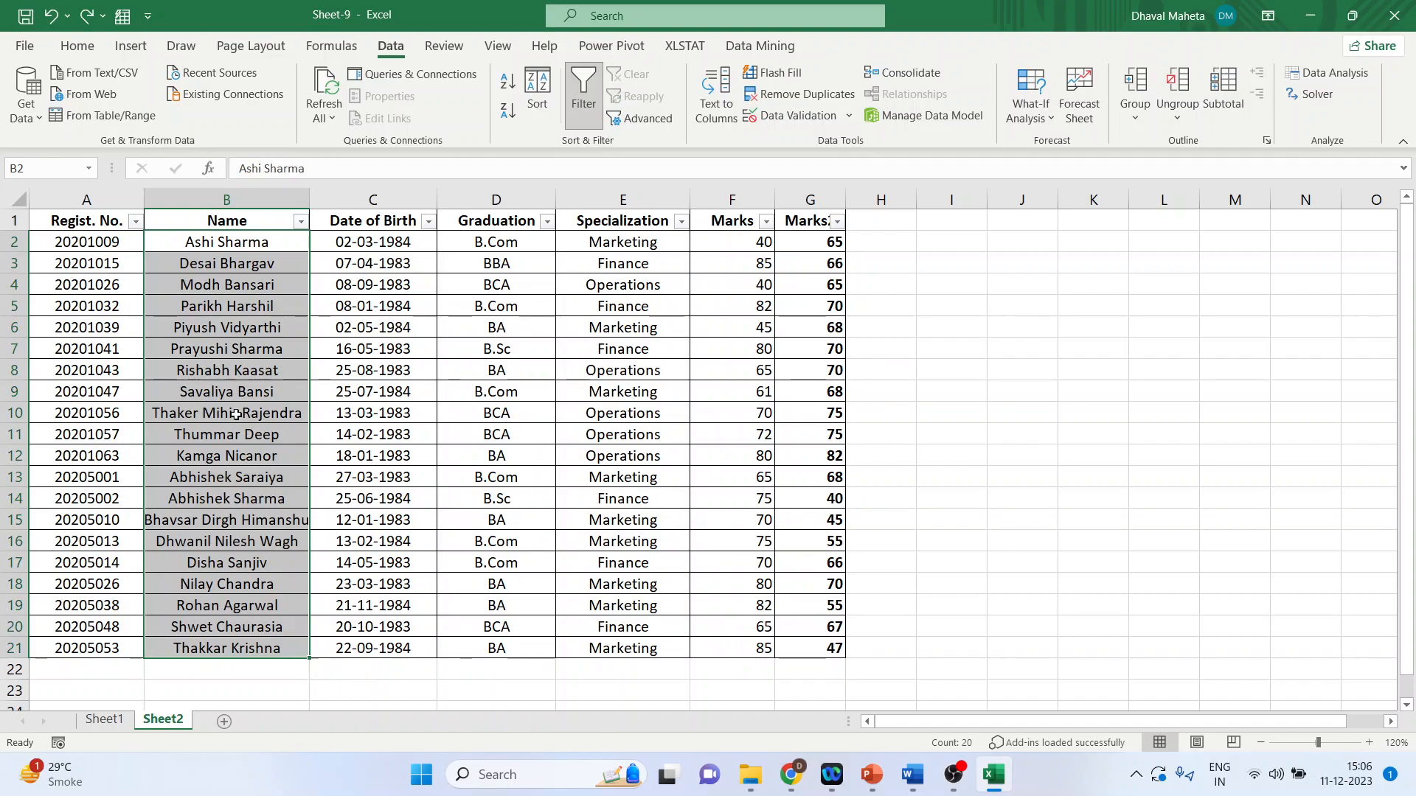
Step: Show only the rows whose Date of Birth falls in Quarter 1, select the filtered dates, and undo the filter
left_click(428, 221)
mouse_move(410, 397)
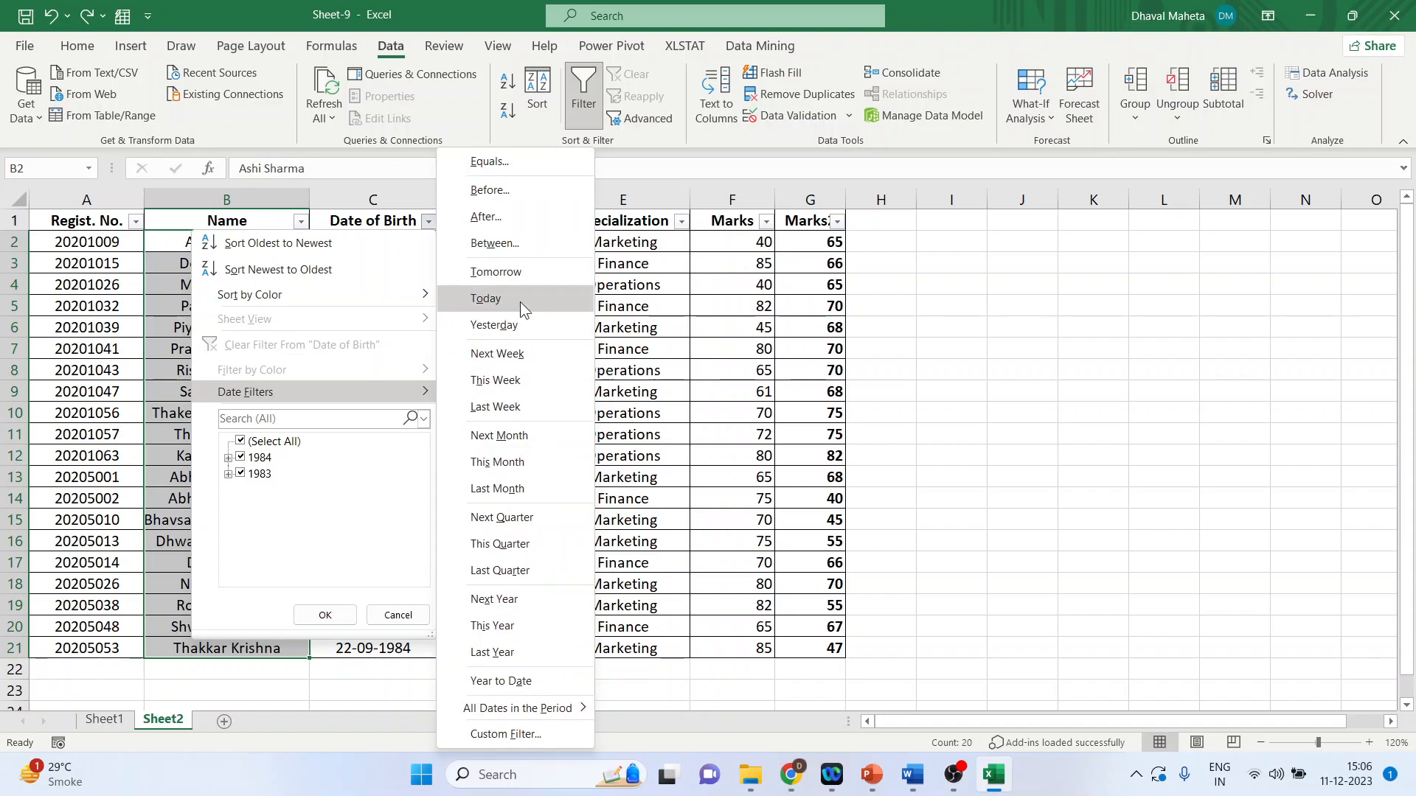
mouse_move(555, 709)
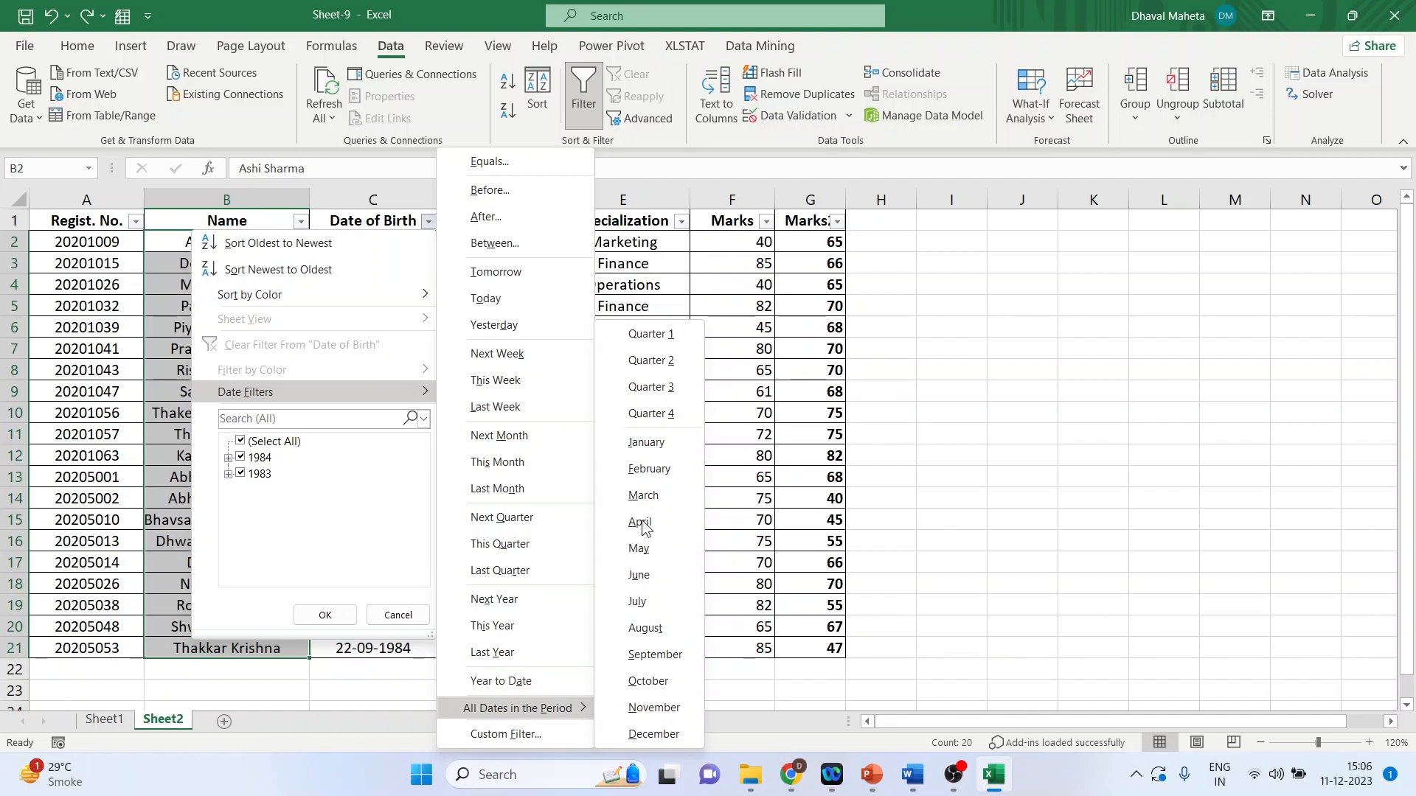
left_click(649, 333)
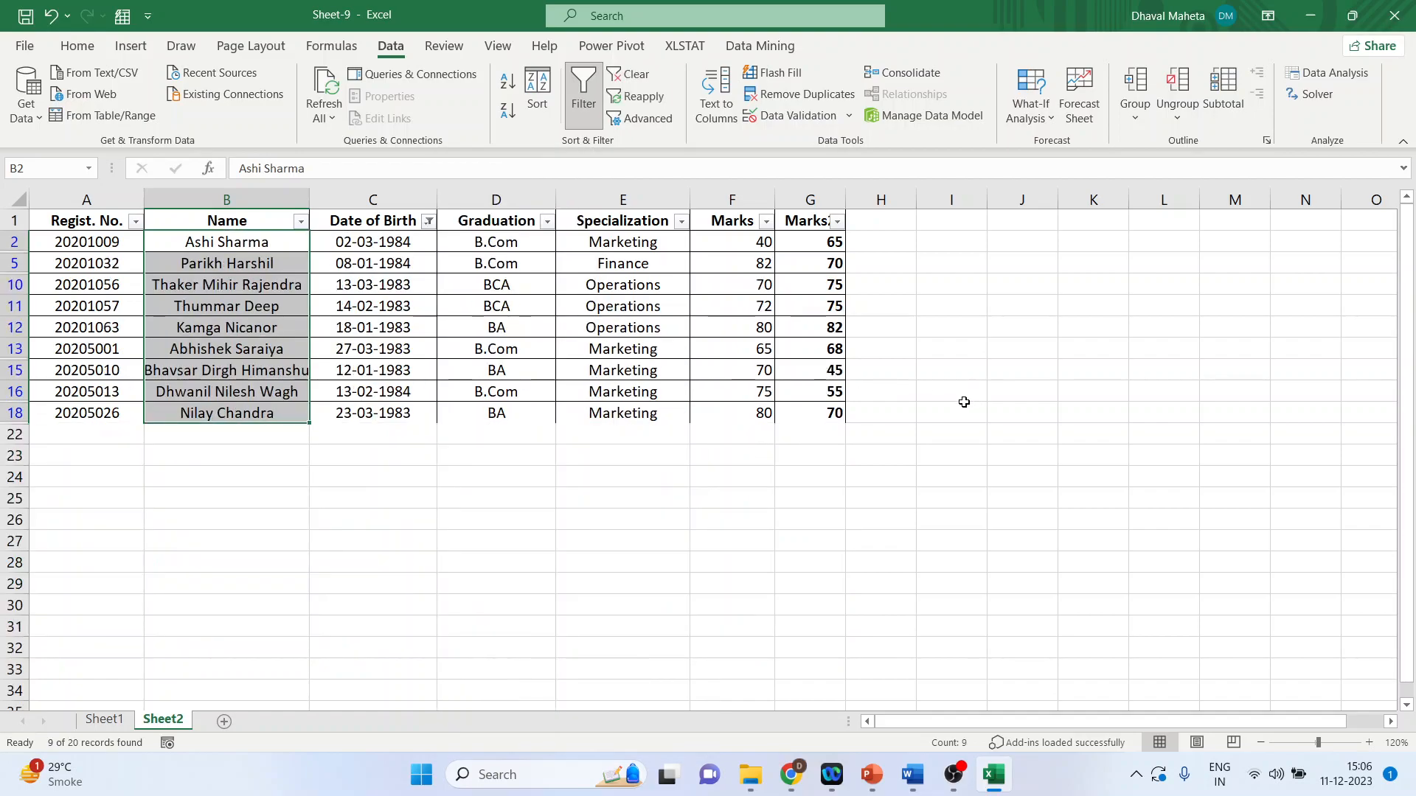
left_click_drag(371, 242, 374, 411)
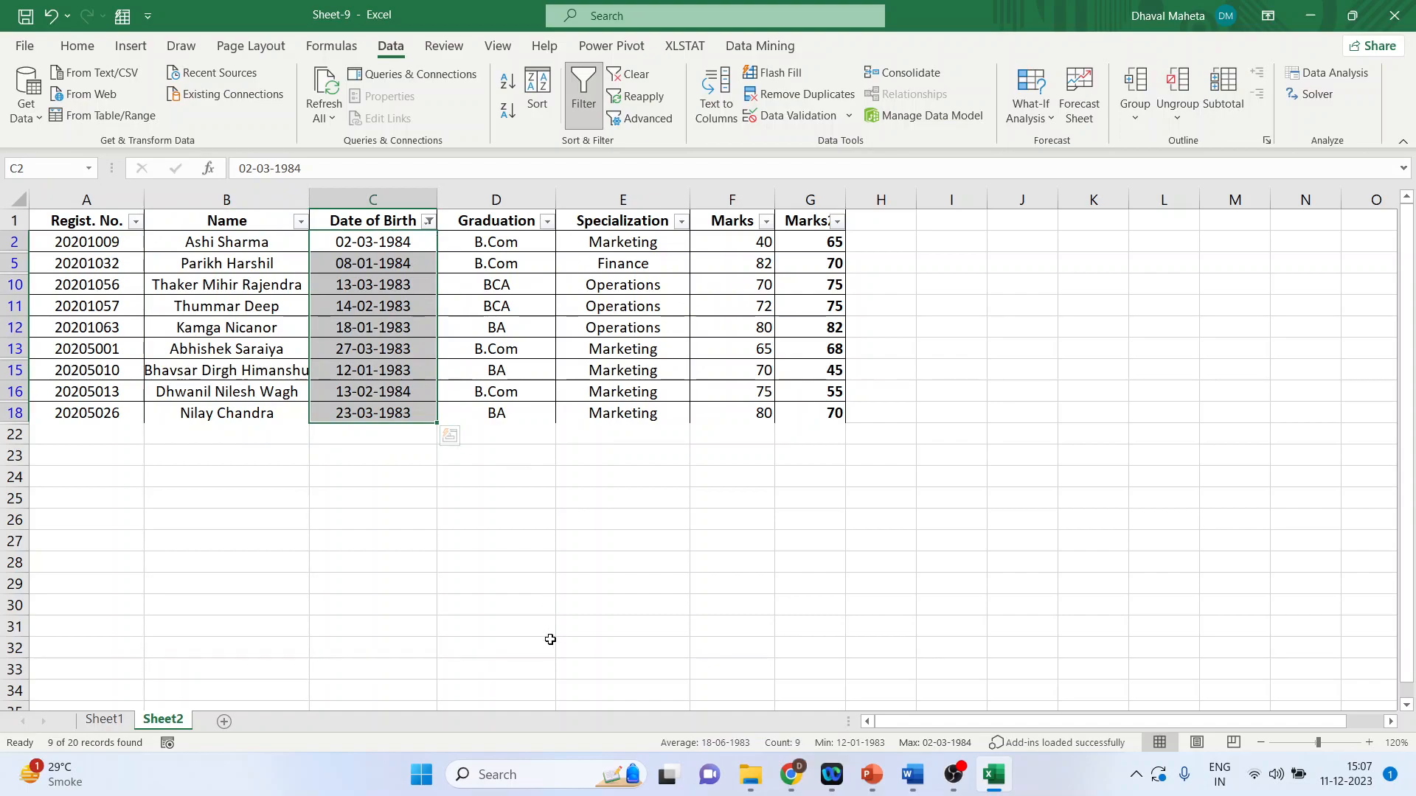
key("ctrl+z")
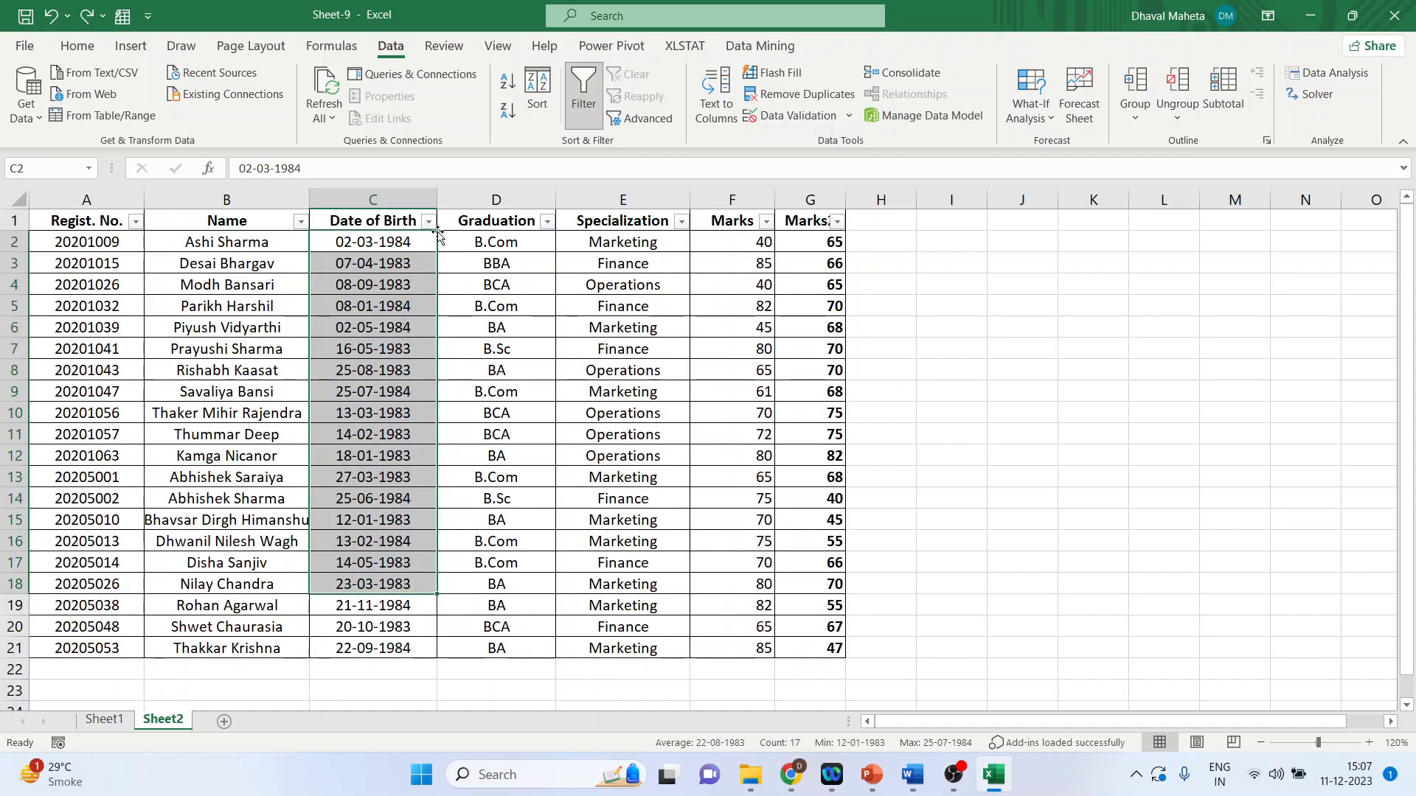
Step: Show only the rows whose Date of Birth falls in January, and undo the filter
left_click(428, 221)
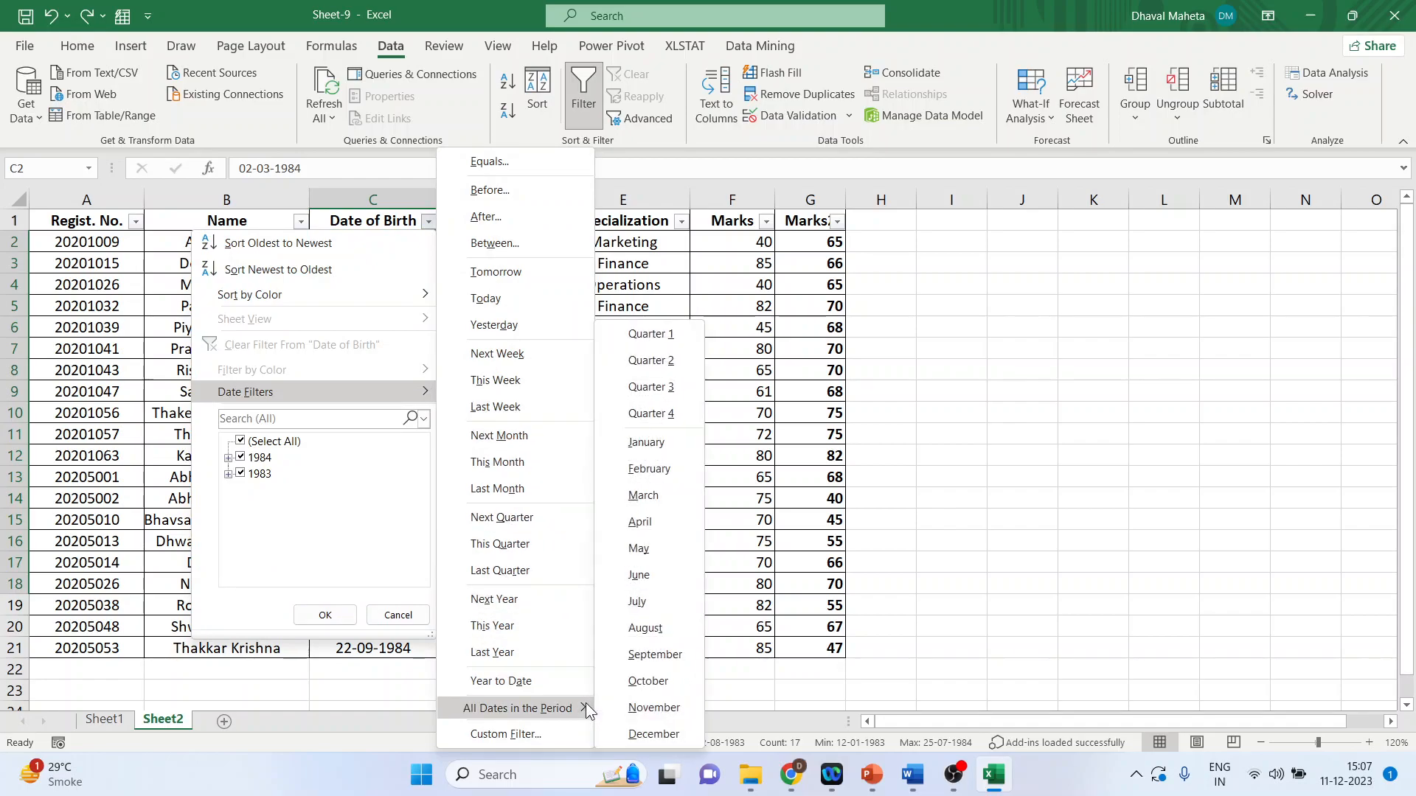
left_click(691, 444)
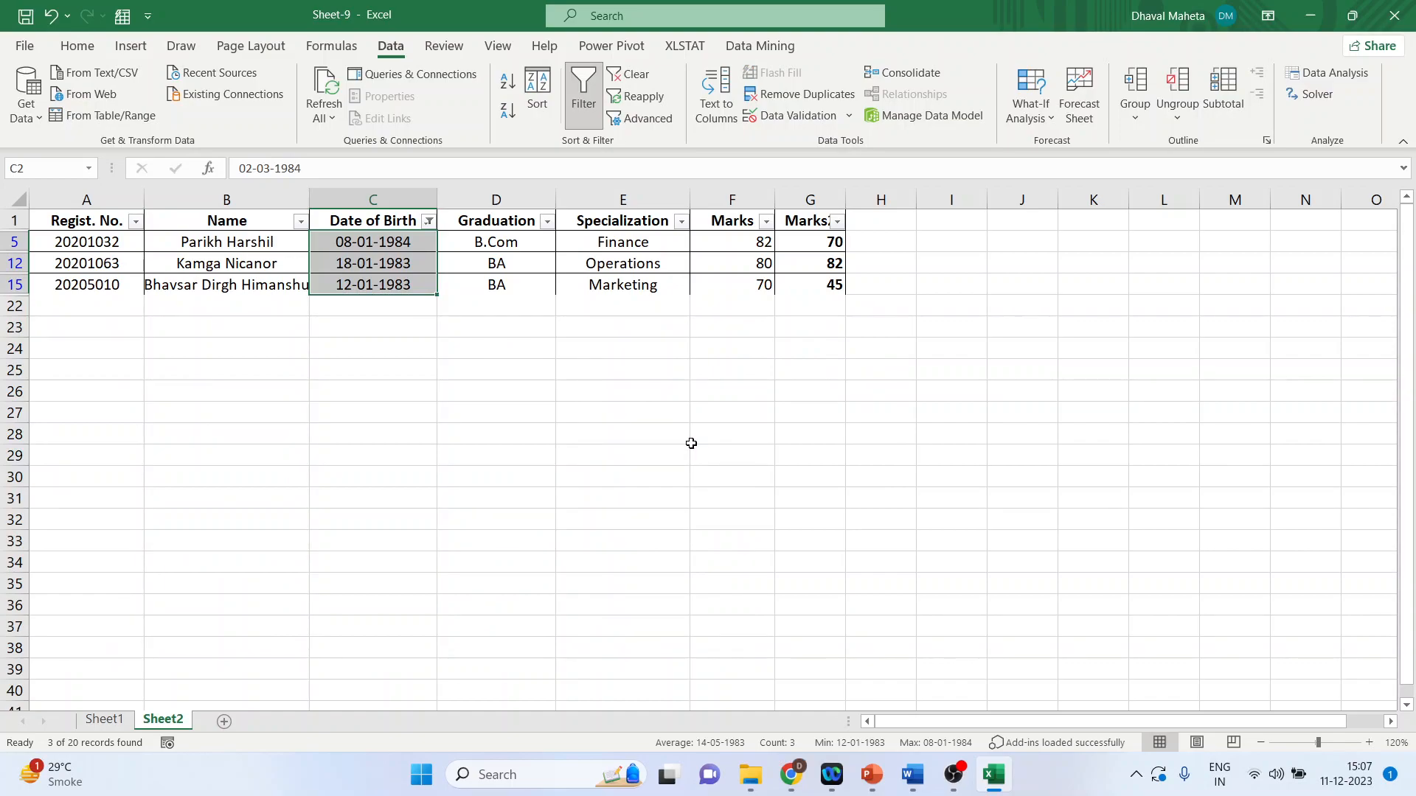
key("ctrl+z")
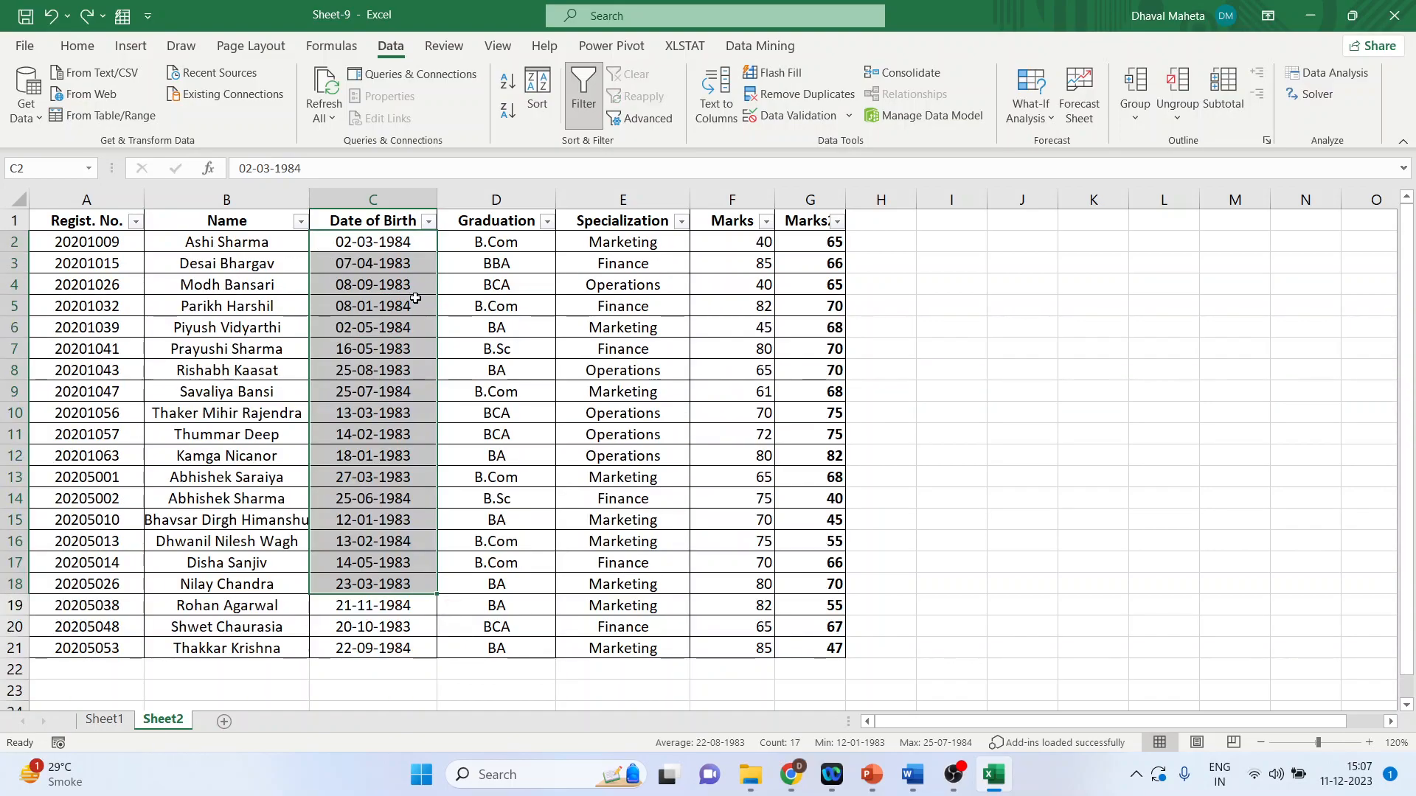
Step: Open the custom filter for Date of Birth, view its calendar date picker, and cancel without filtering
left_click(428, 221)
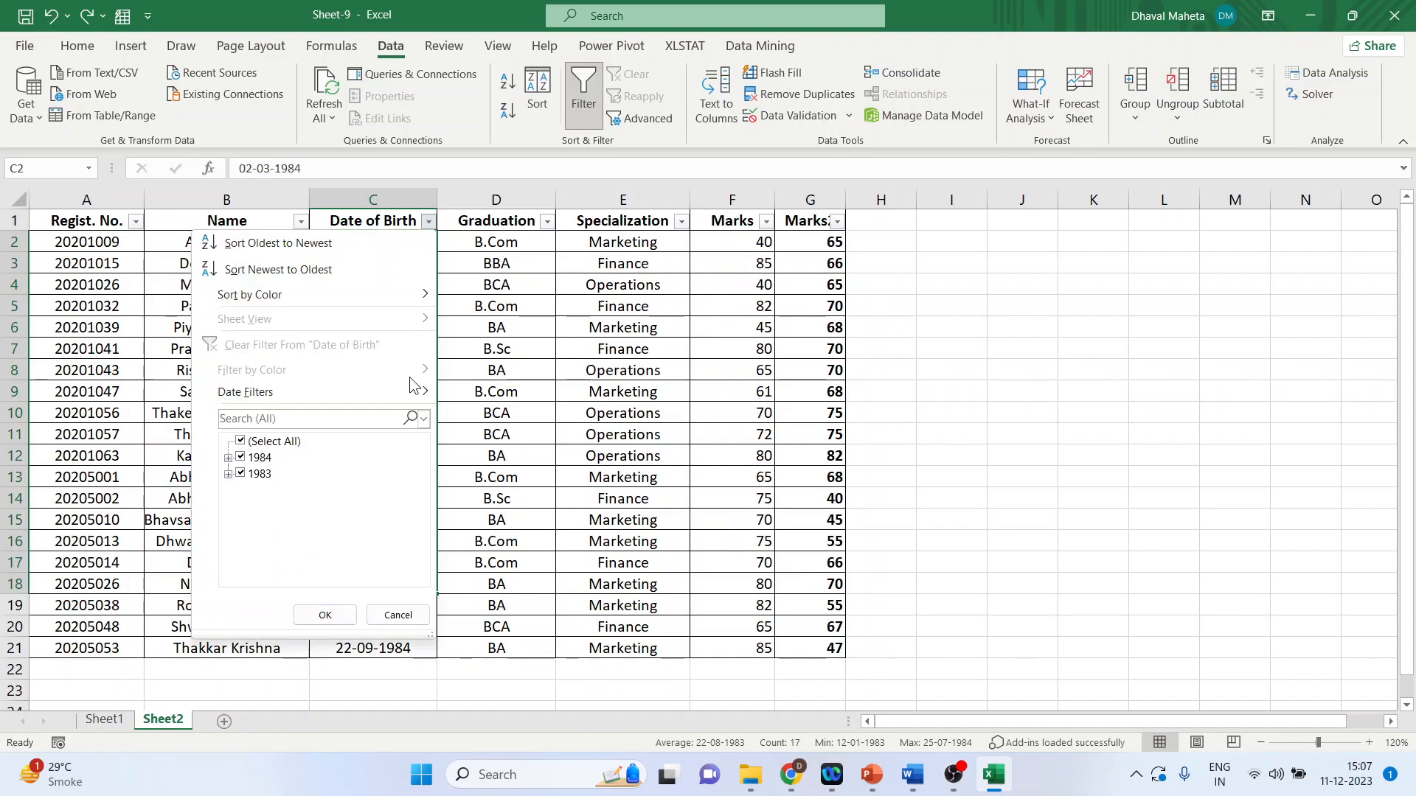
mouse_move(413, 389)
left_click(563, 732)
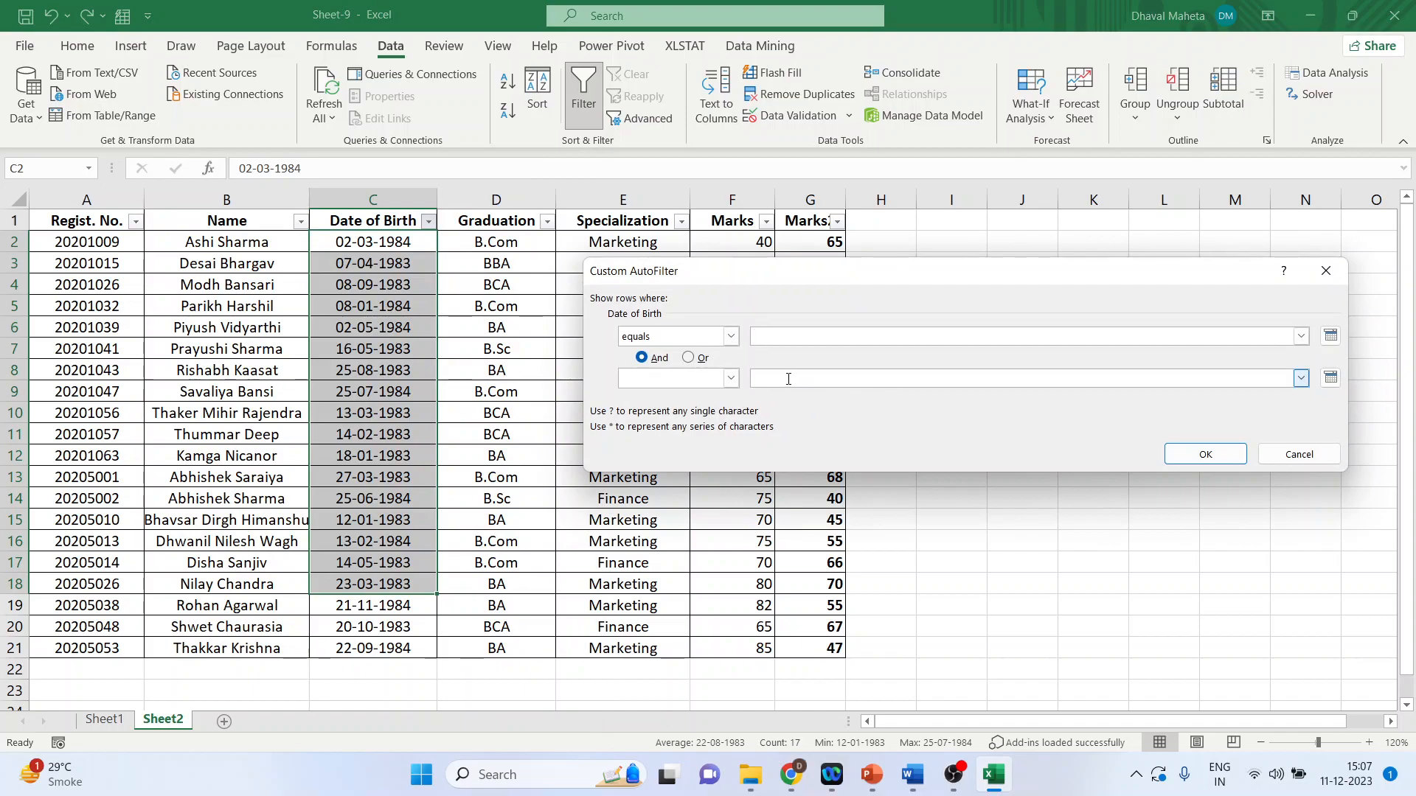
left_click(1331, 341)
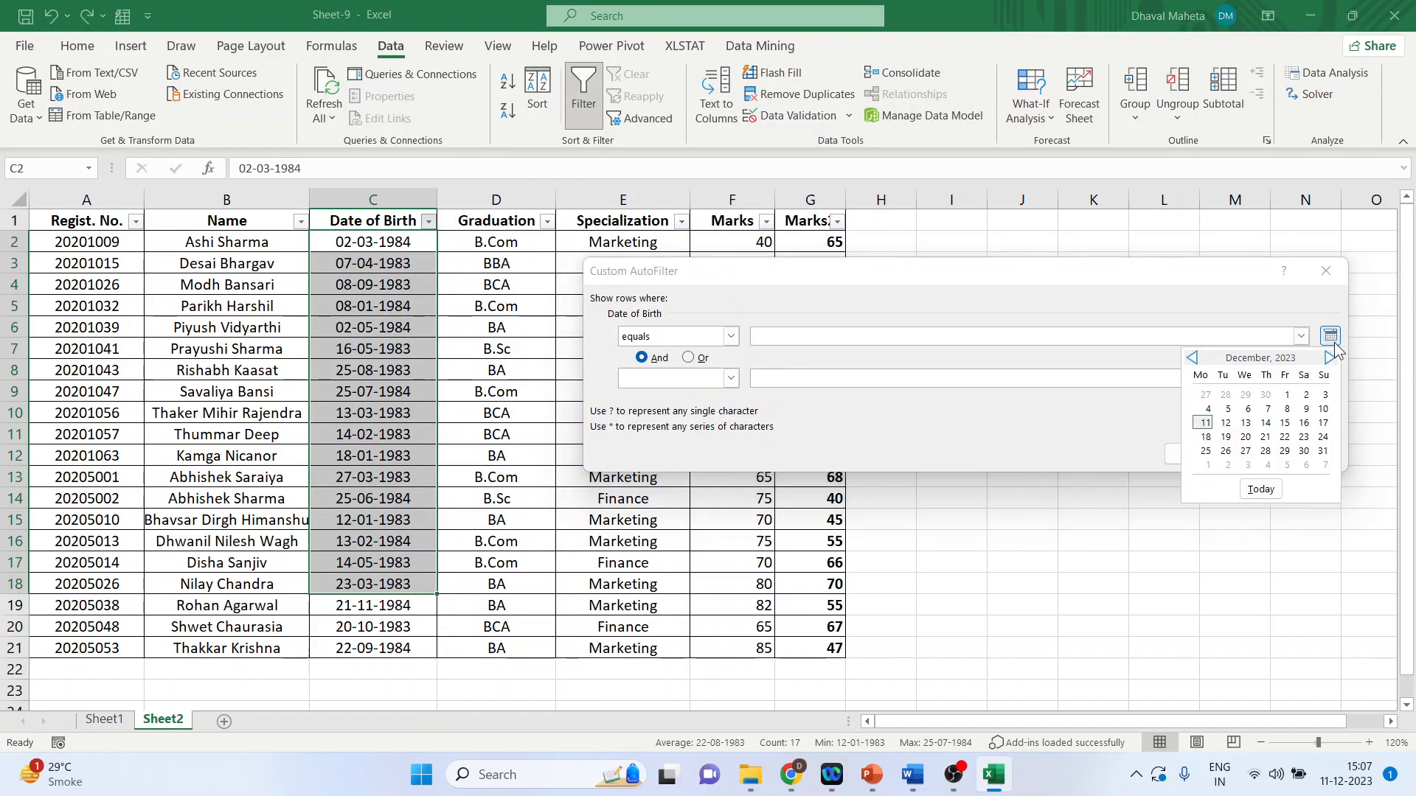
left_click(1225, 294)
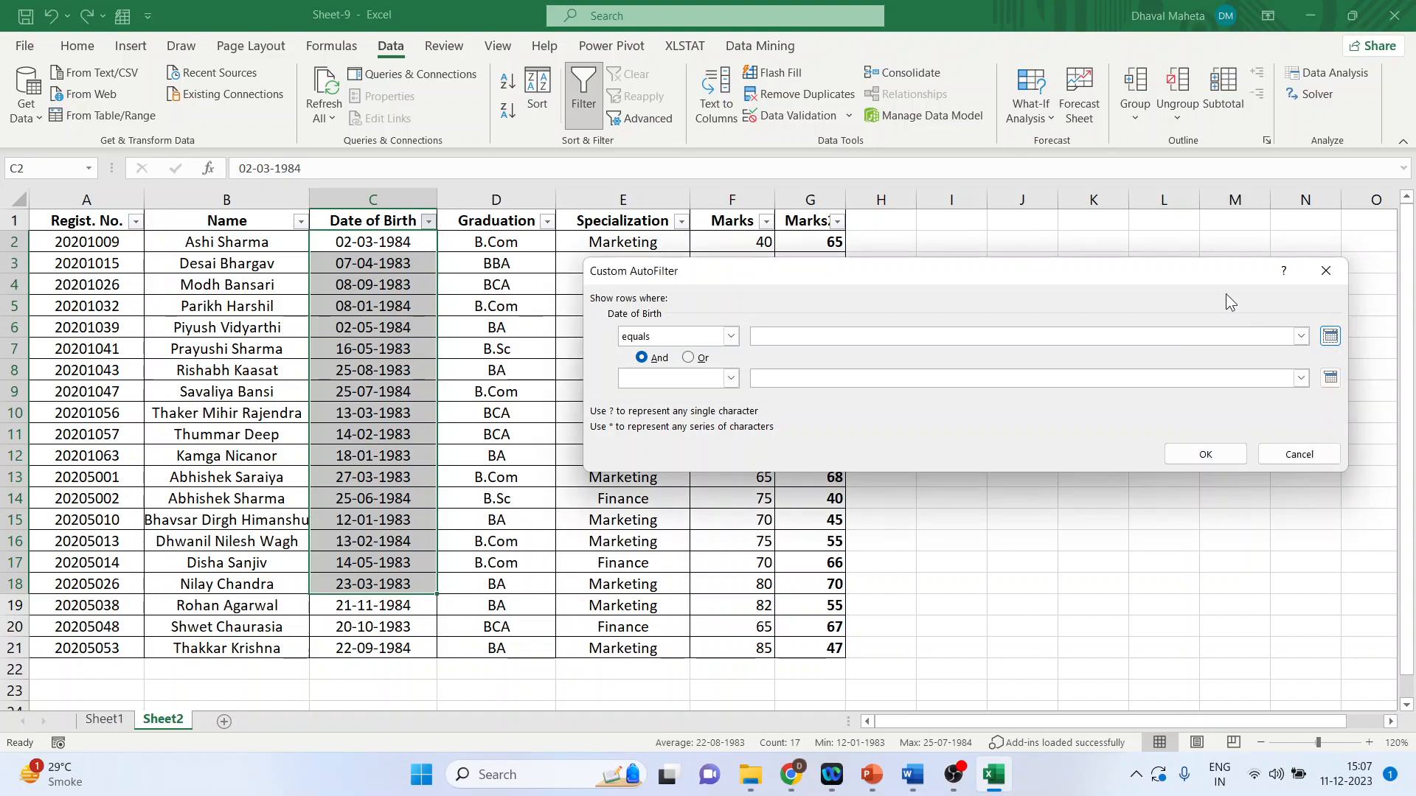
left_click(1280, 458)
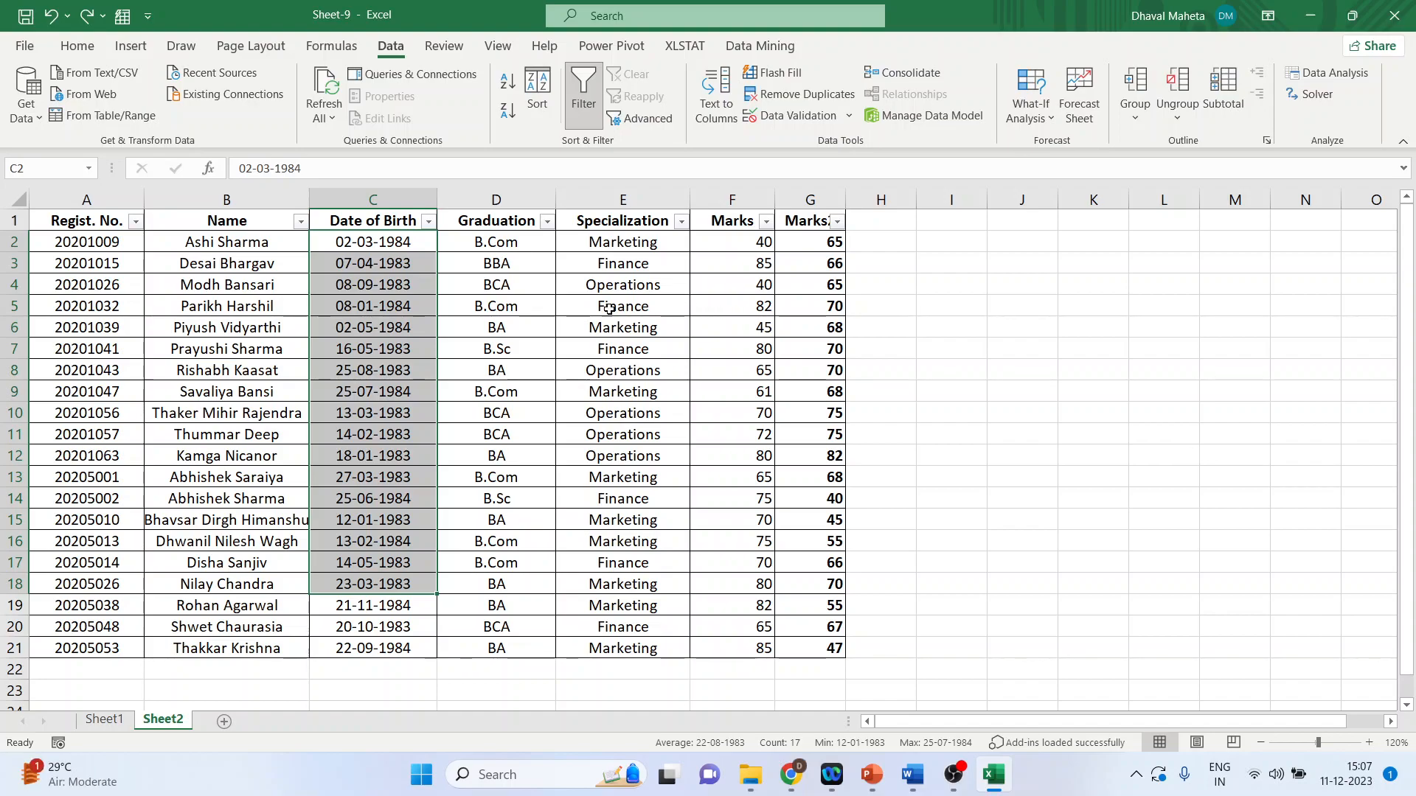
Step: Show only the rows whose Graduation is B.Com, and undo the filter
left_click(547, 224)
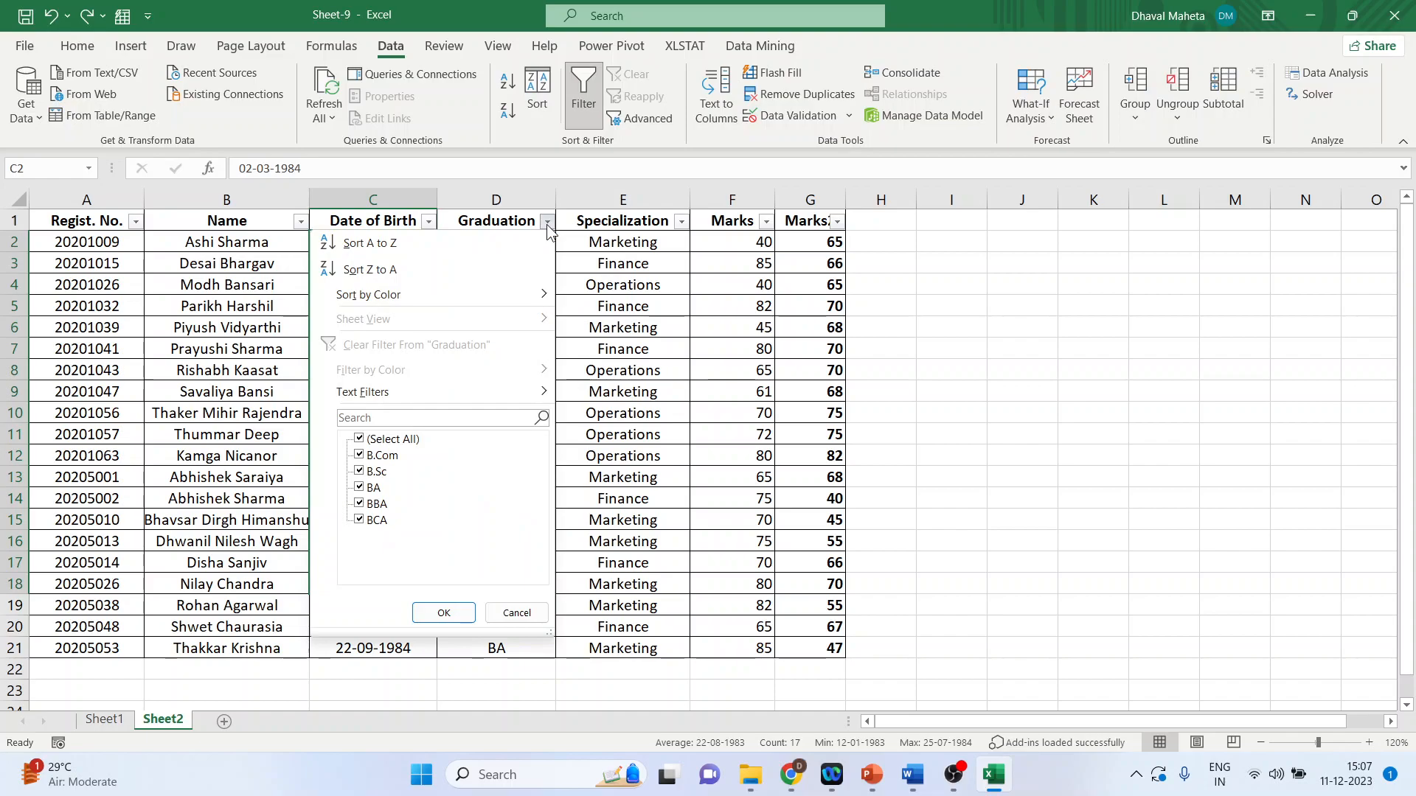
left_click(360, 441)
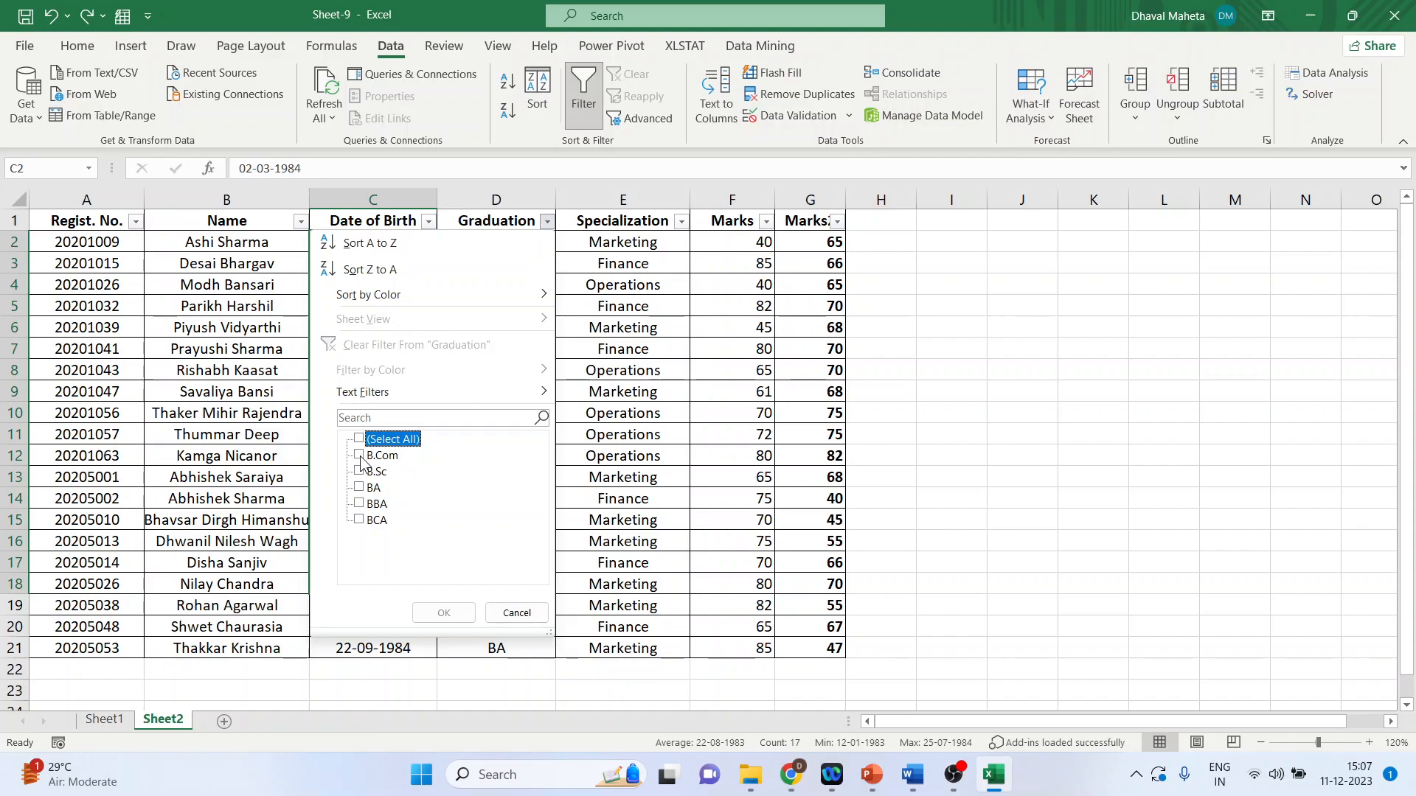
left_click(359, 455)
left_click(435, 614)
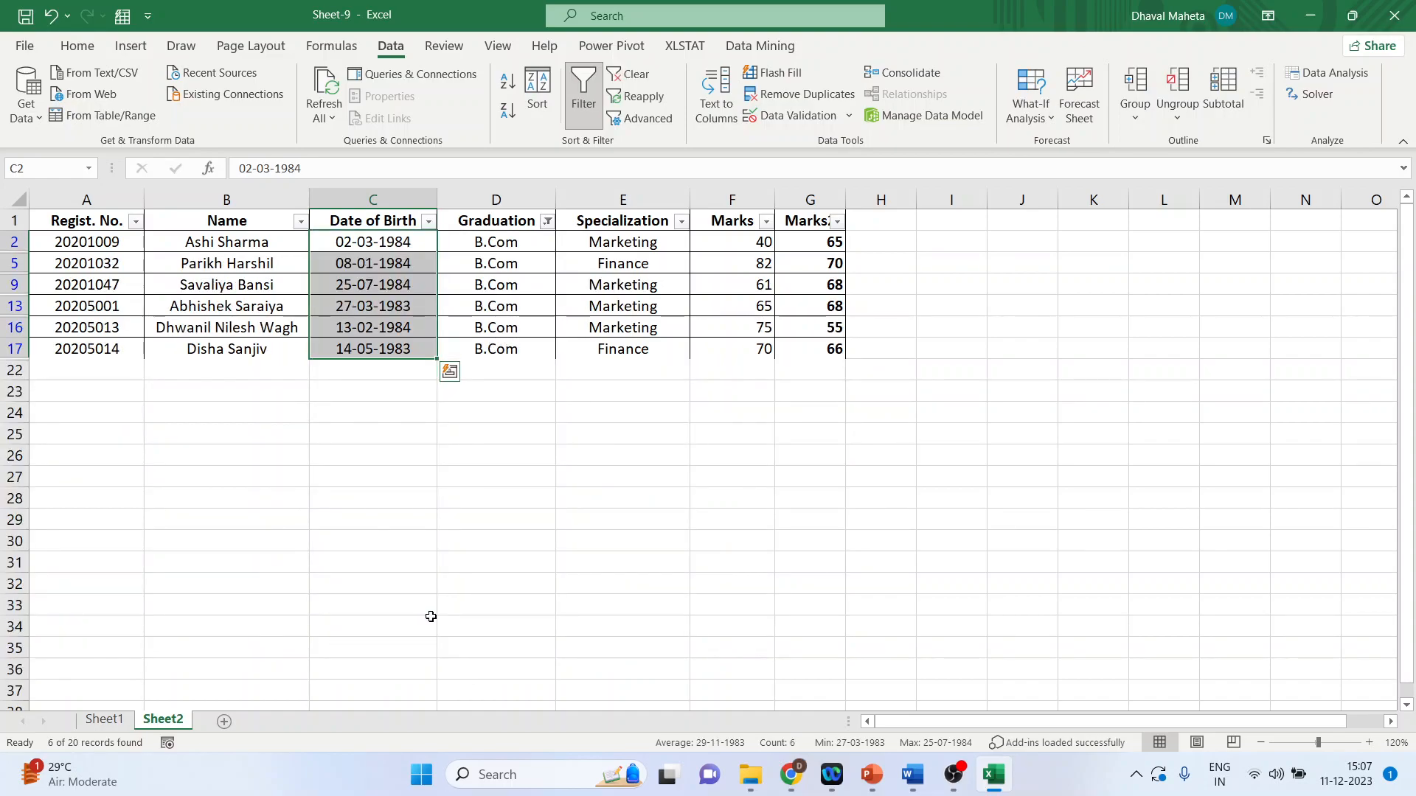
key("ctrl+z")
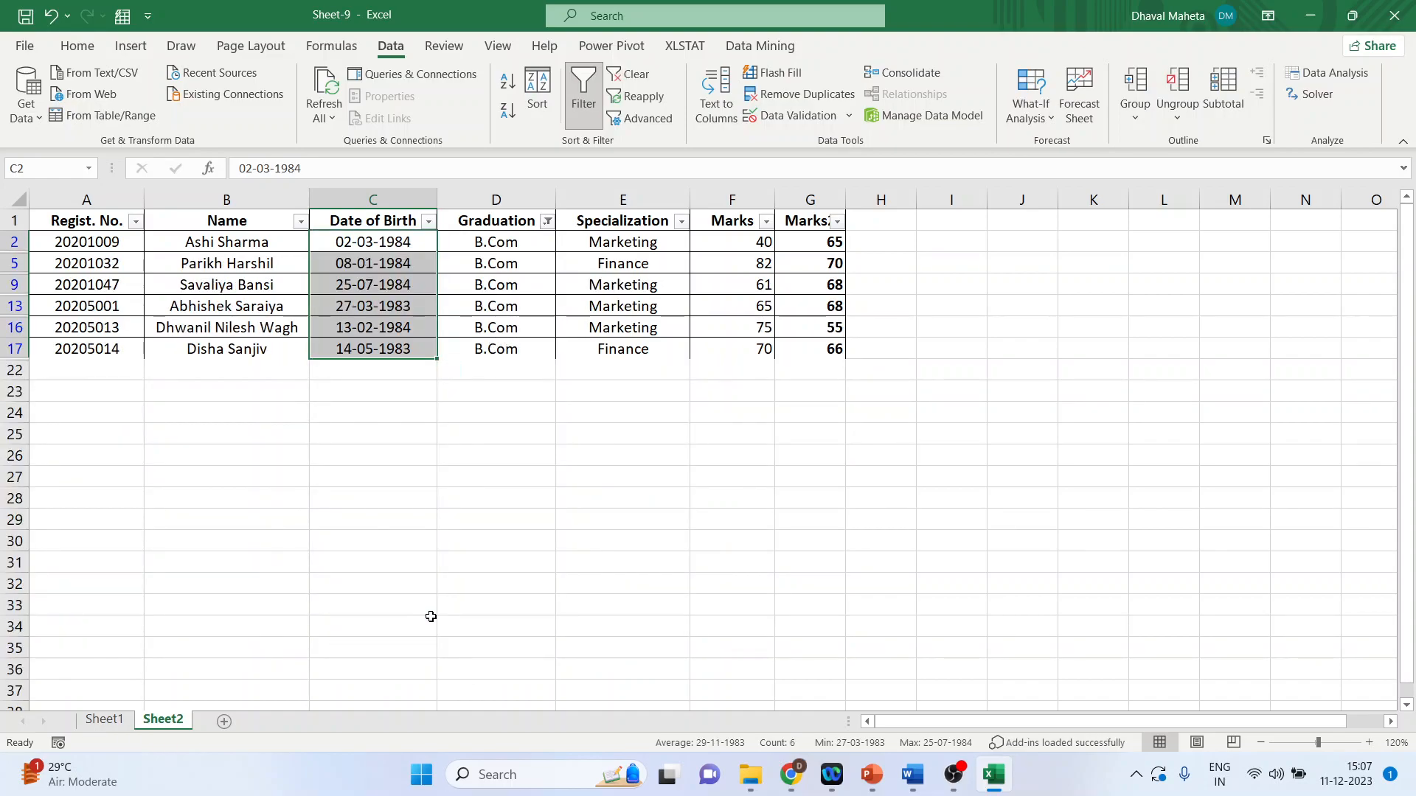
Step: Show only the rows whose Graduation is BCA, and undo the filter
left_click(546, 221)
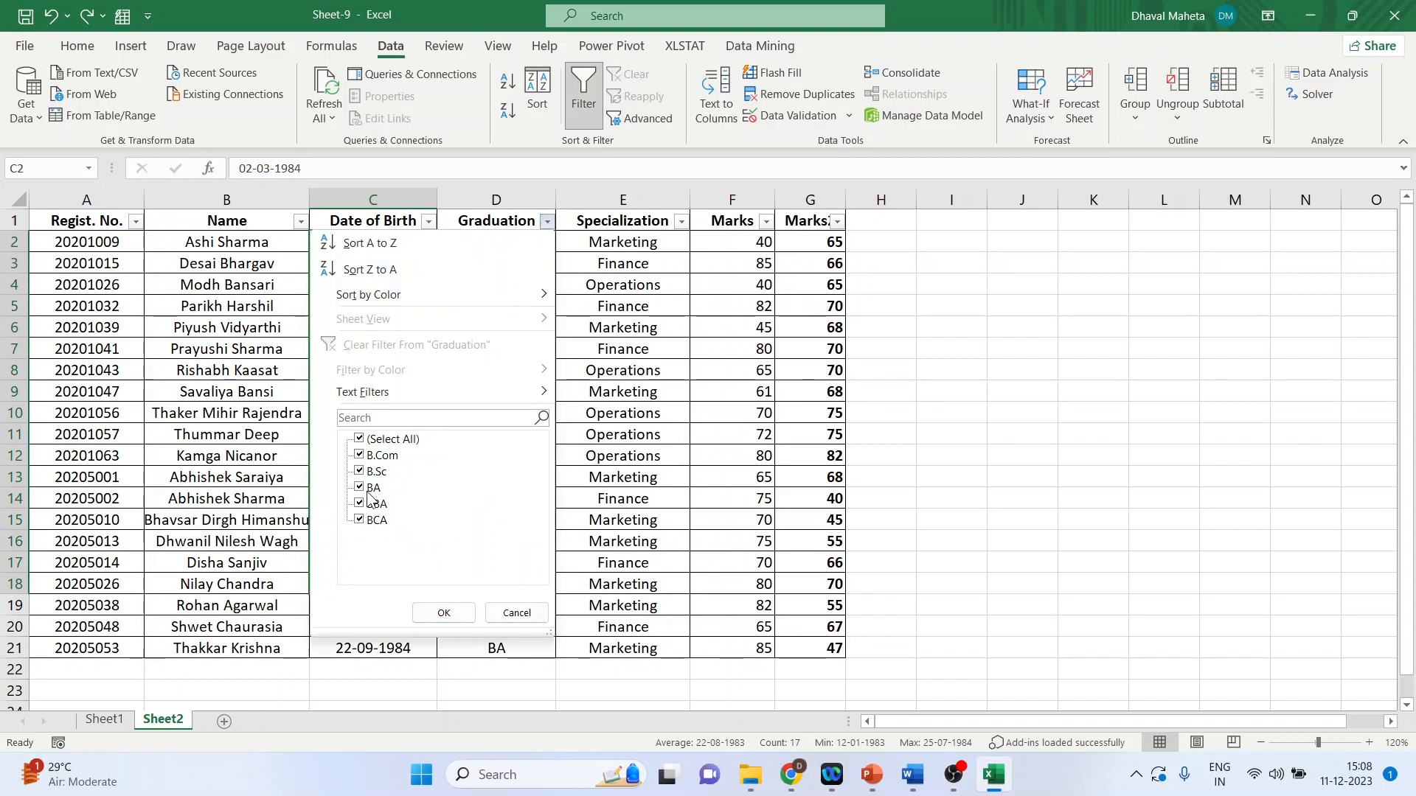
left_click(360, 439)
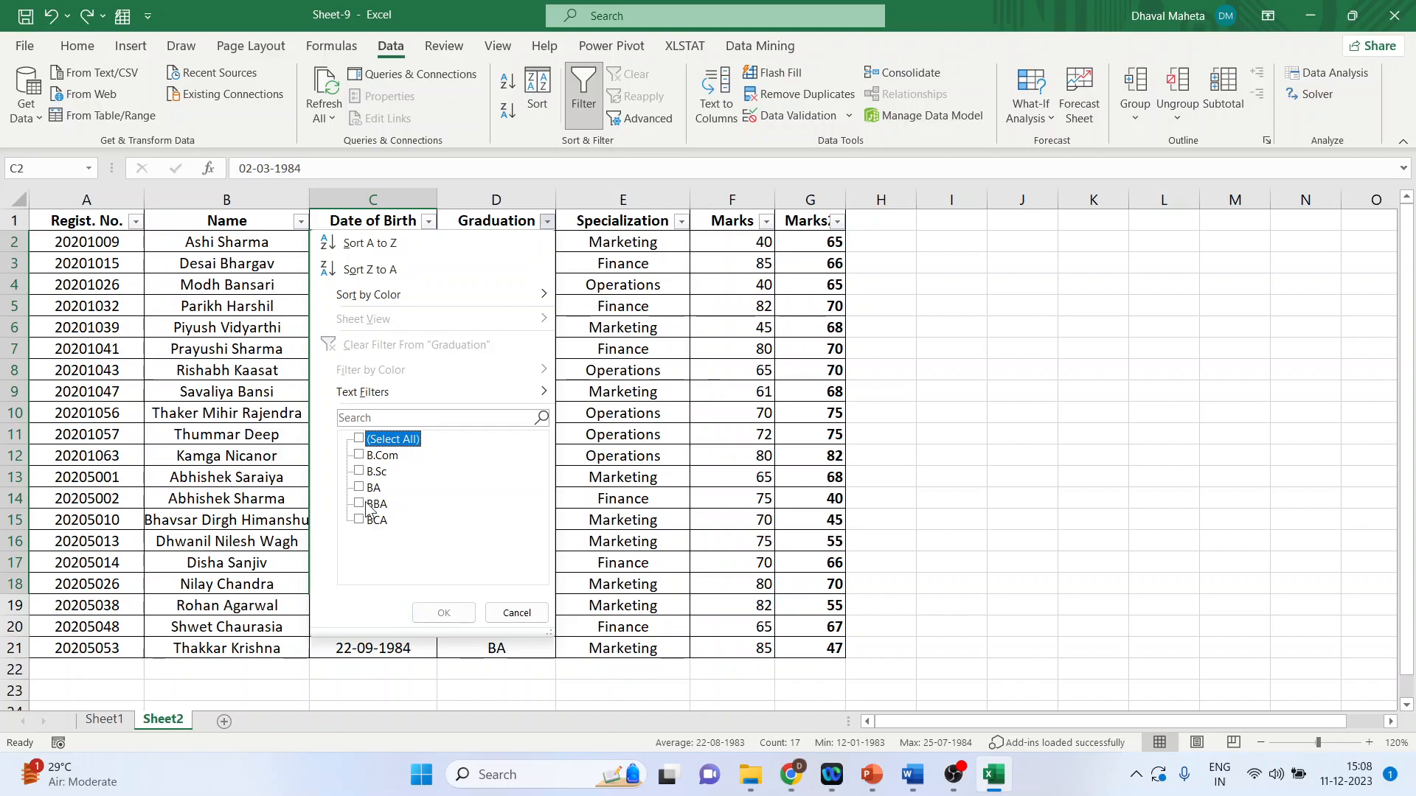
left_click(360, 520)
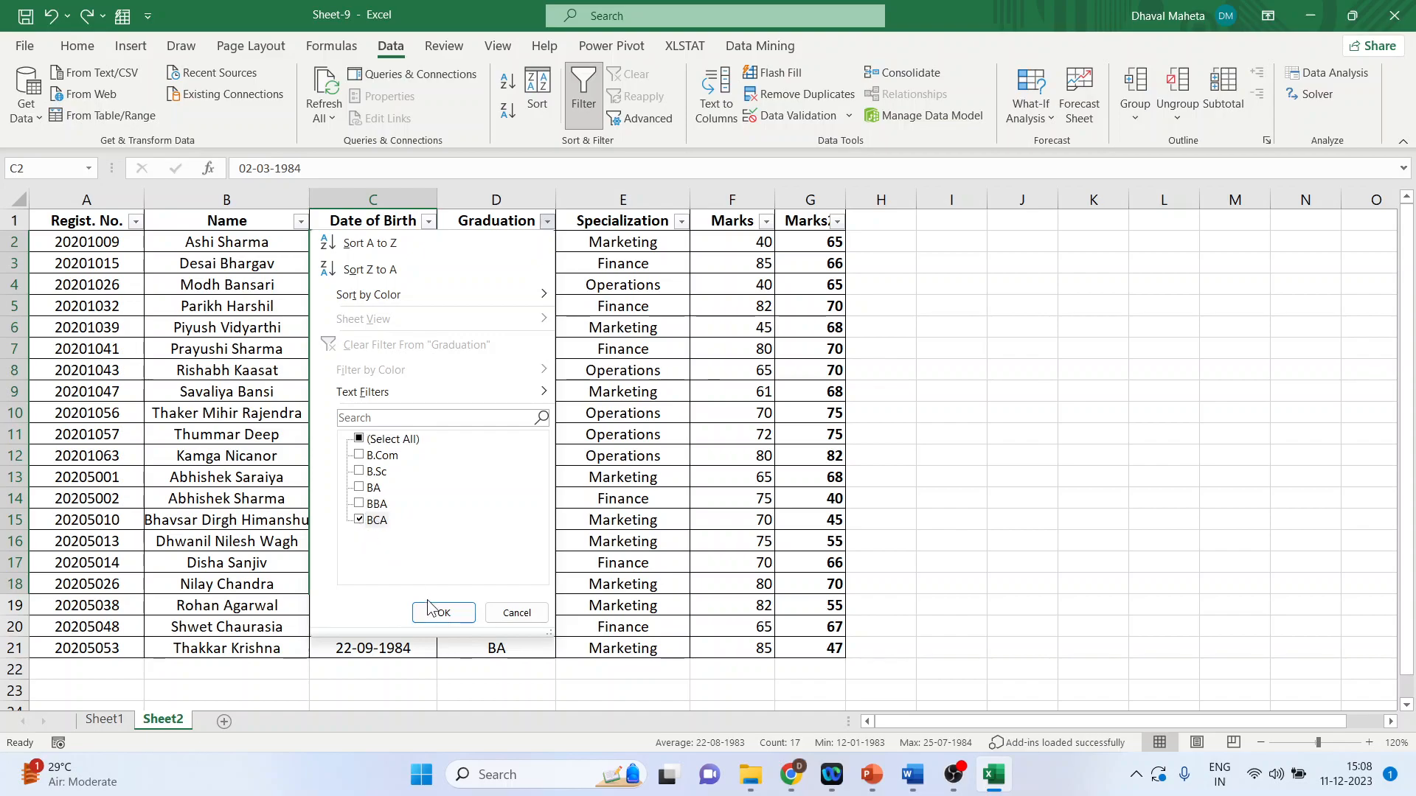
left_click(435, 612)
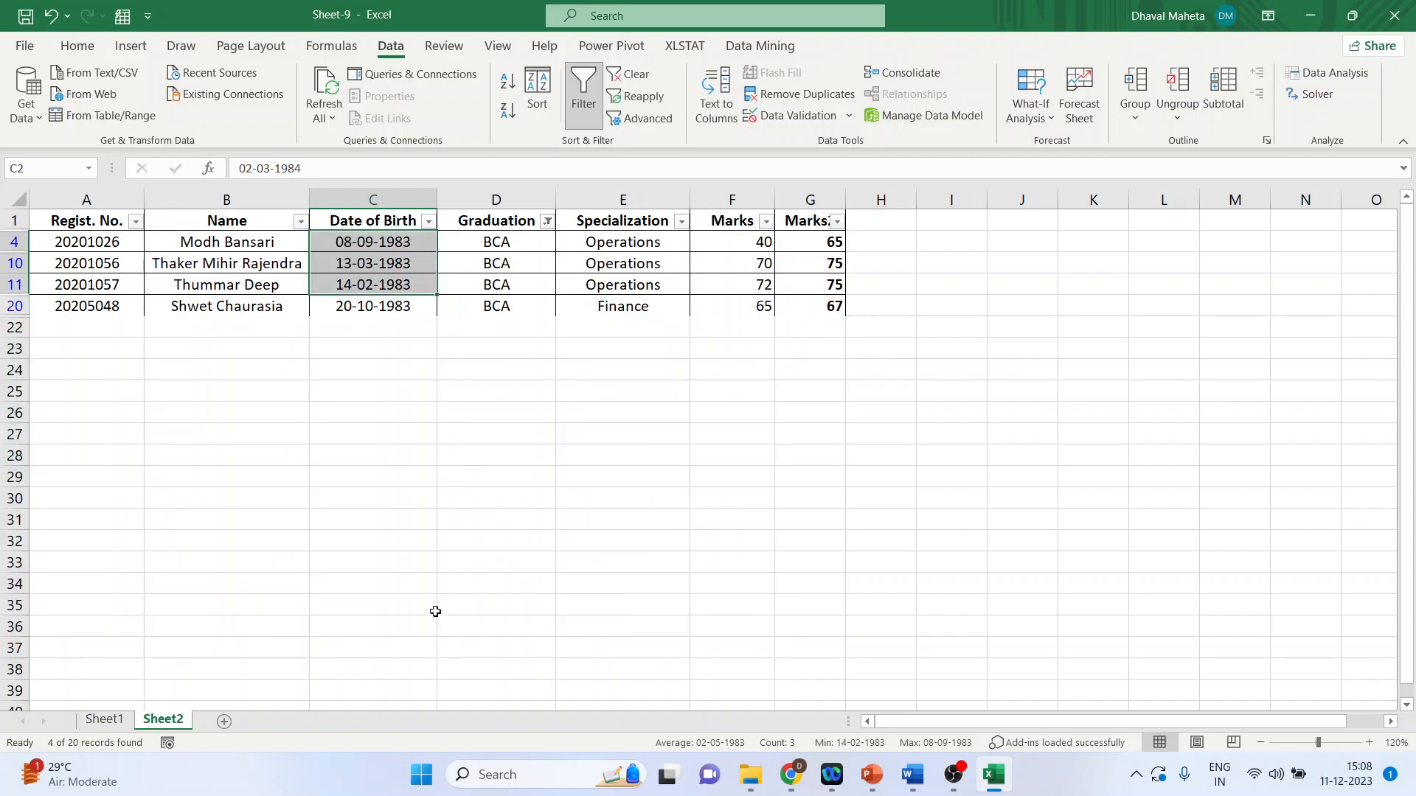
key("ctrl+z")
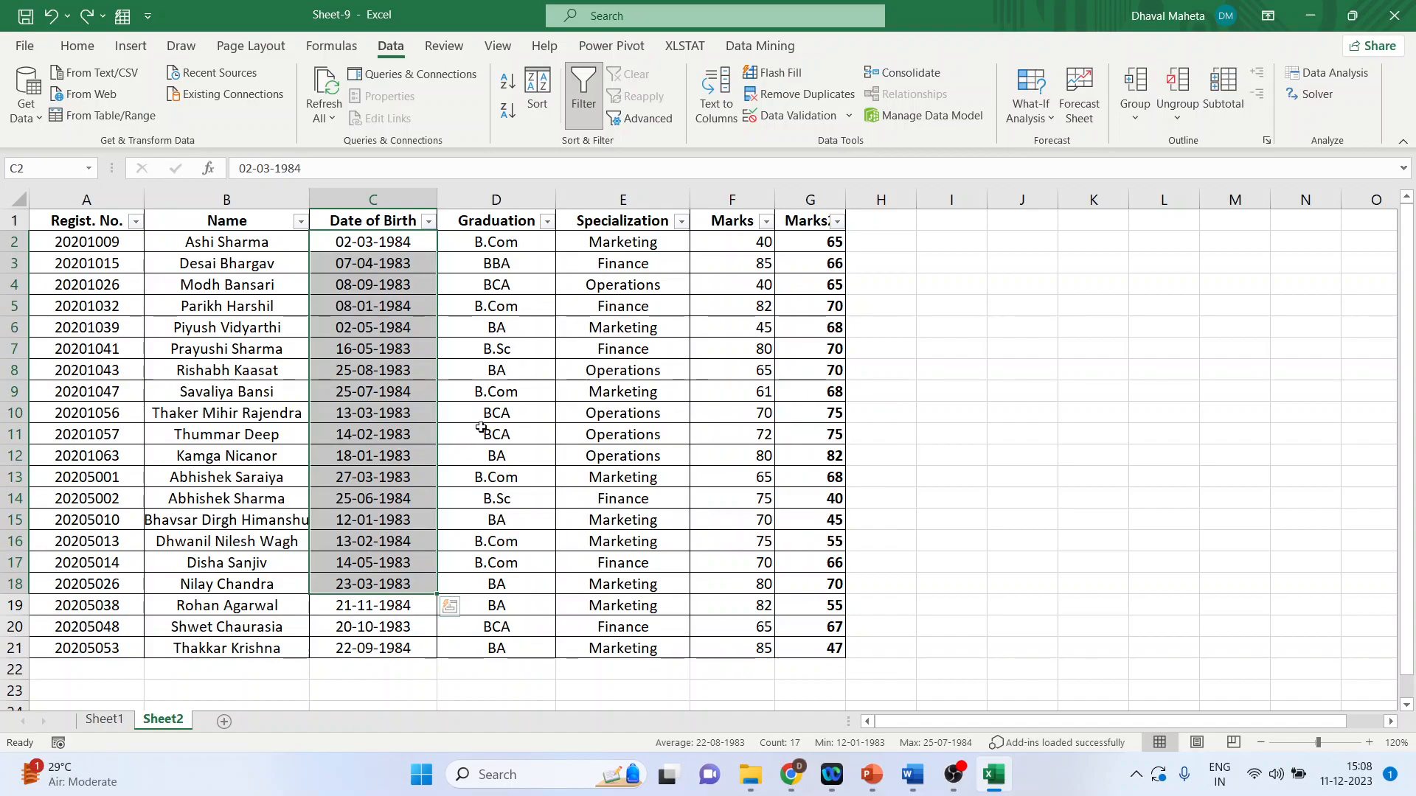
Step: View the text filter options available for the Graduation column, and close them without filtering
left_click(546, 222)
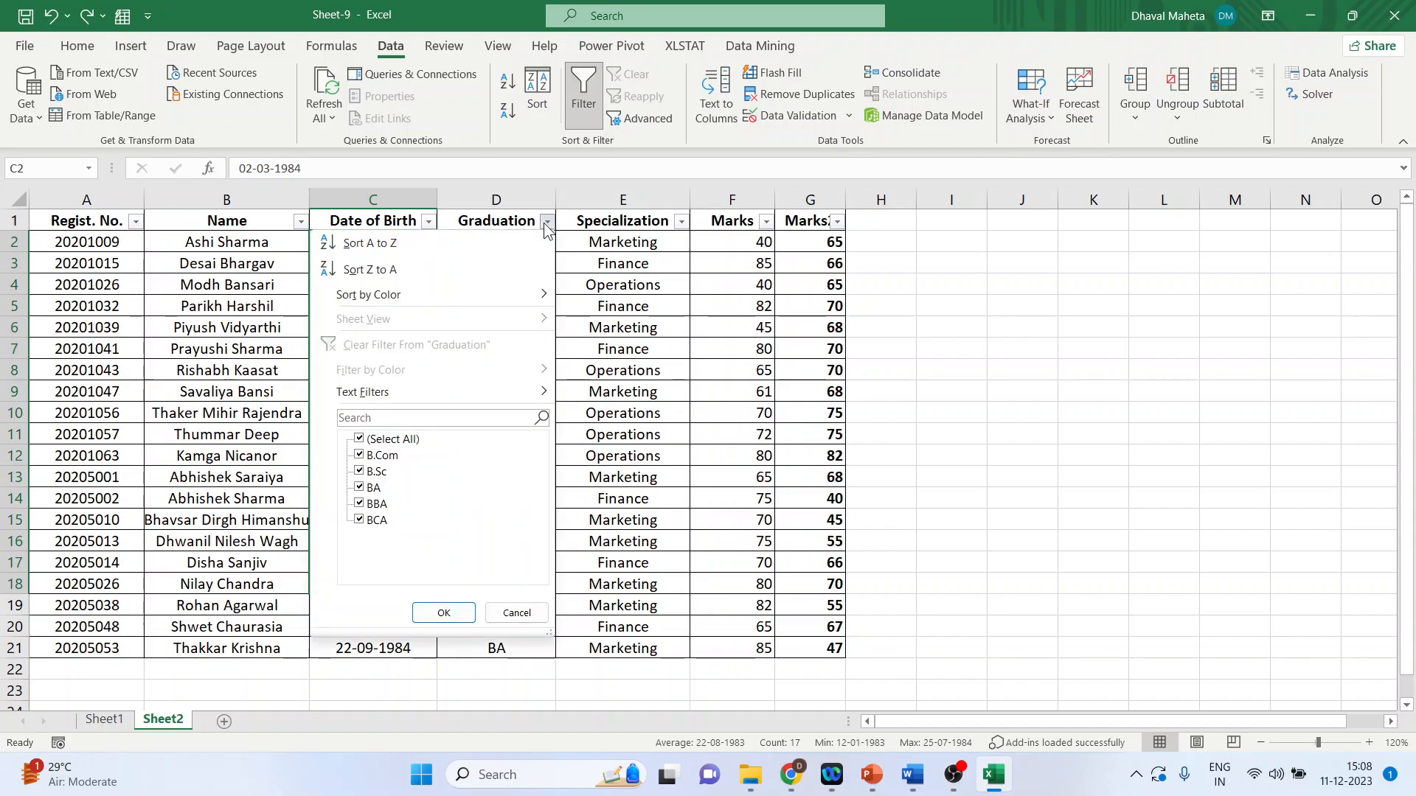
mouse_move(511, 392)
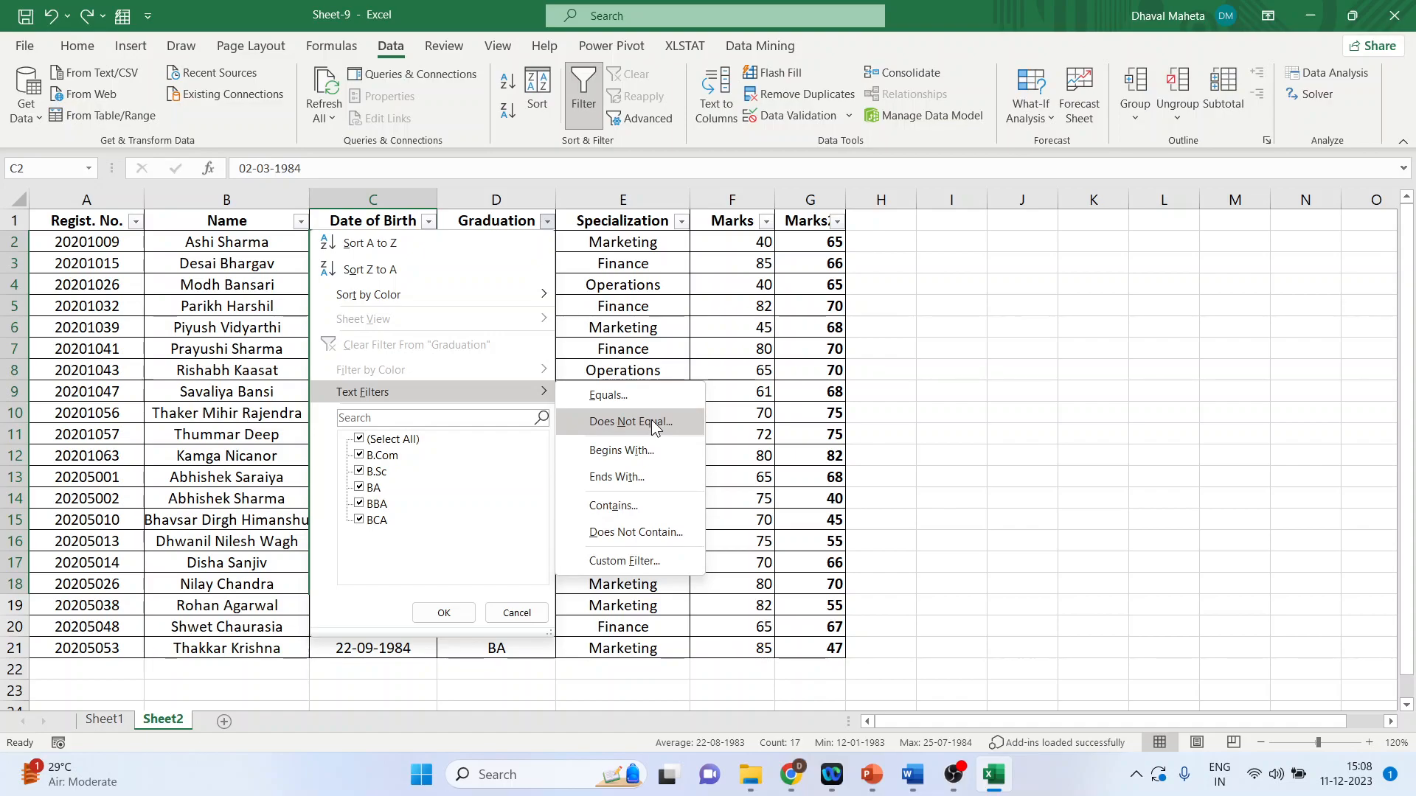
left_click(626, 204)
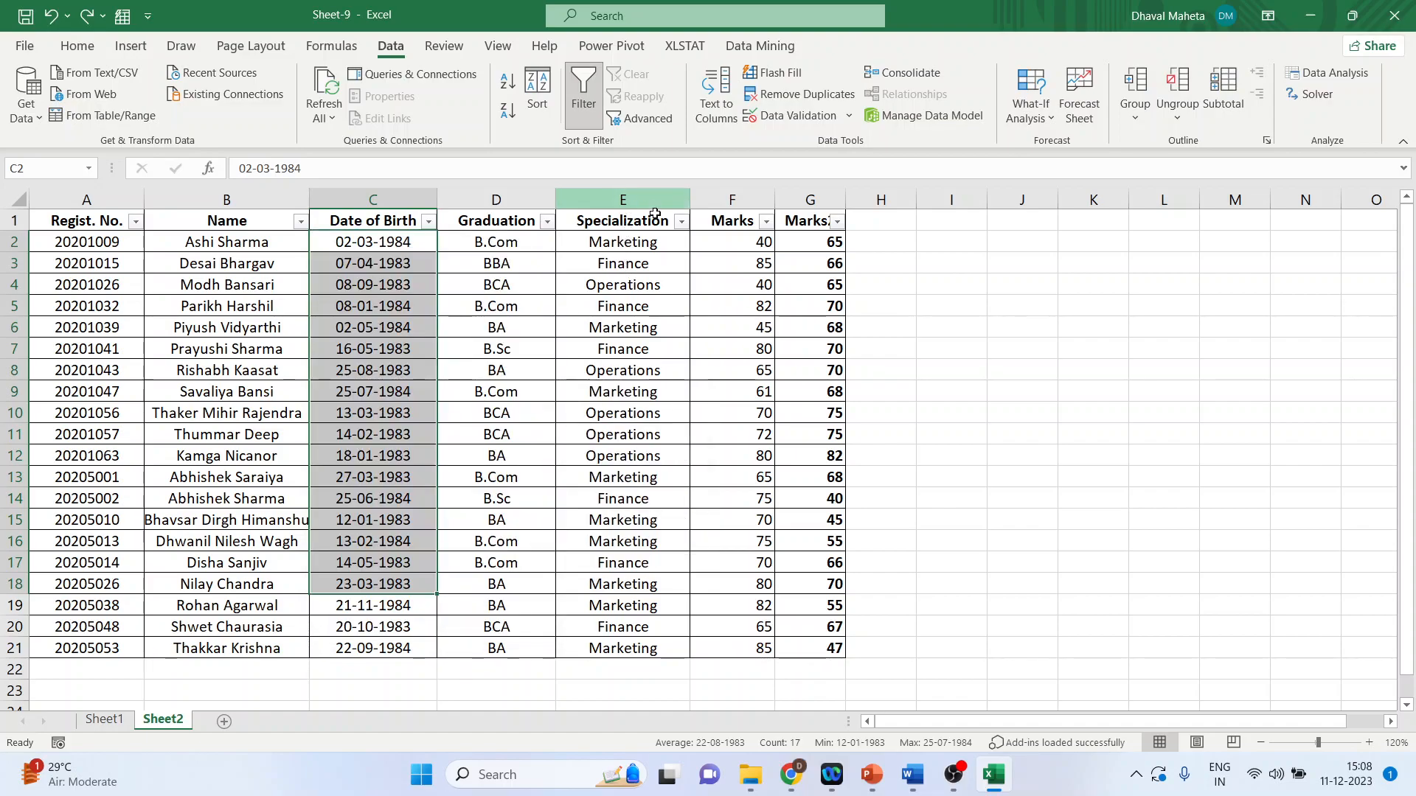
Step: Show only the rows whose Specialization is Finance, undo the filter, and deselect the dates
left_click(681, 223)
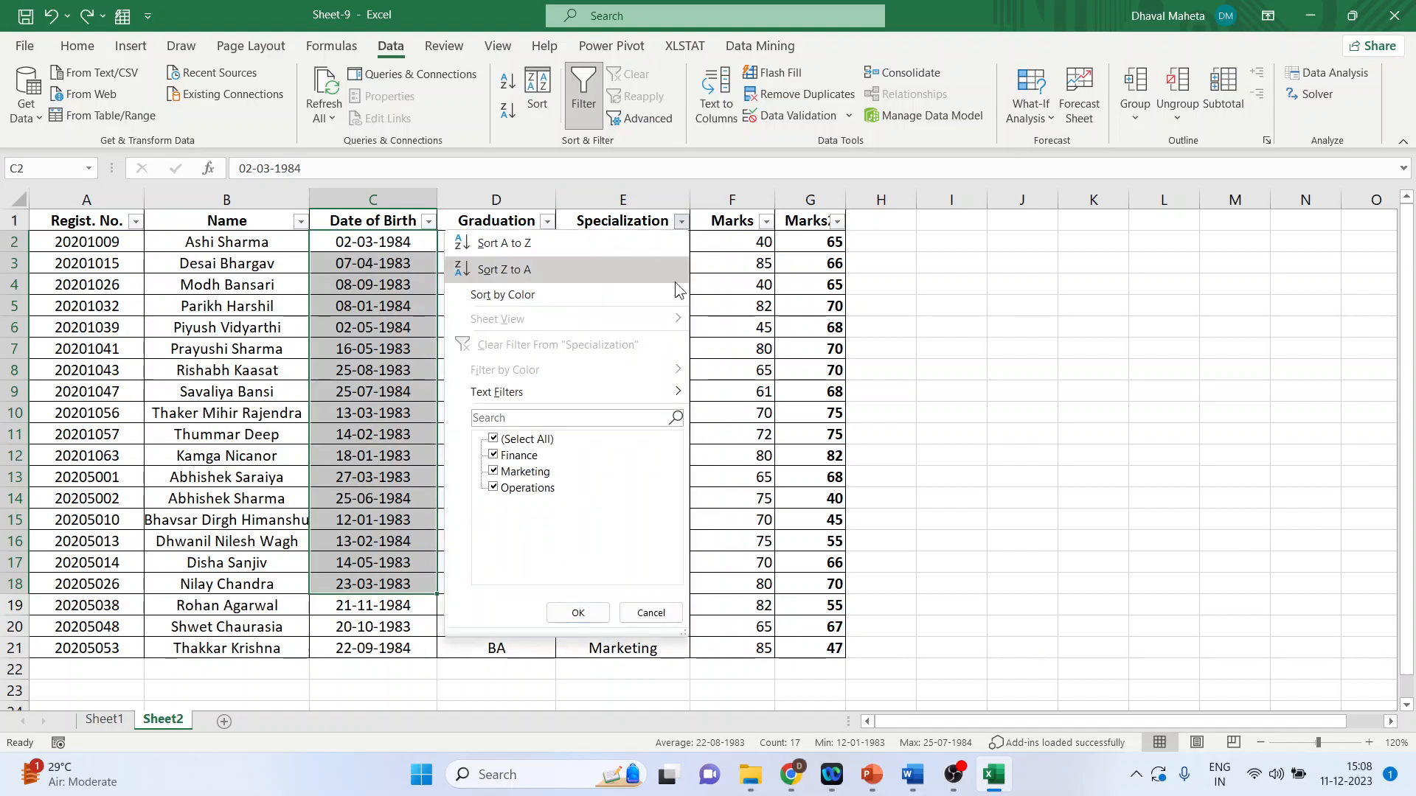
mouse_move(663, 397)
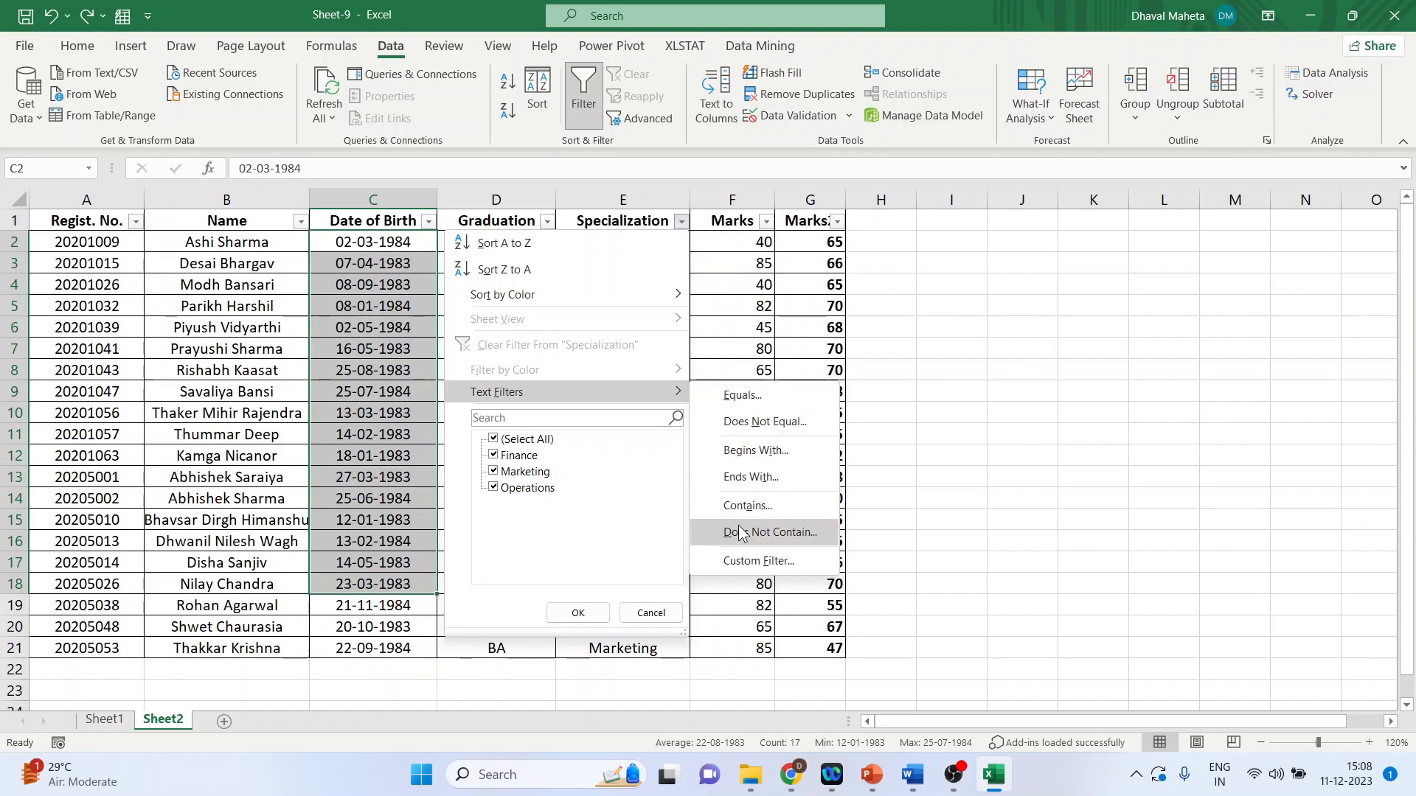
left_click(493, 439)
left_click(493, 455)
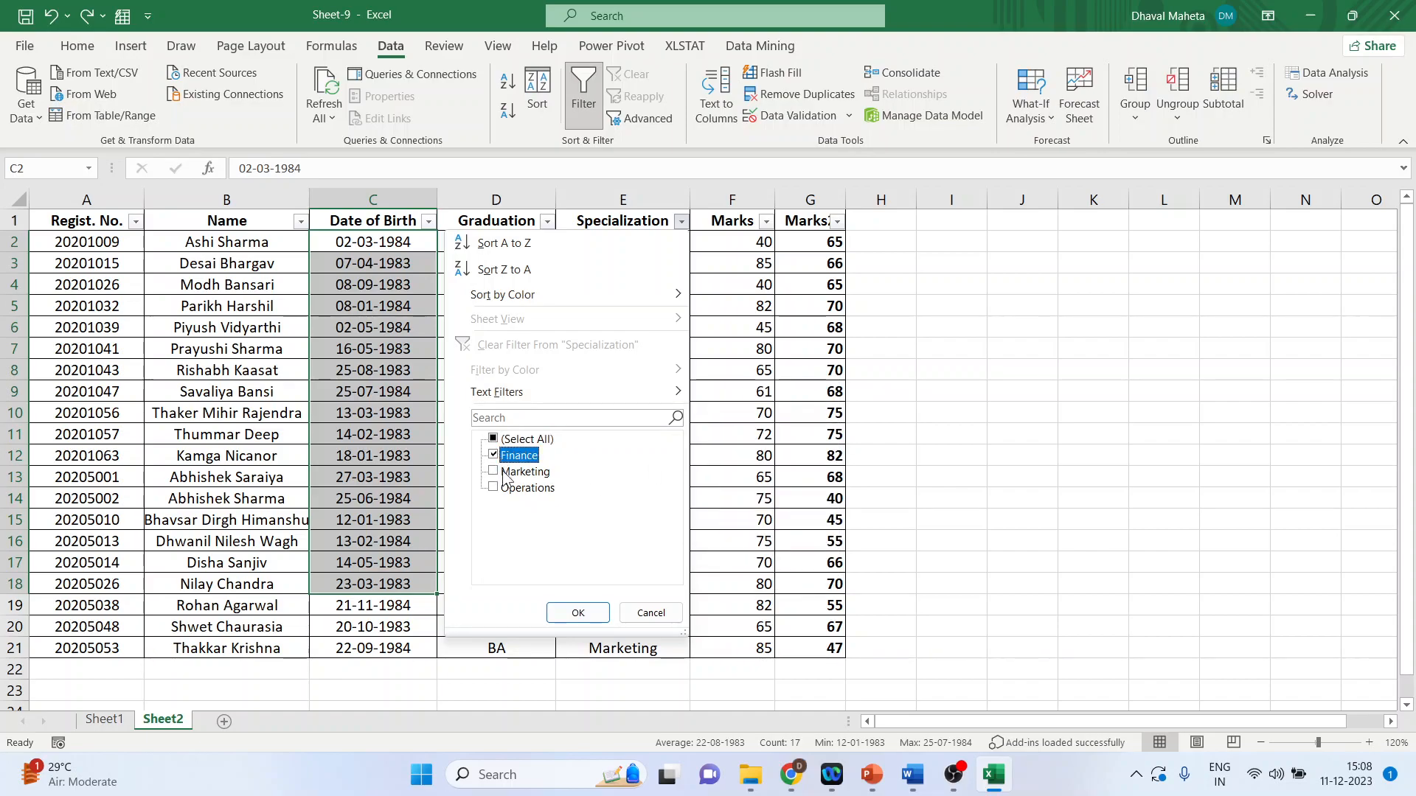
left_click(578, 613)
left_click(682, 221)
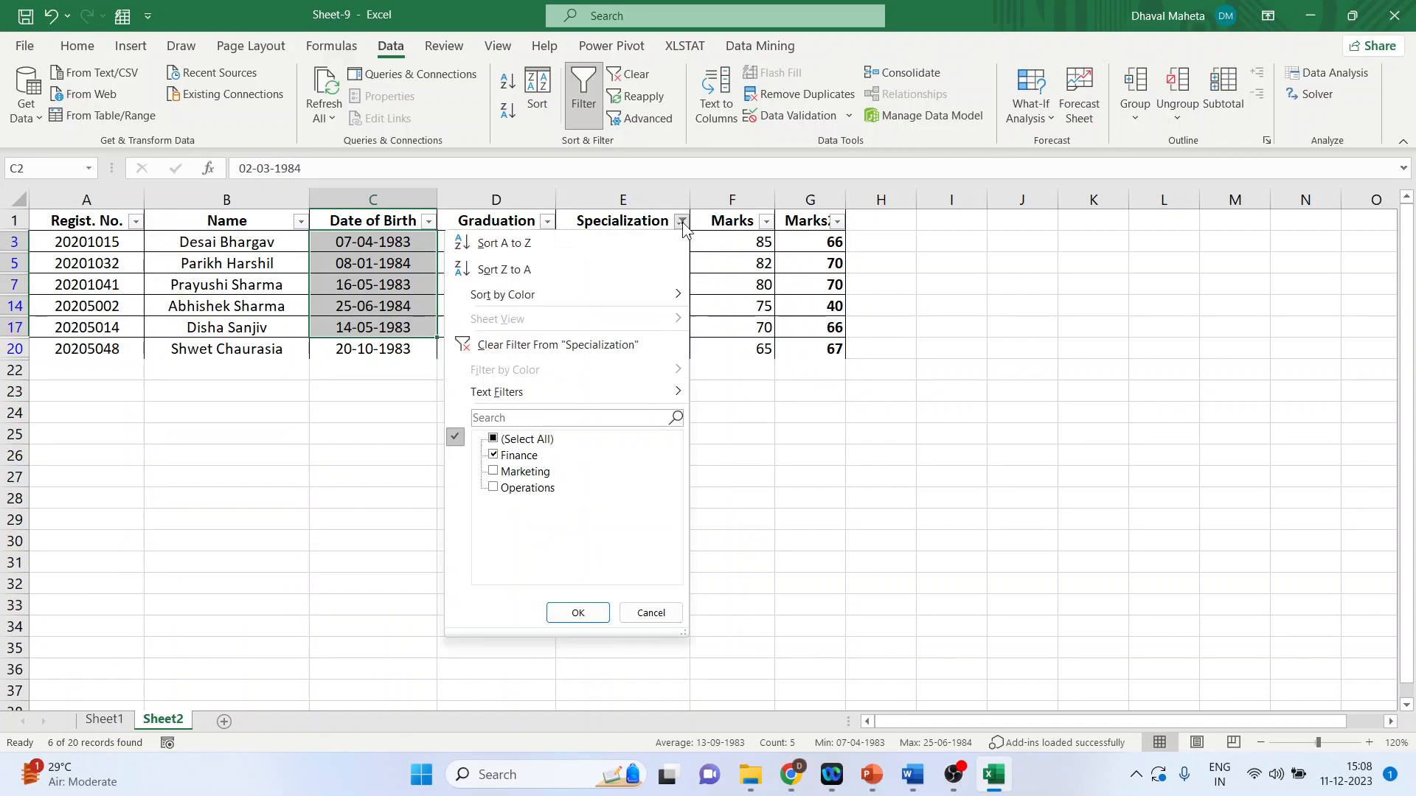
left_click(652, 612)
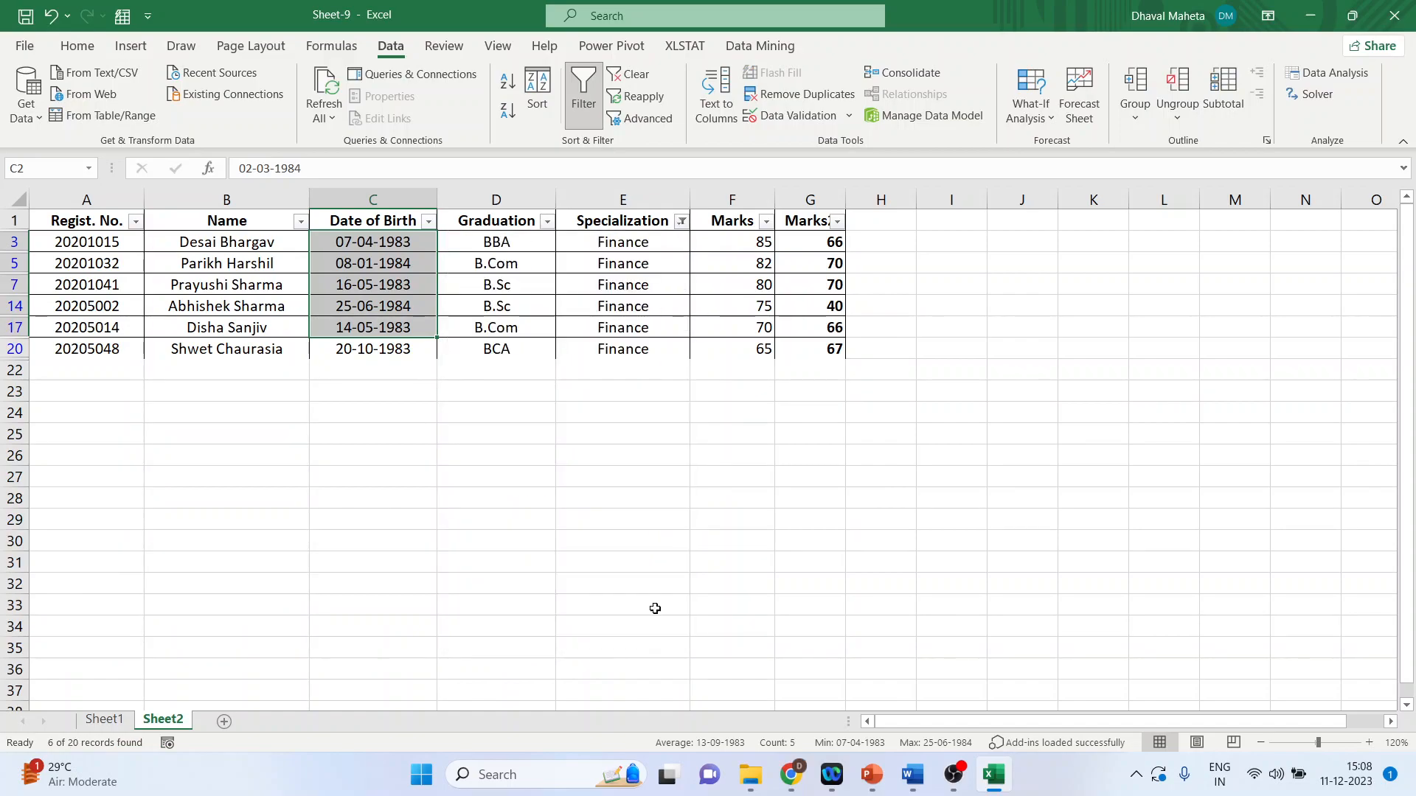
key("ctrl+z")
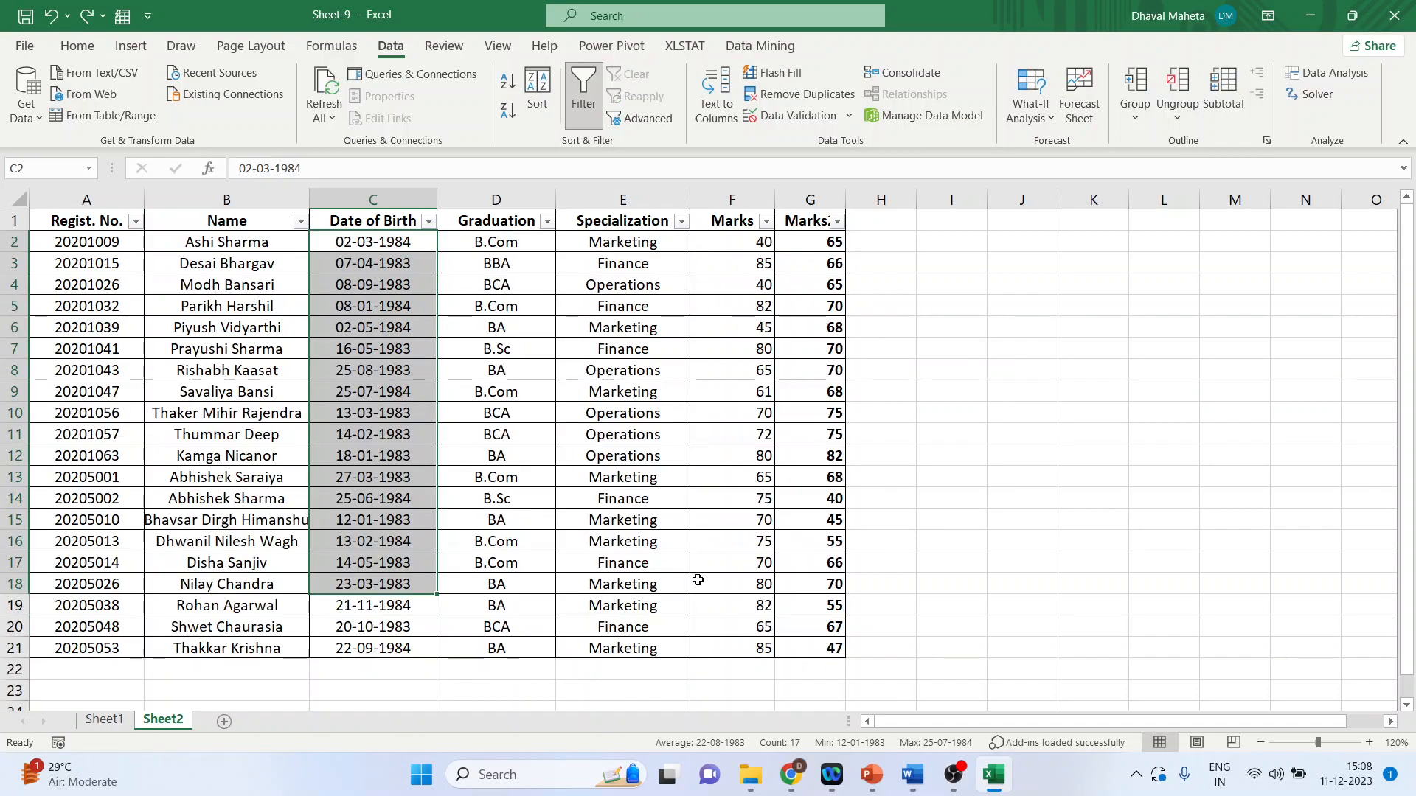
left_click(992, 497)
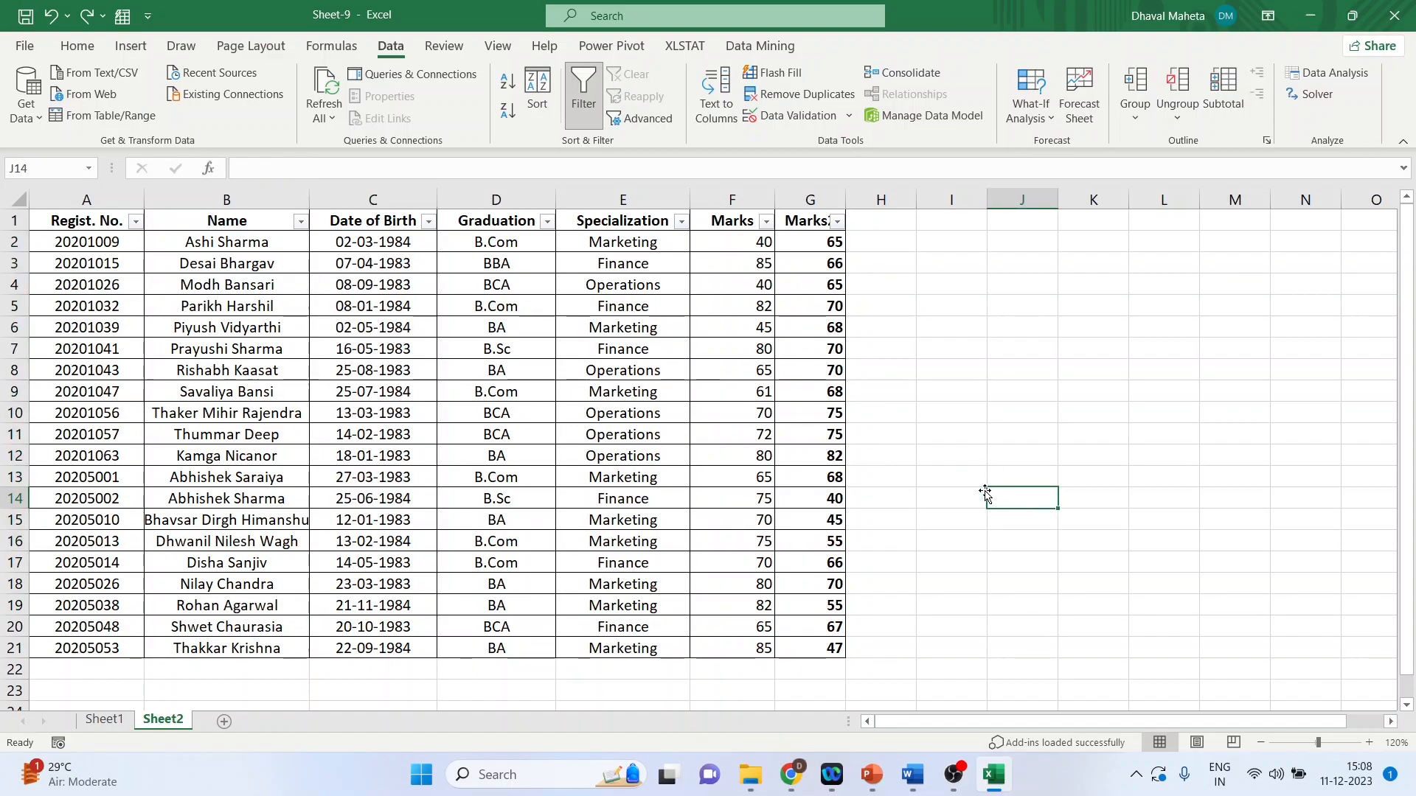
Step: Show only the rows whose Marks in column F are greater than 50, and clear the filter
left_click(765, 222)
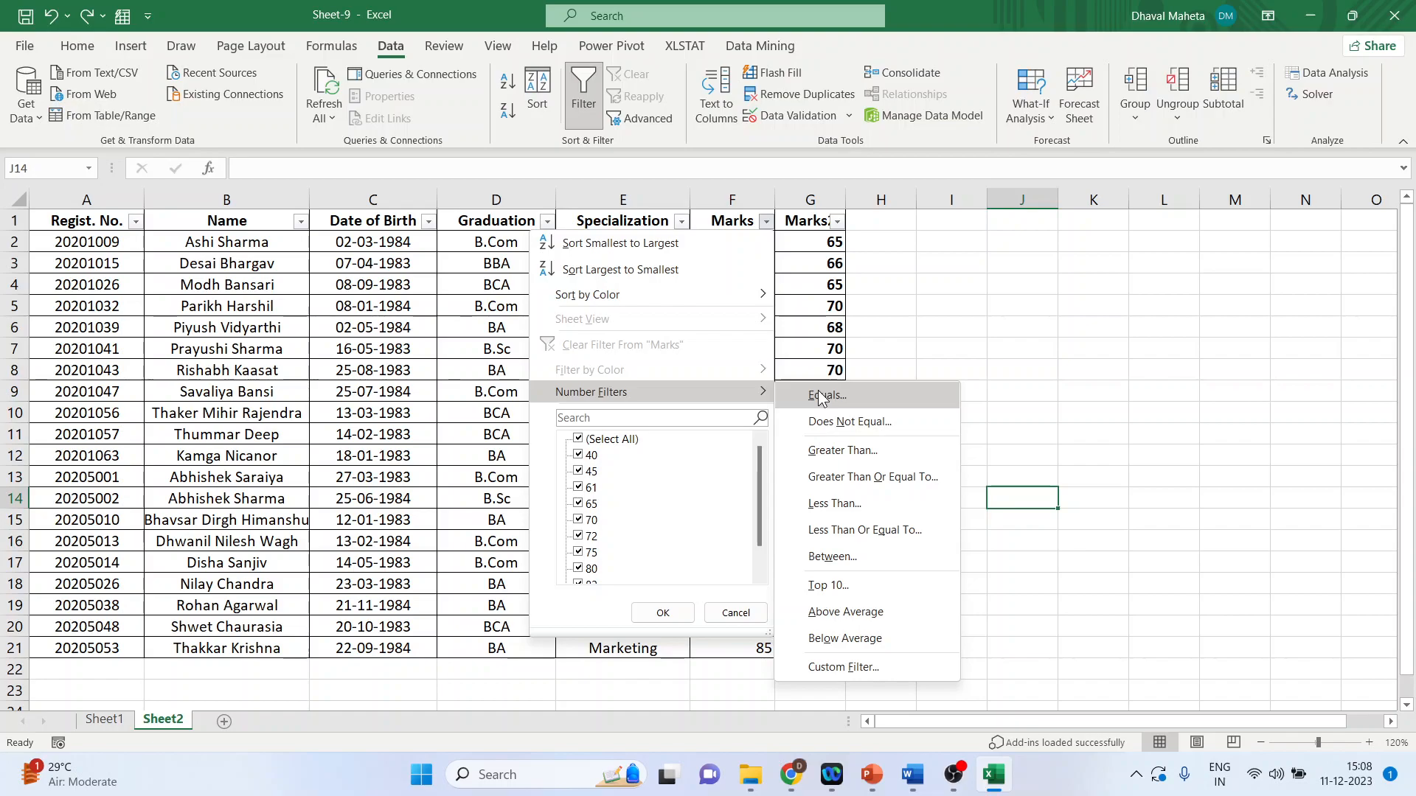
left_click(845, 451)
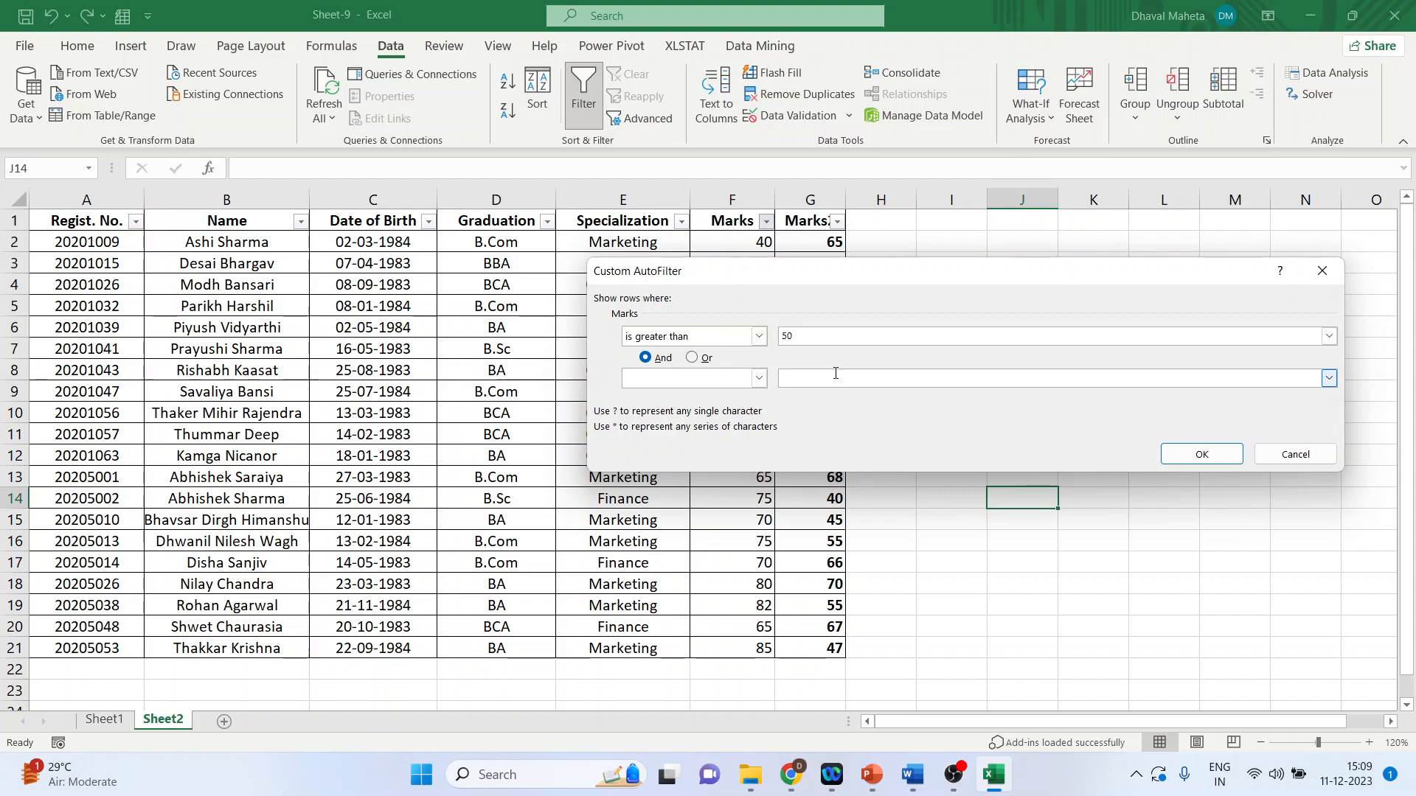
left_click(1213, 457)
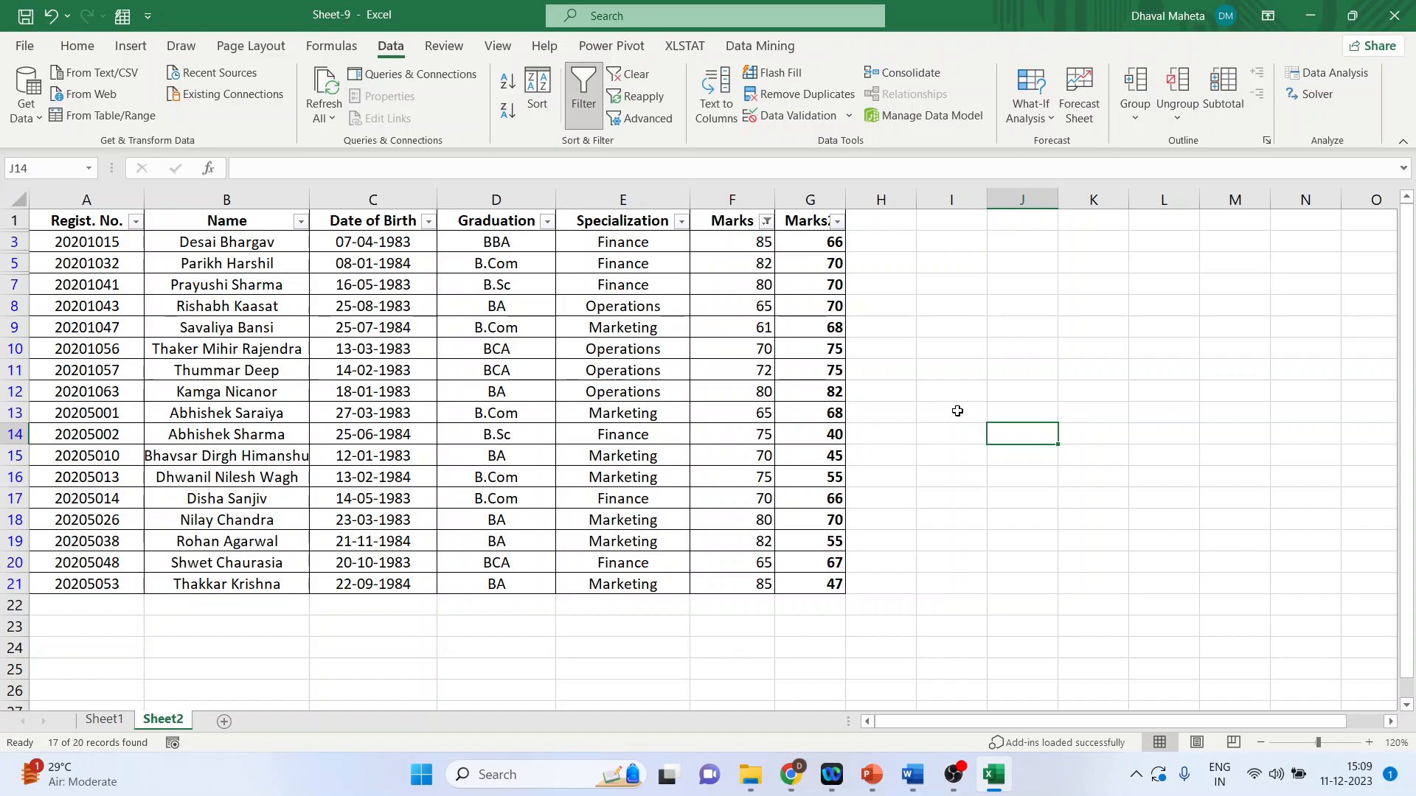
key("alt+a")
key("c")
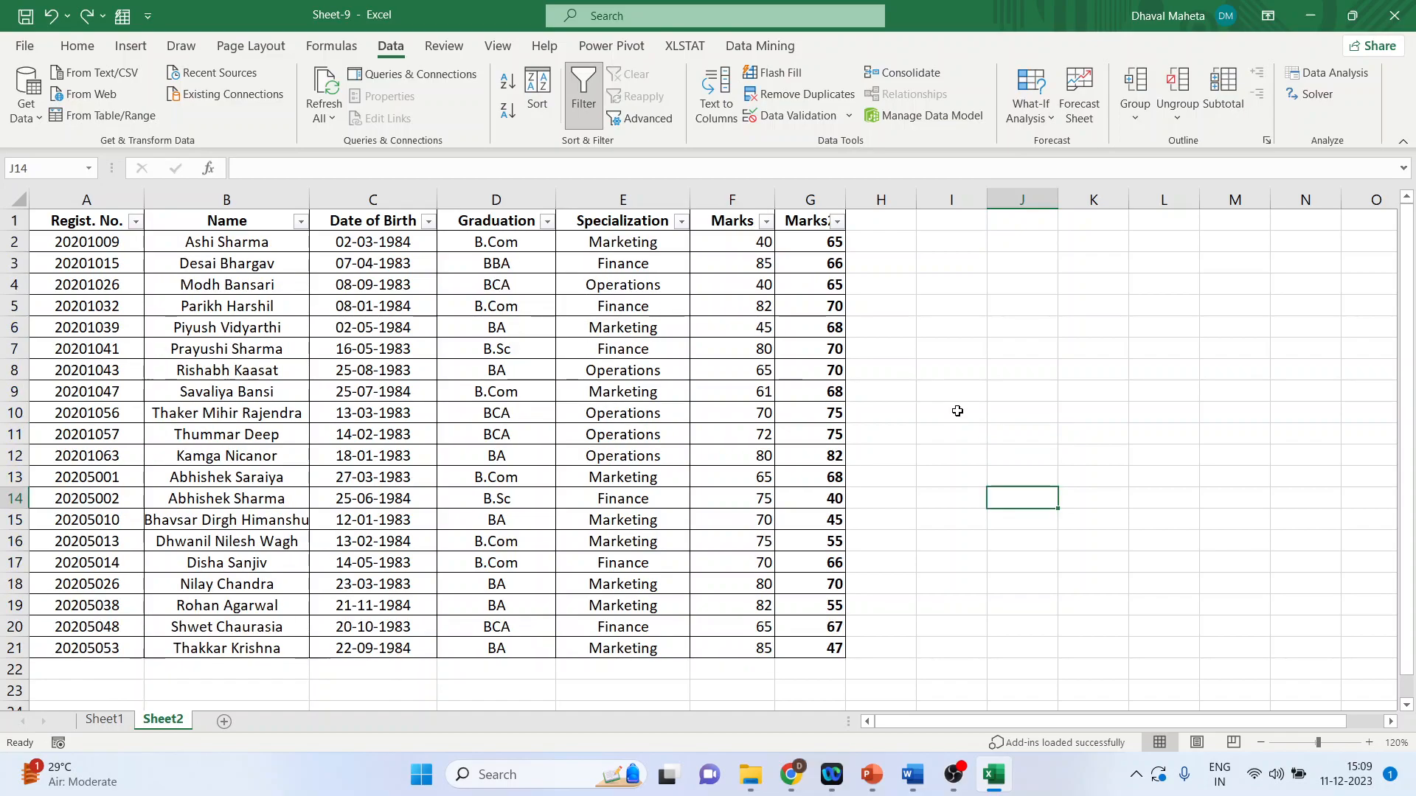
Step: Show only the rows whose Marks in column F are less than 40, and undo the filter
left_click(766, 221)
mouse_move(722, 398)
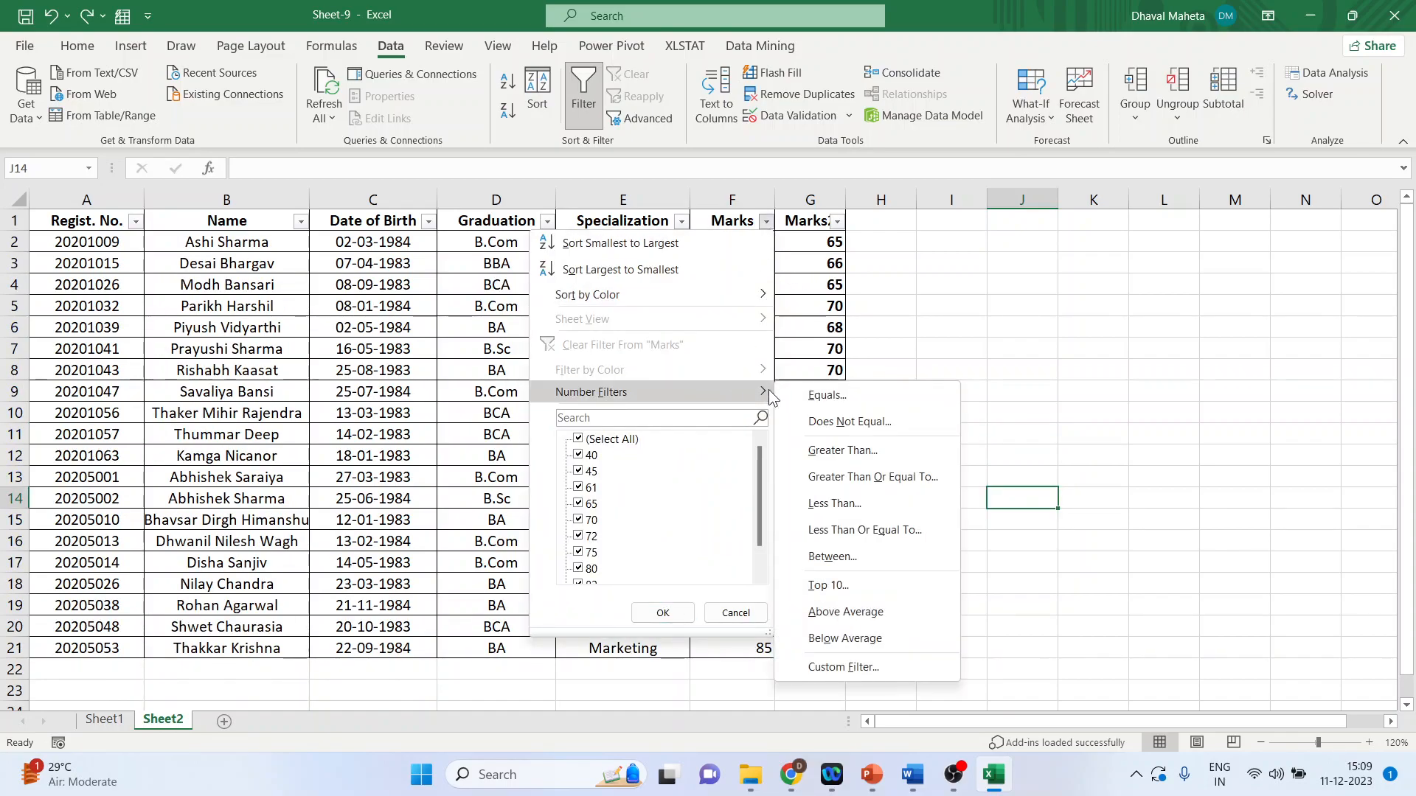
left_click(891, 498)
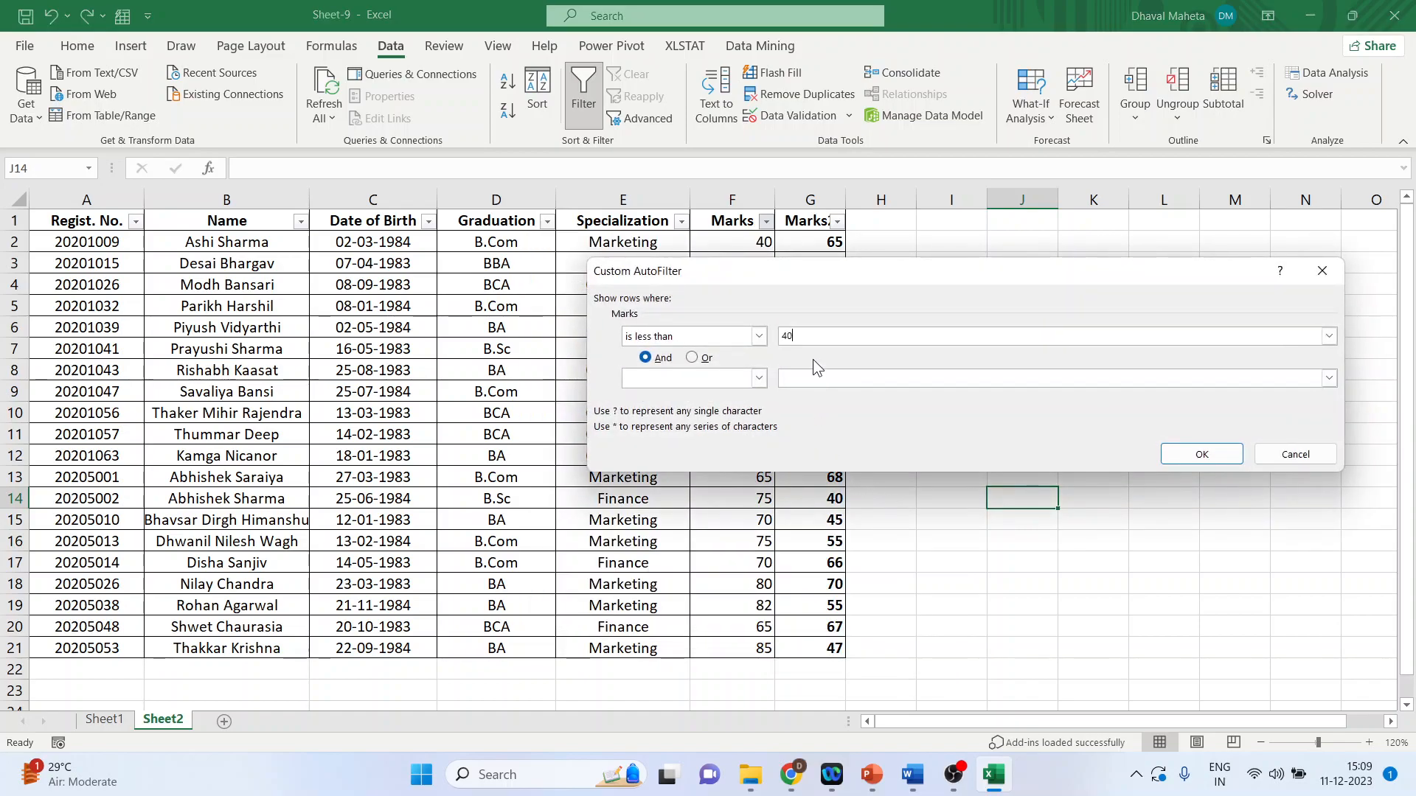
left_click(1202, 454)
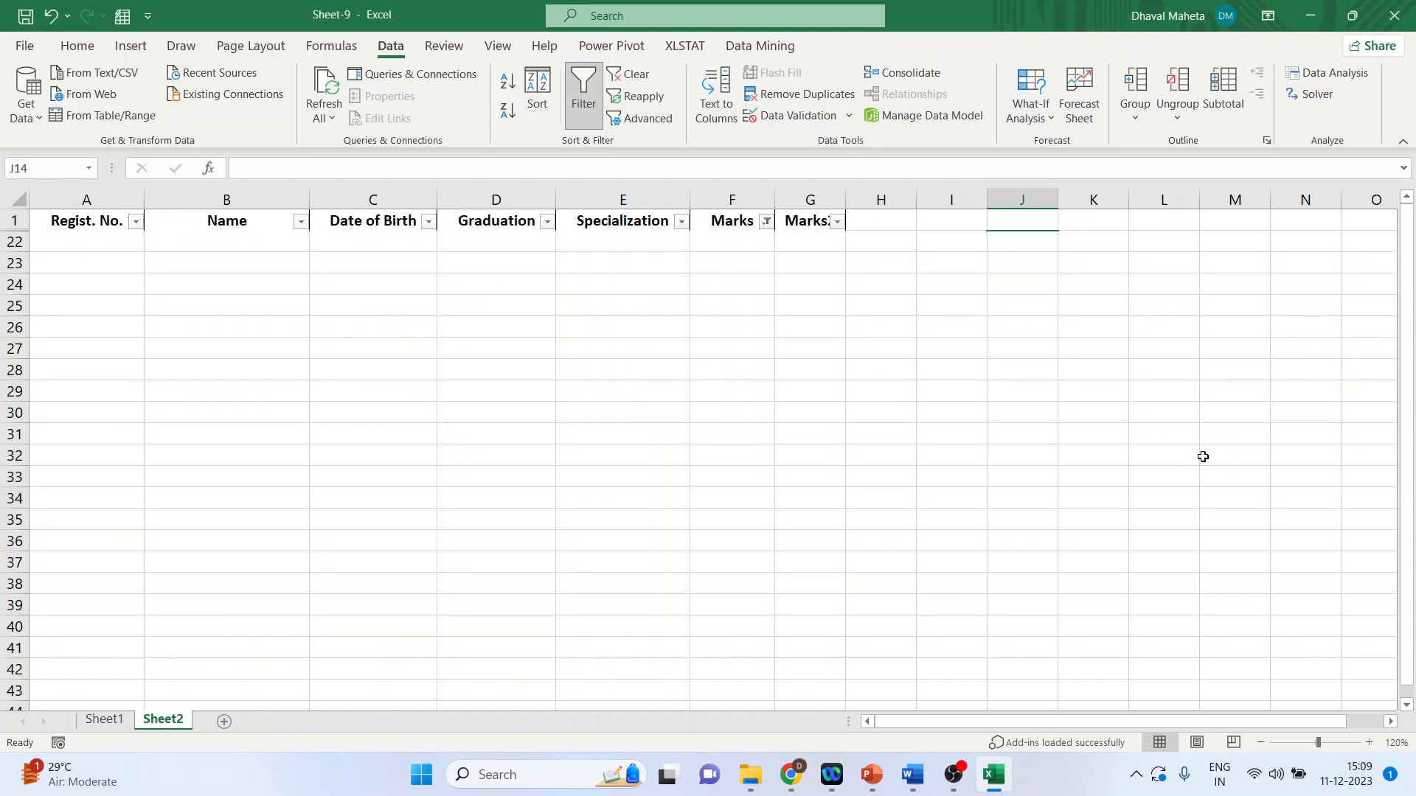
key("ctrl+z")
Step: Show only the rows whose Marks in column F are less than or equal to 40, and undo the filter
left_click(767, 221)
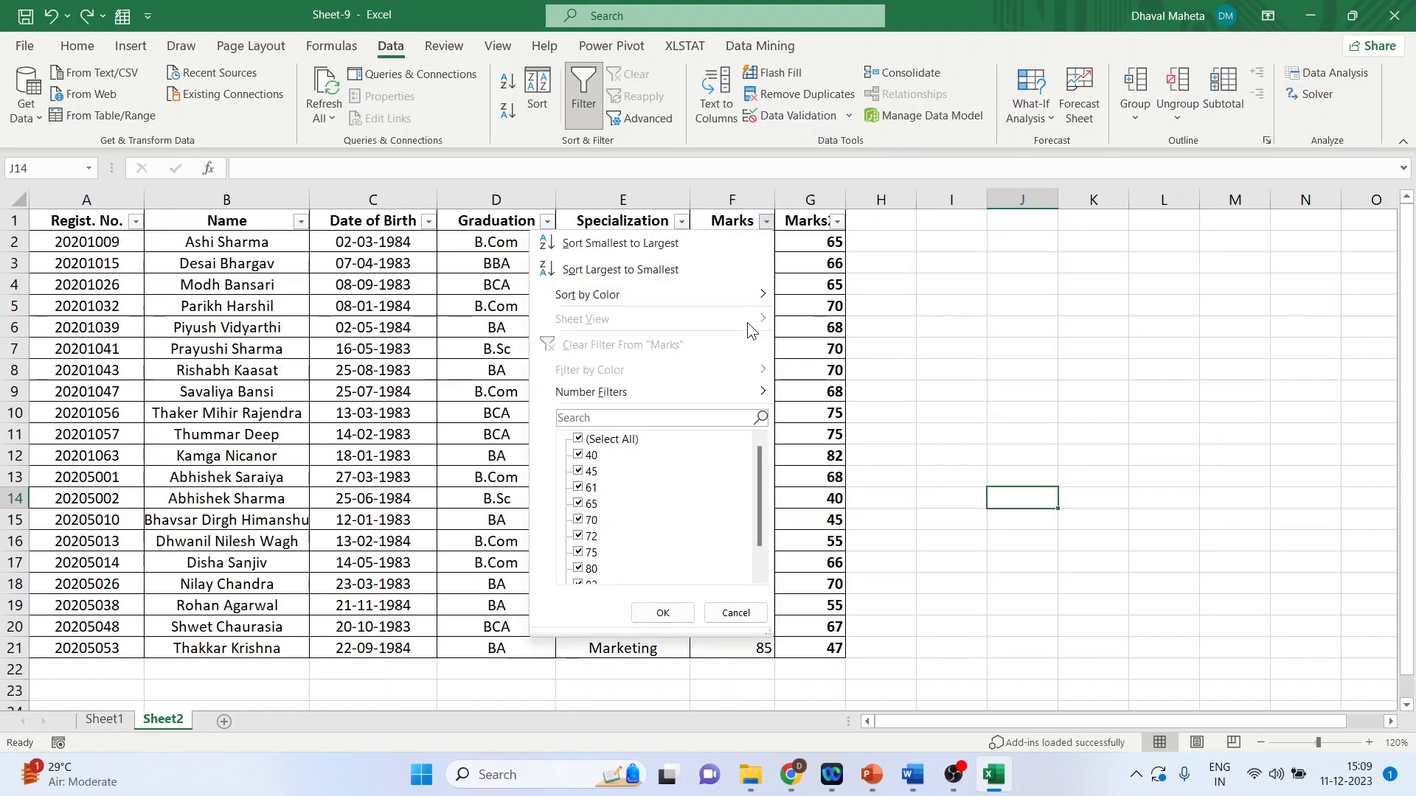
mouse_move(749, 391)
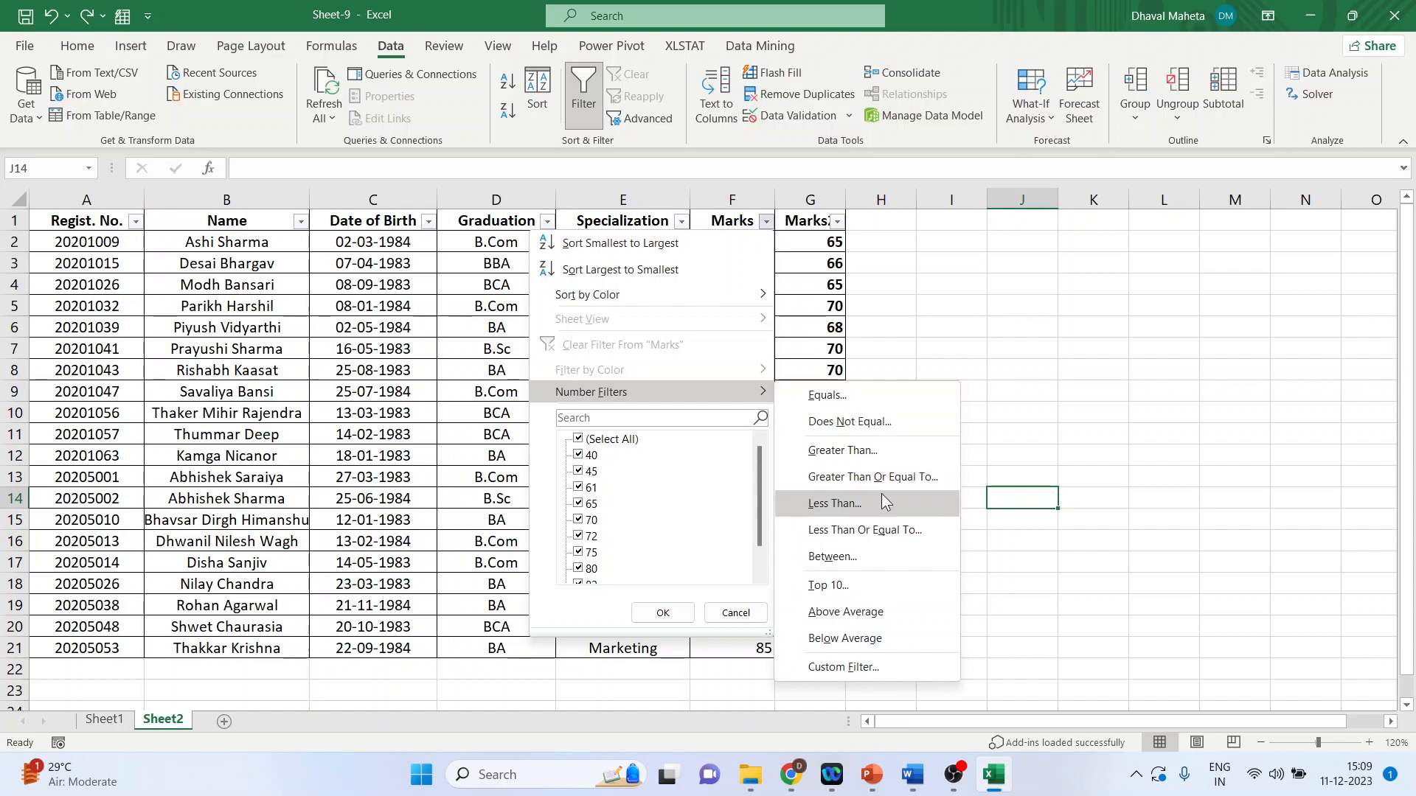
left_click(885, 529)
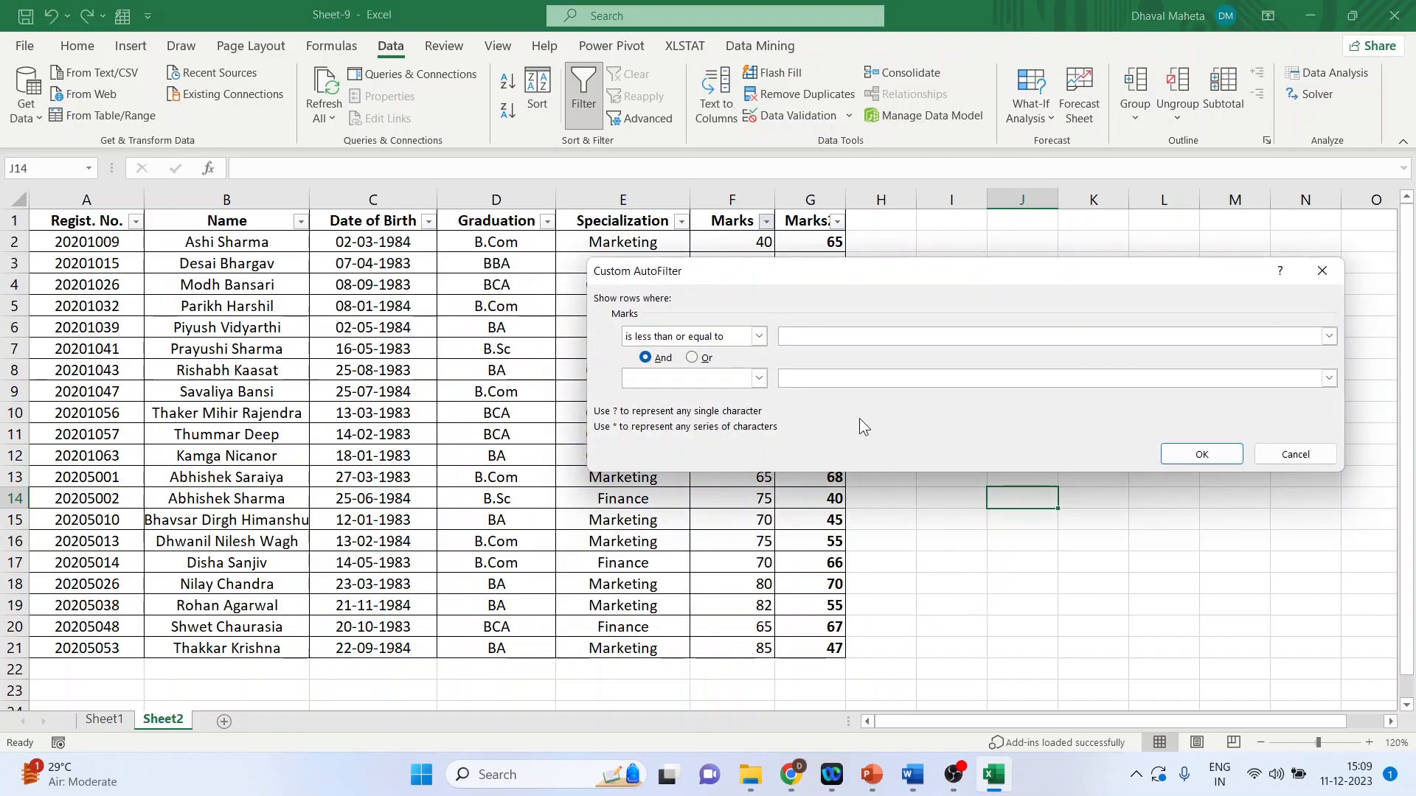
type("40")
left_click(1211, 458)
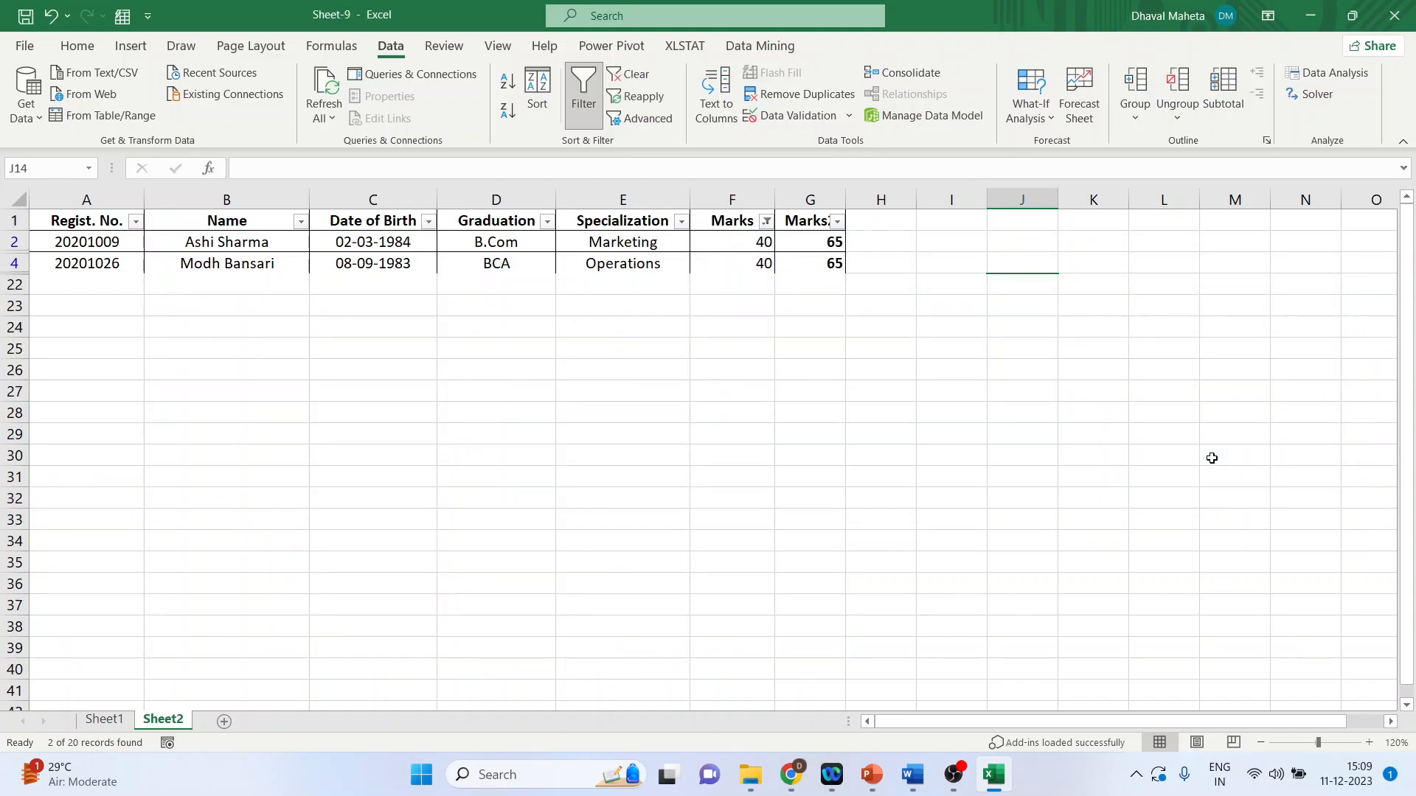
left_click(764, 217)
left_click(987, 478)
key("ctrl+z")
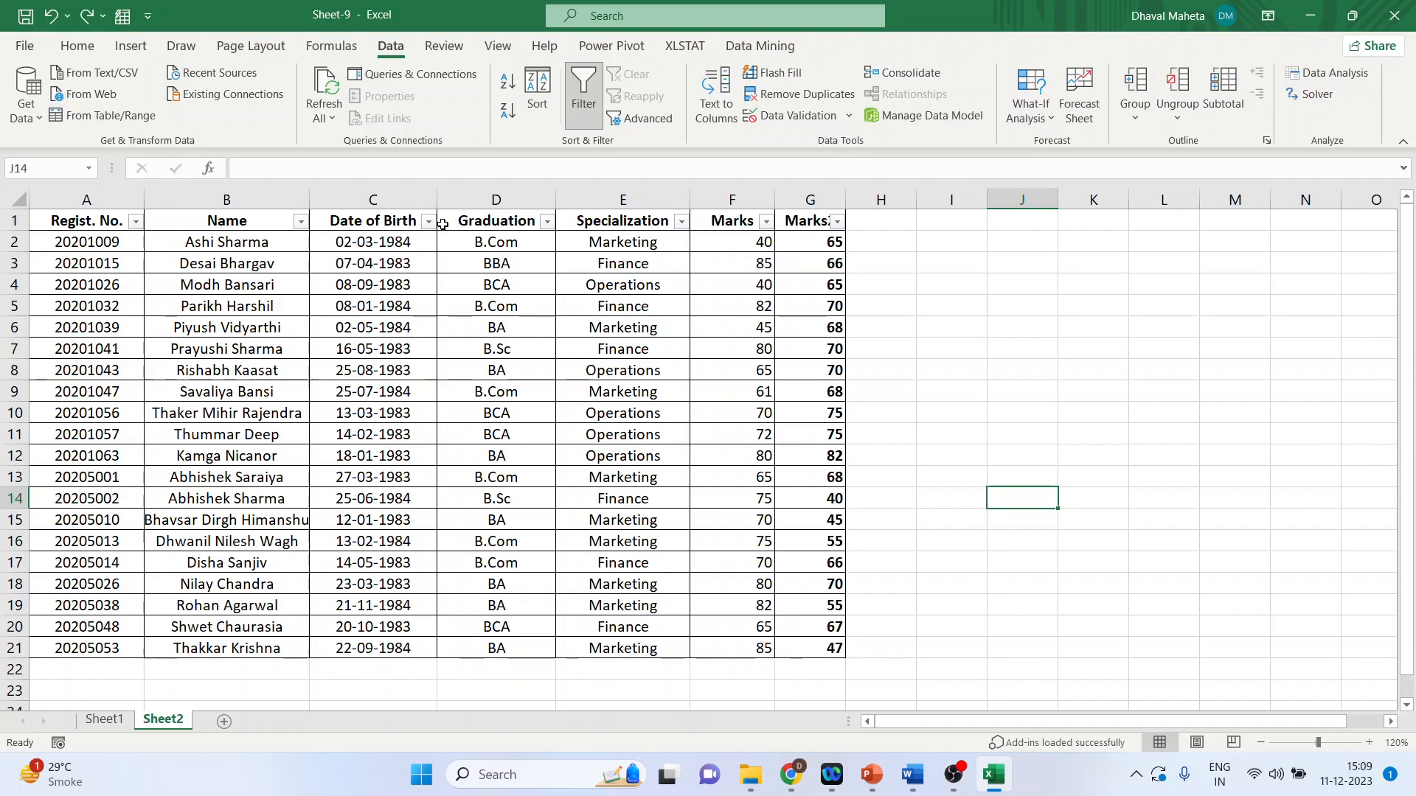
Step: Show only the rows whose Graduation is BBA, and undo both the filter and the header filter arrows
left_click(469, 200)
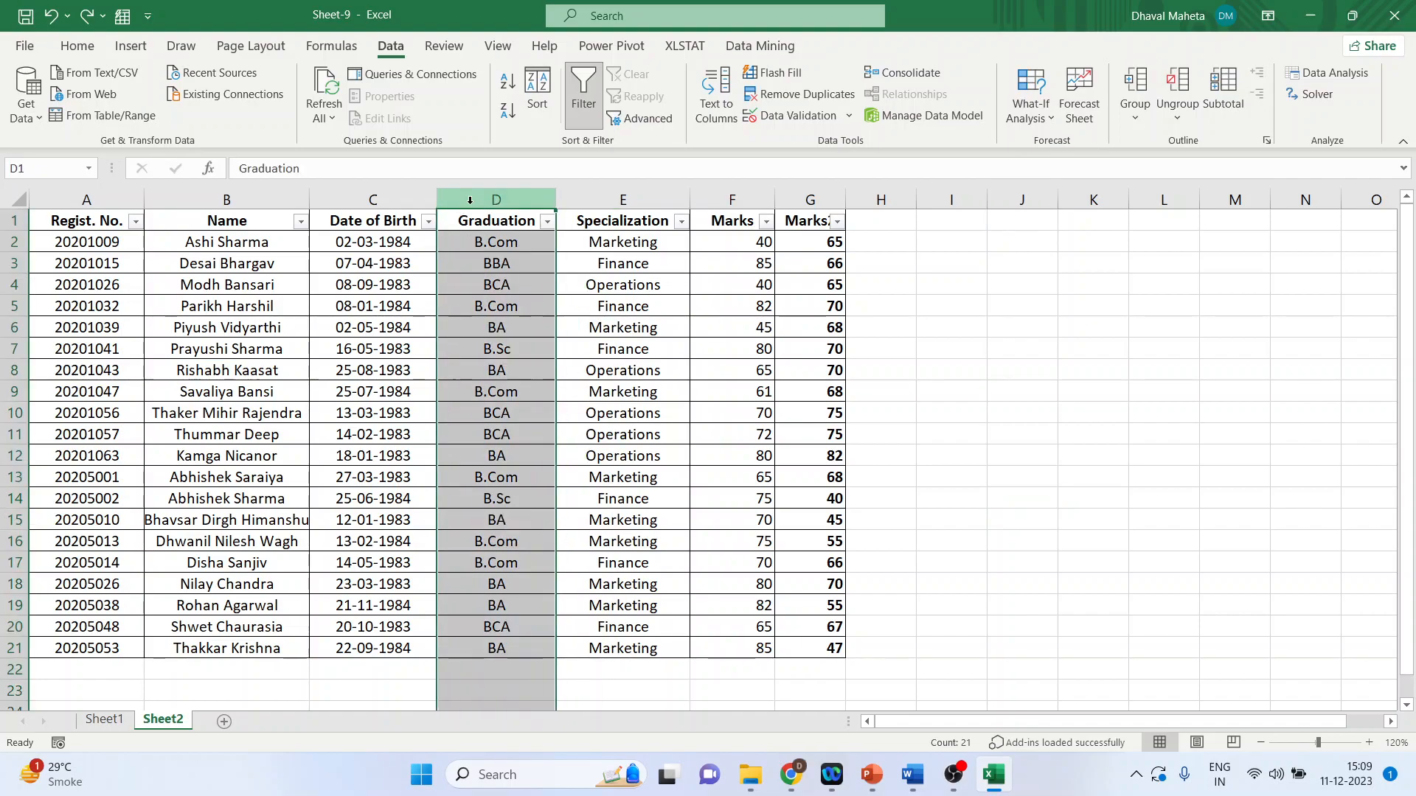
left_click(603, 192)
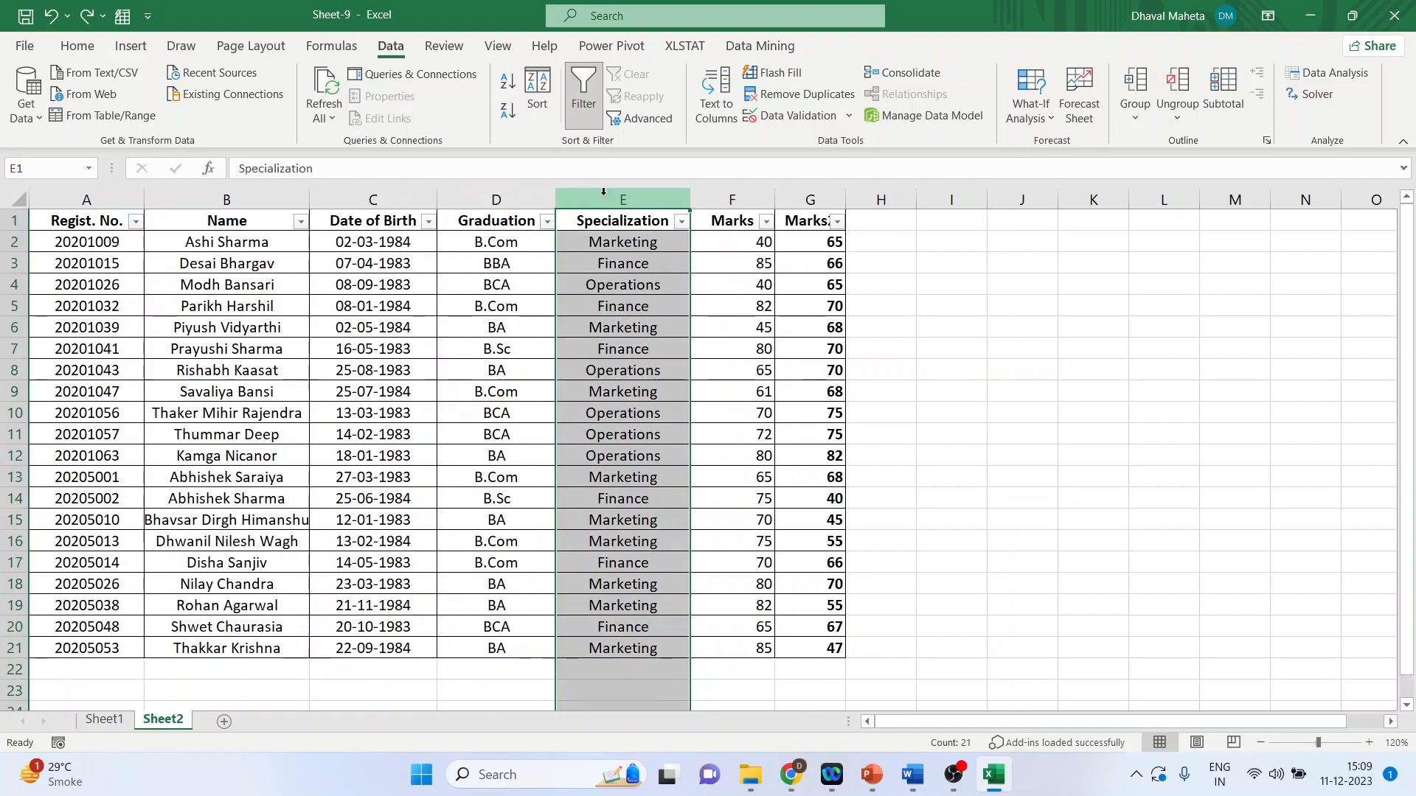
left_click(724, 198)
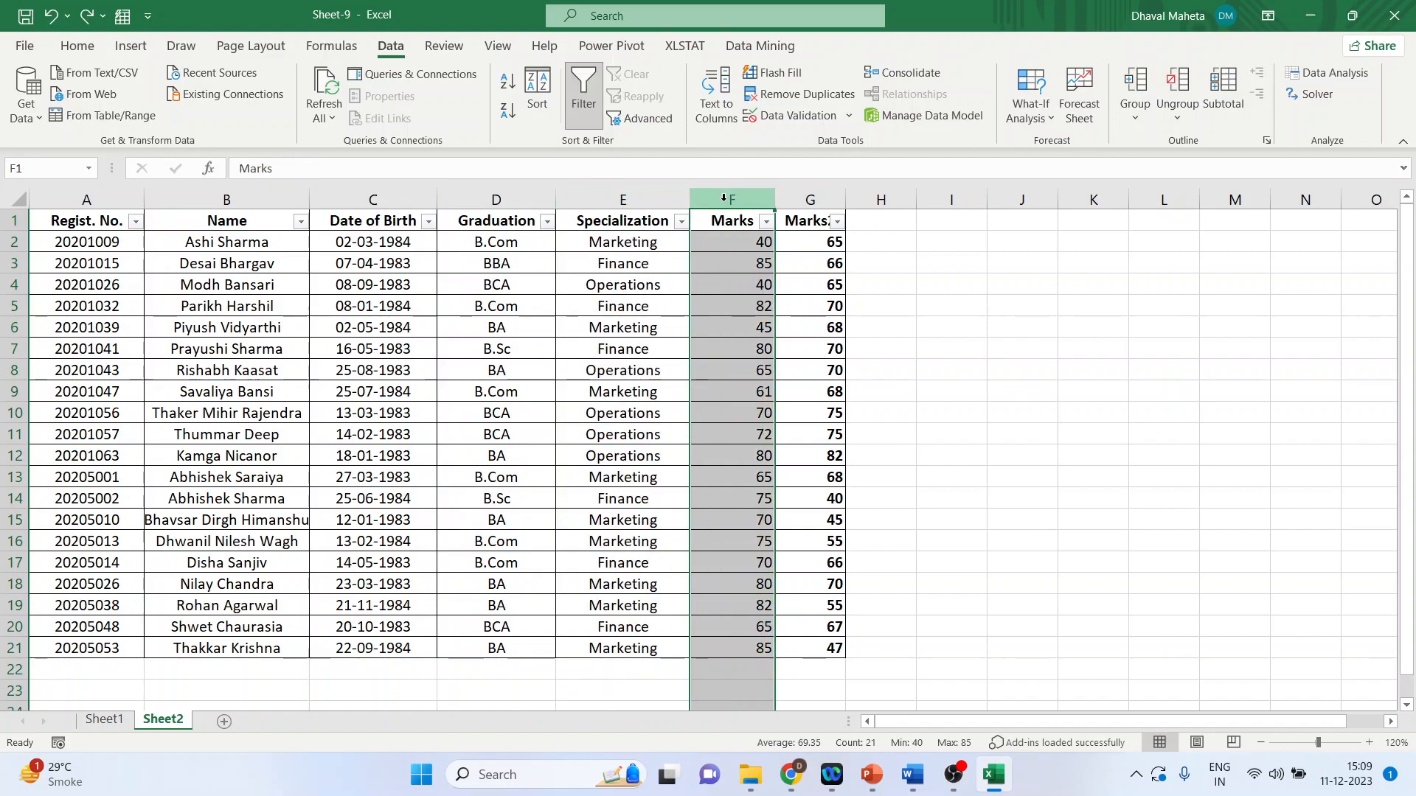
left_click(547, 222)
left_click(359, 439)
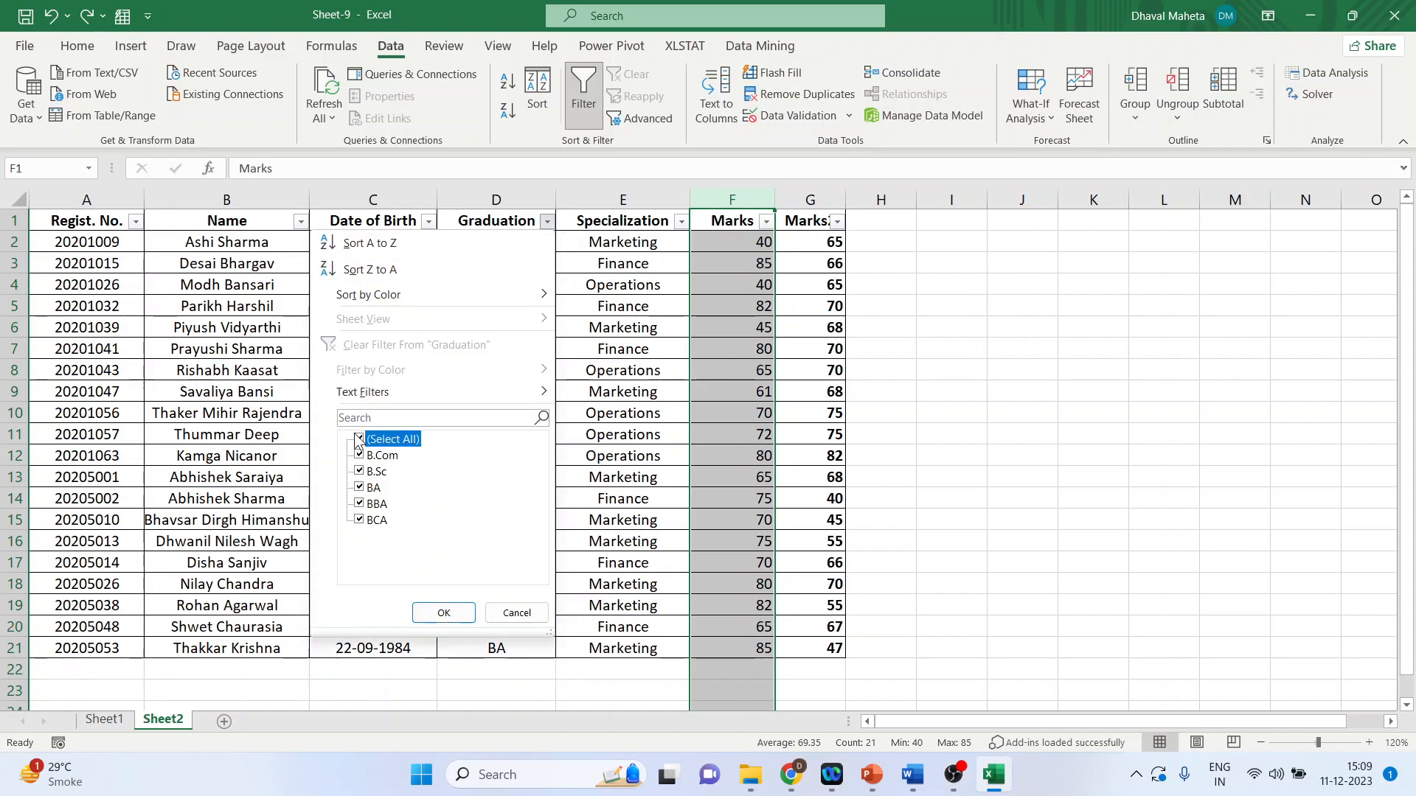
left_click(360, 505)
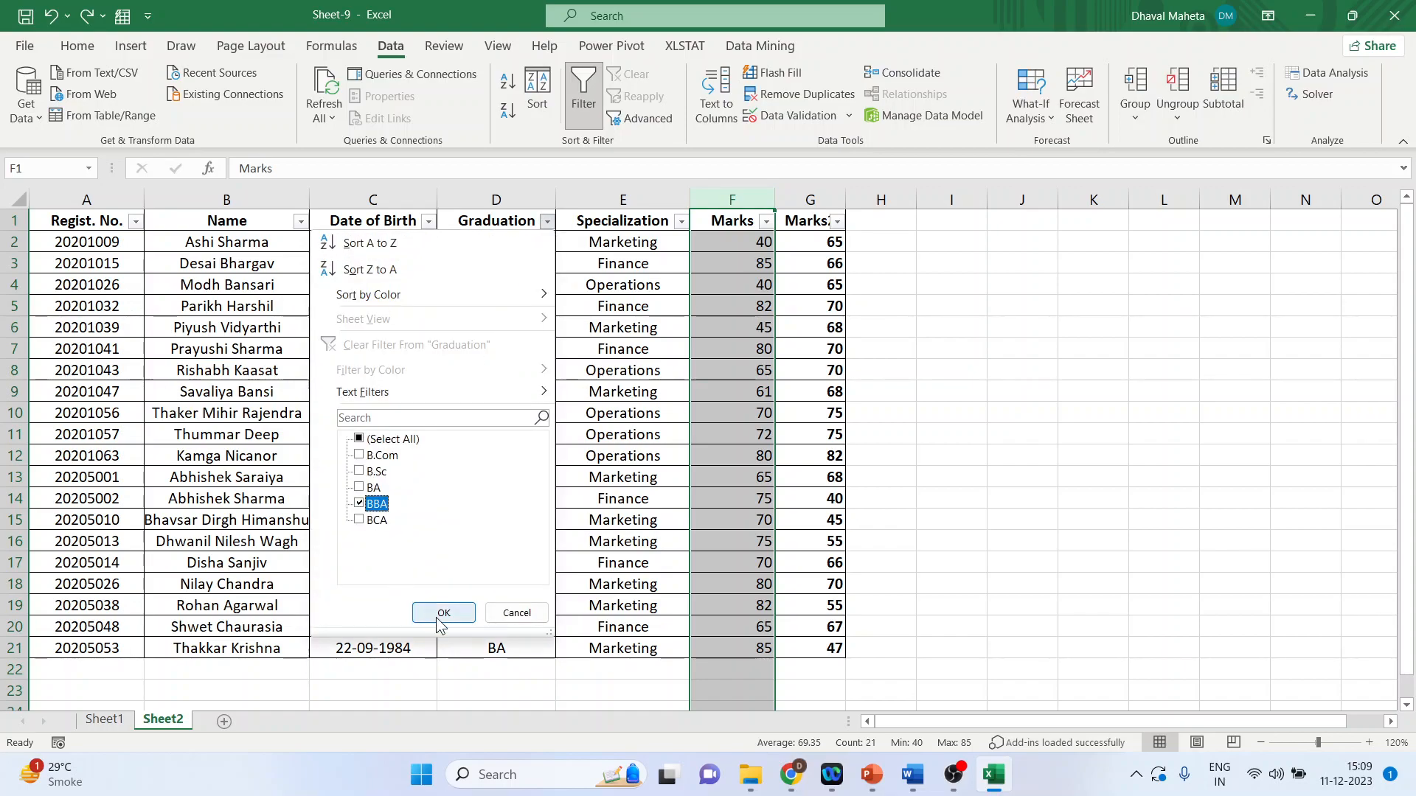
left_click(444, 614)
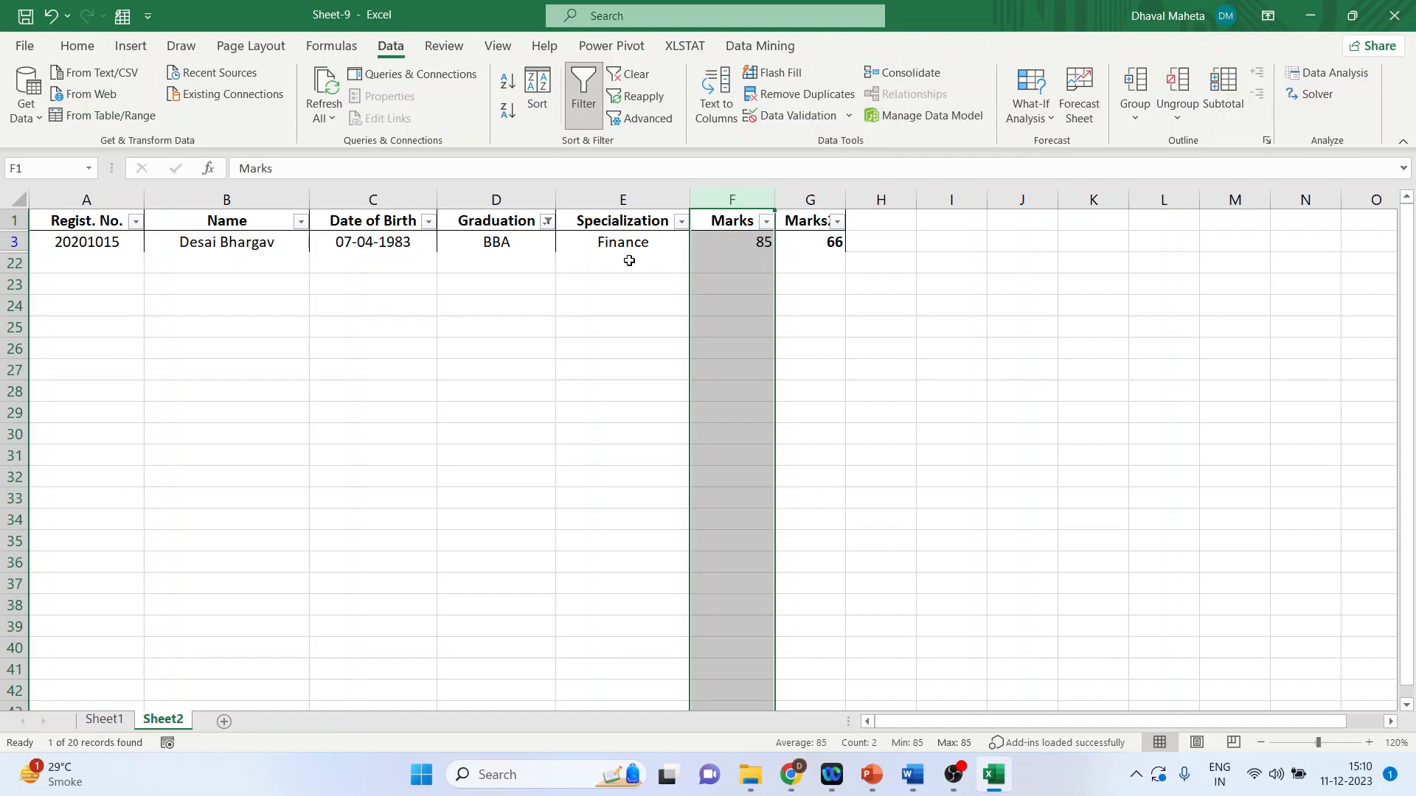
key("ctrl+z")
key("ctrl+z")
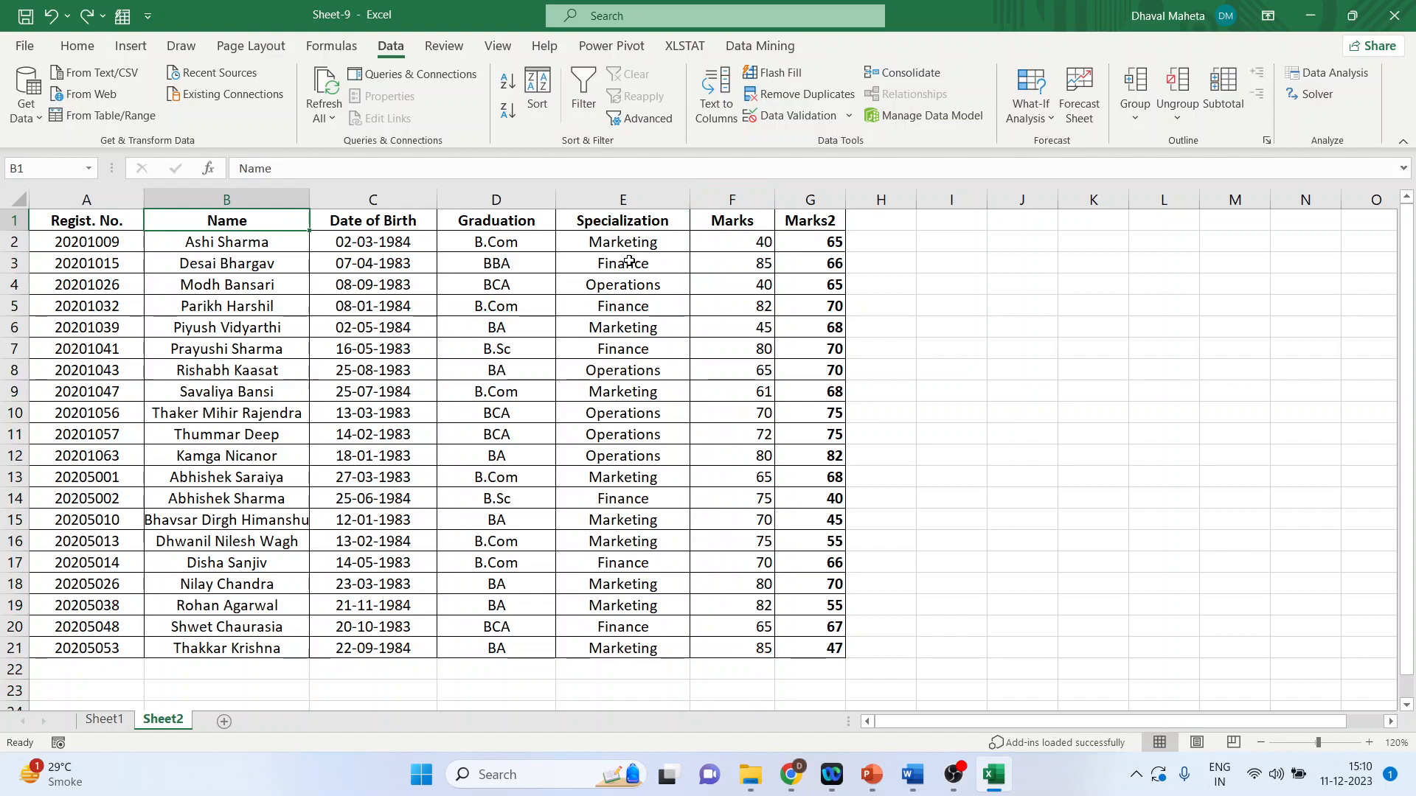
Step: Turn filtering back on for the student table and show only the rows whose Graduation is B.Com
left_click(525, 225)
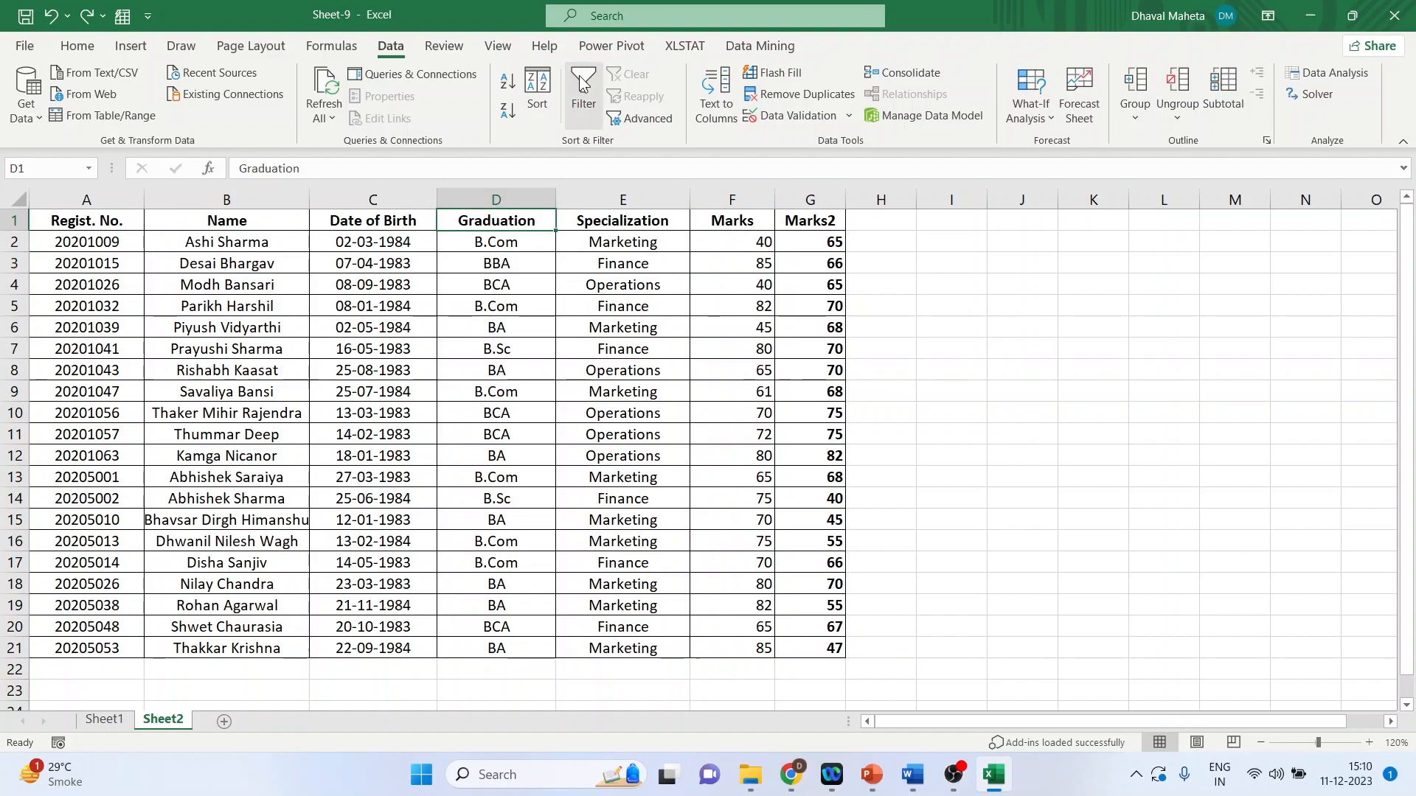
left_click(582, 84)
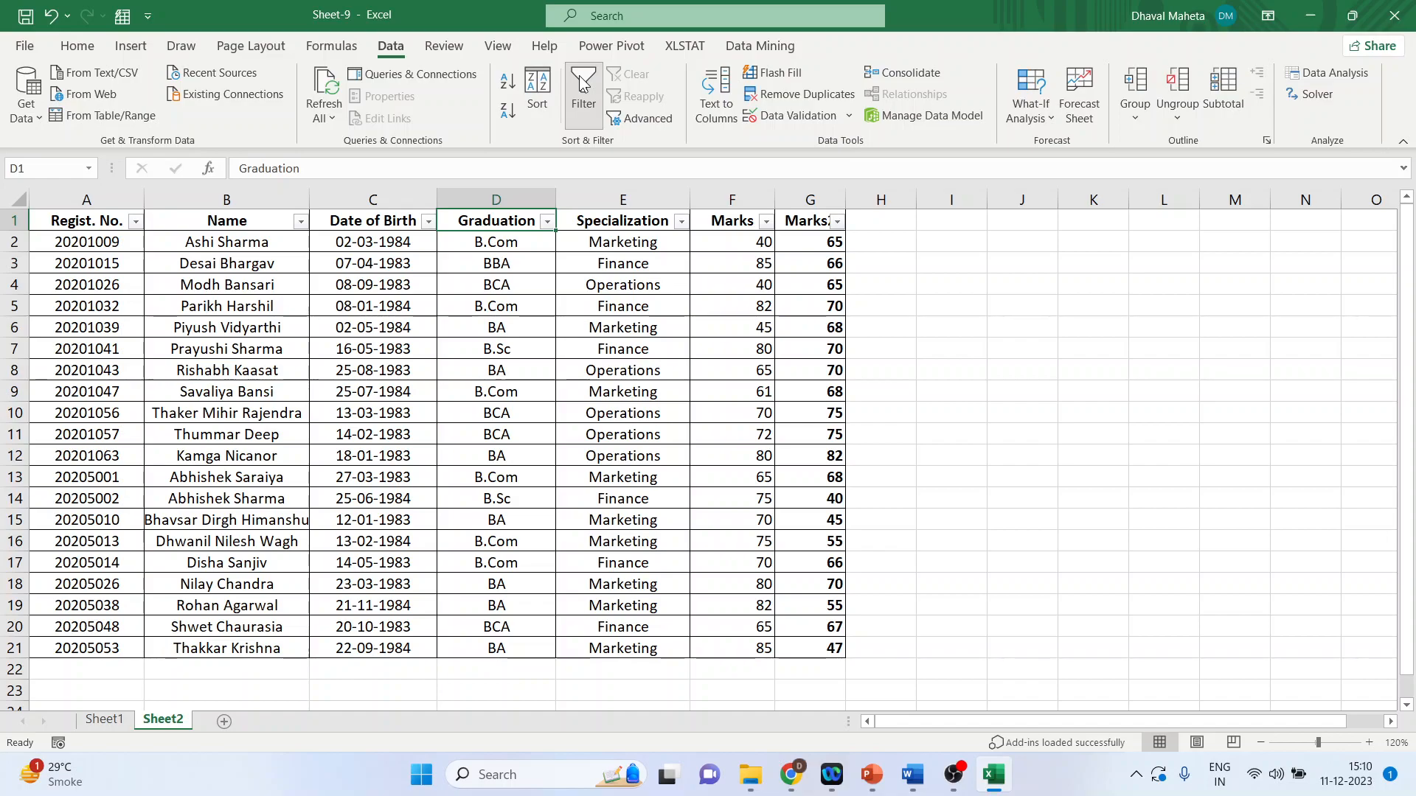
left_click(547, 223)
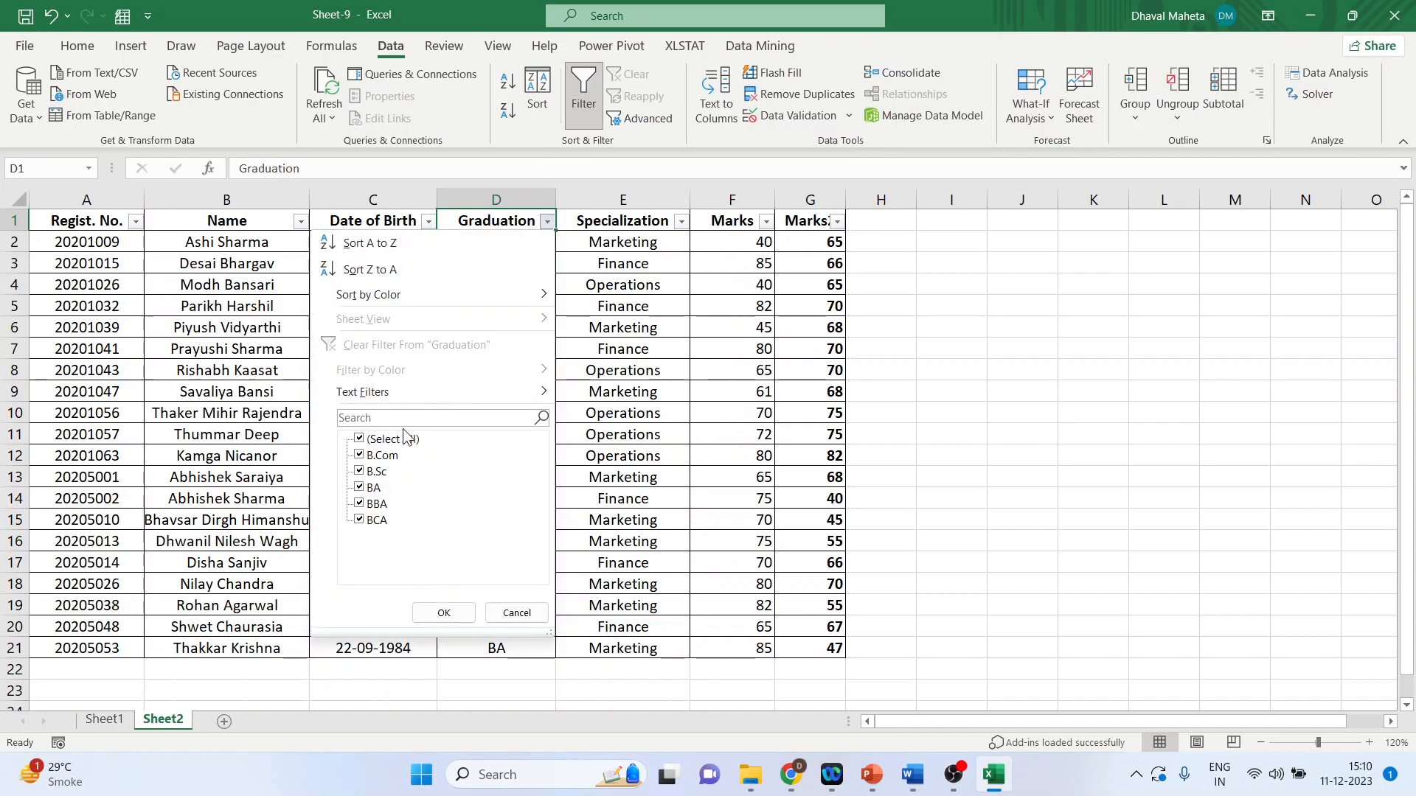
left_click(359, 439)
left_click(359, 455)
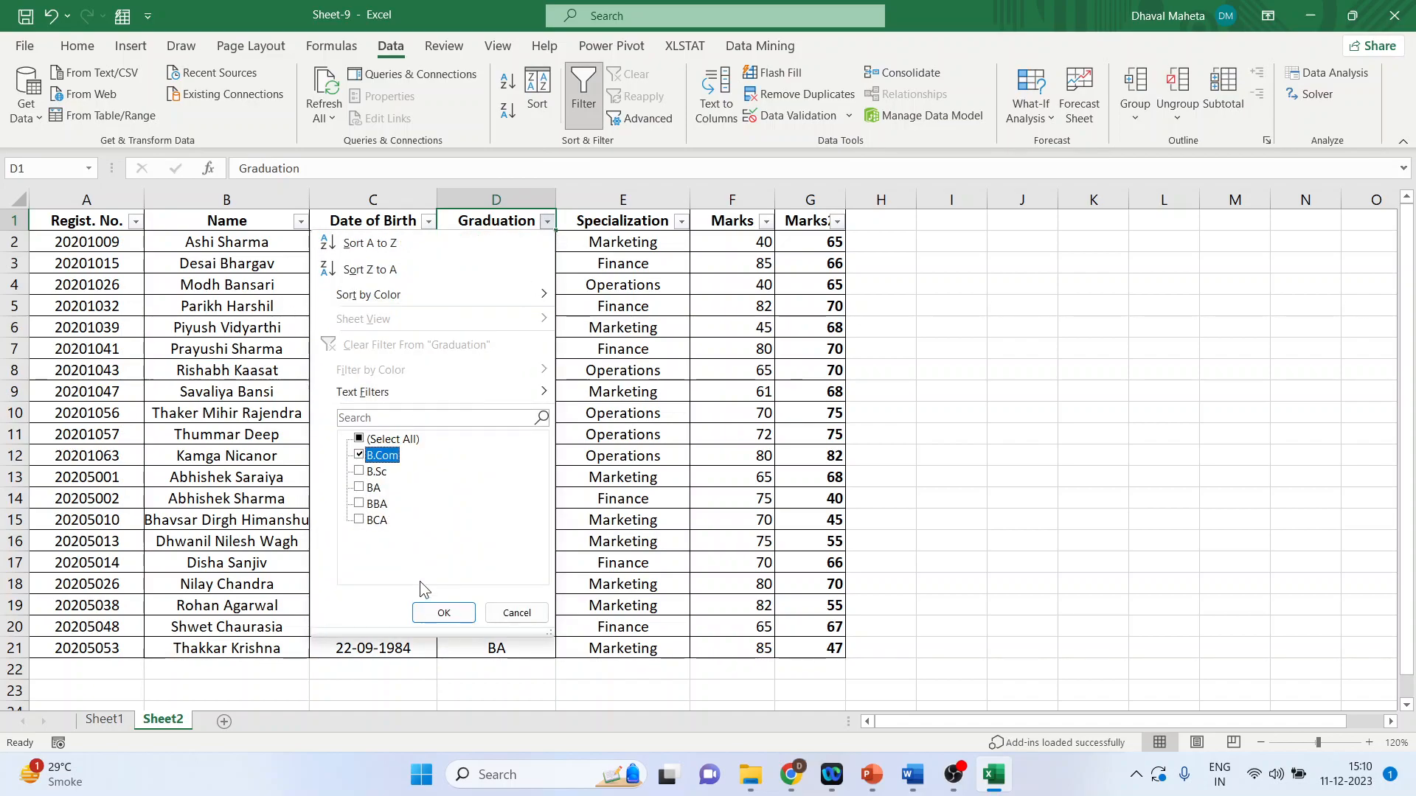
left_click(442, 614)
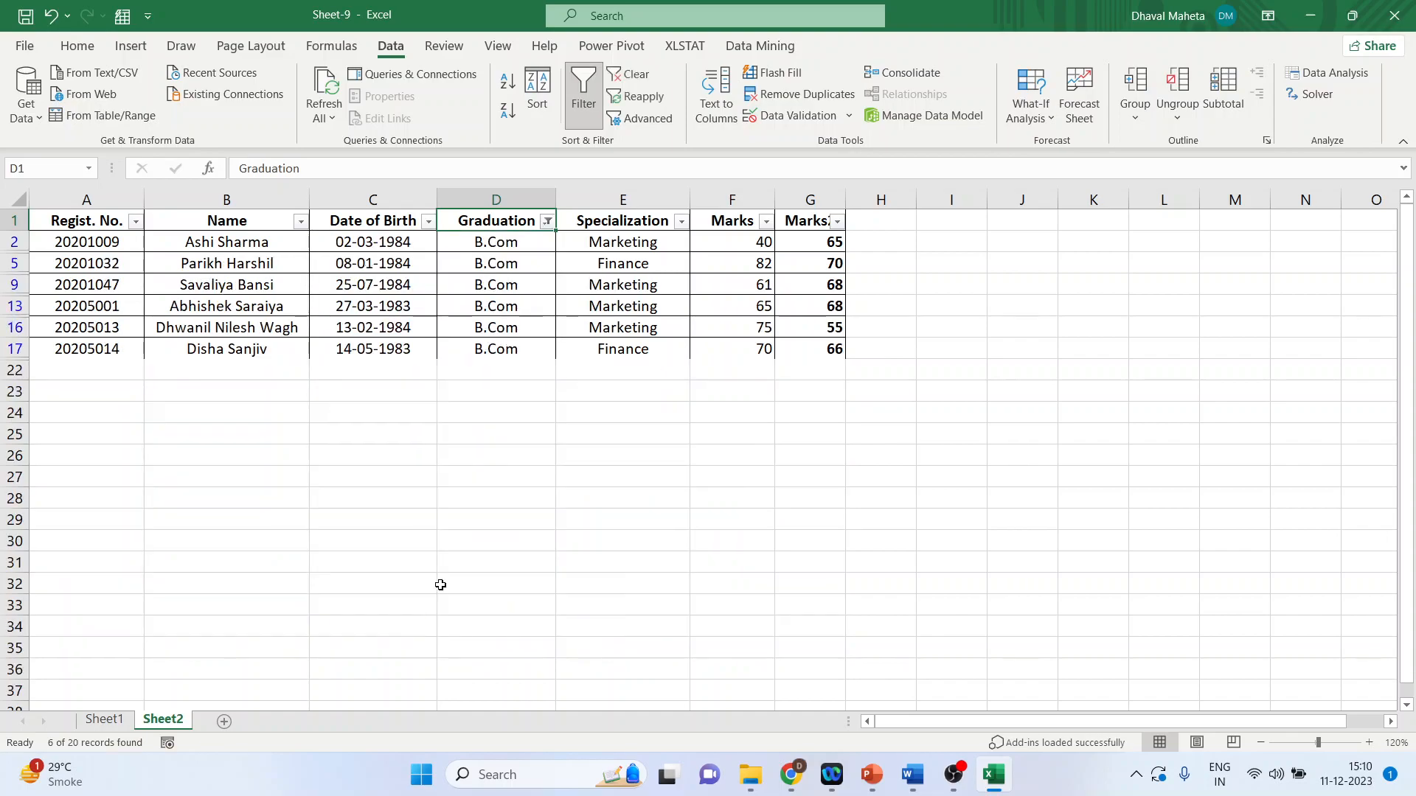
Step: Narrow the B.Com rows to those whose Specialization is Marketing
left_click(680, 222)
left_click(493, 441)
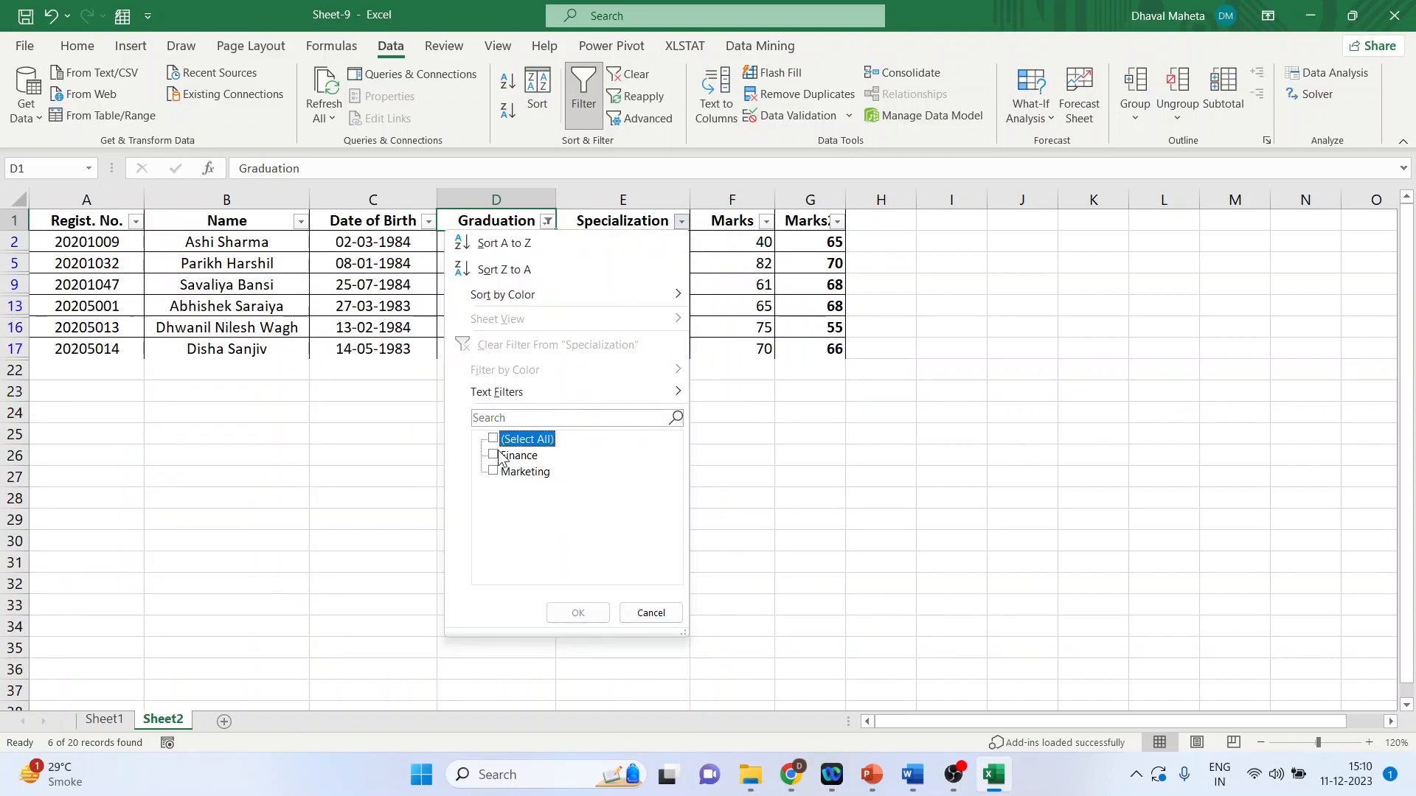
left_click(495, 474)
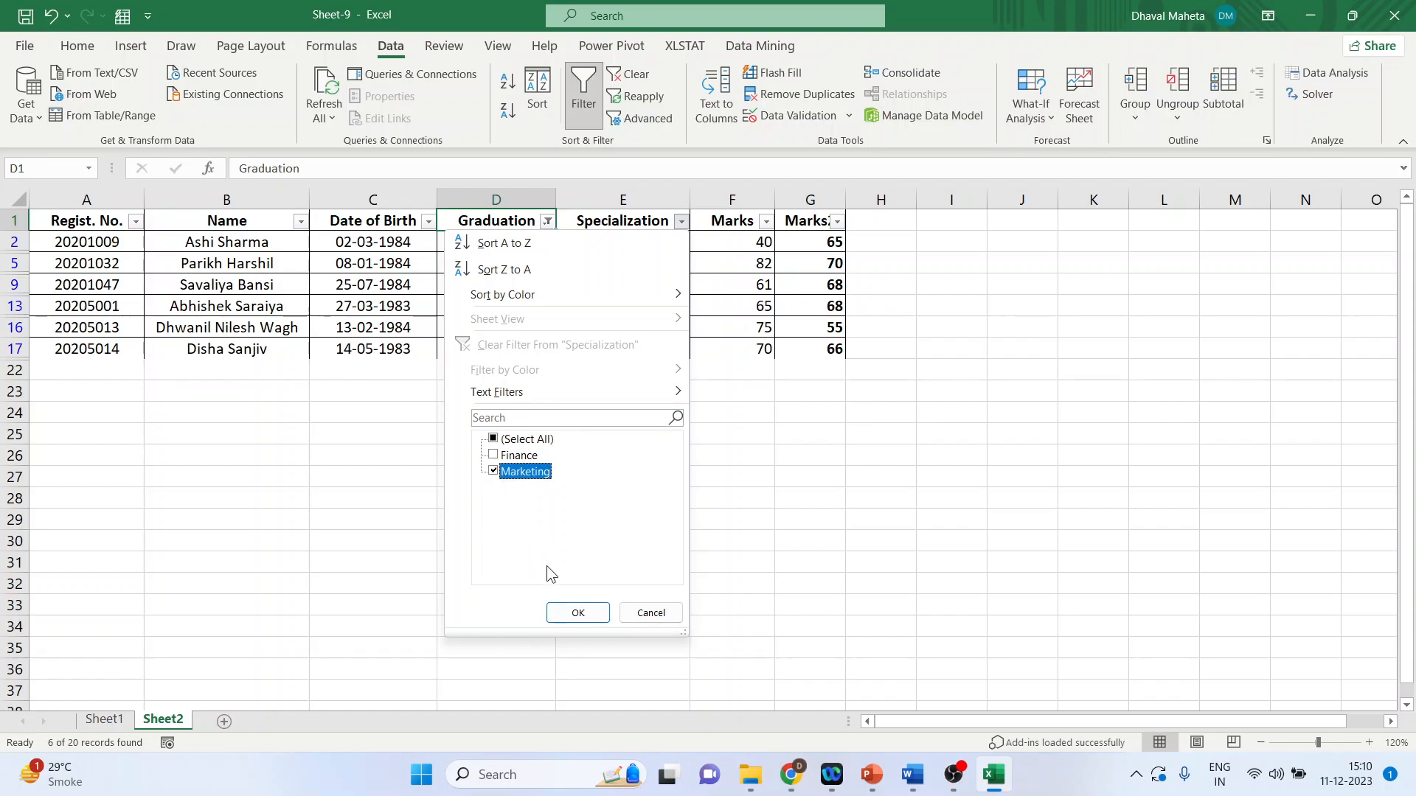
left_click(573, 613)
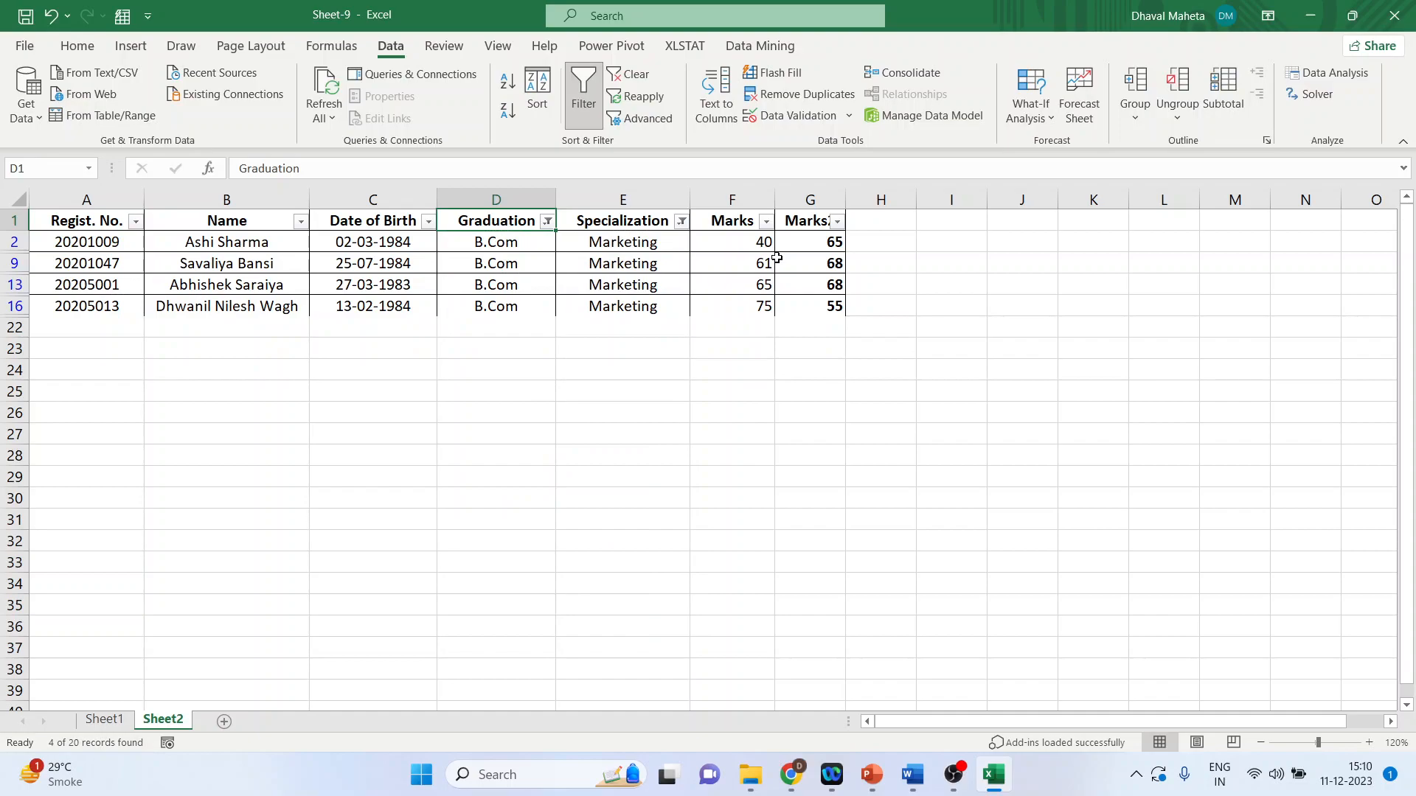
Step: Narrow the B.Com Marketing rows further with a greater-than number filter on the Marks in column F
left_click(767, 223)
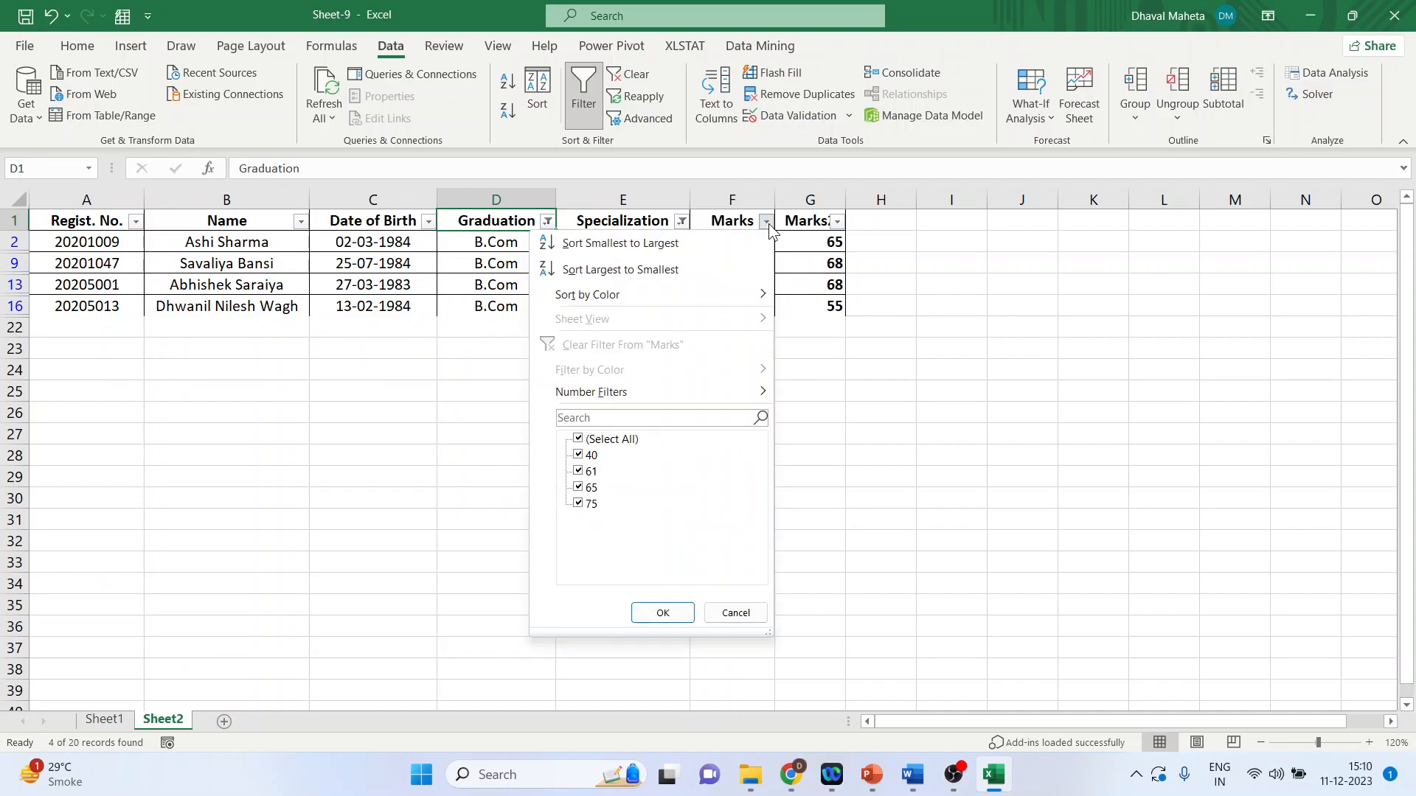
mouse_move(732, 392)
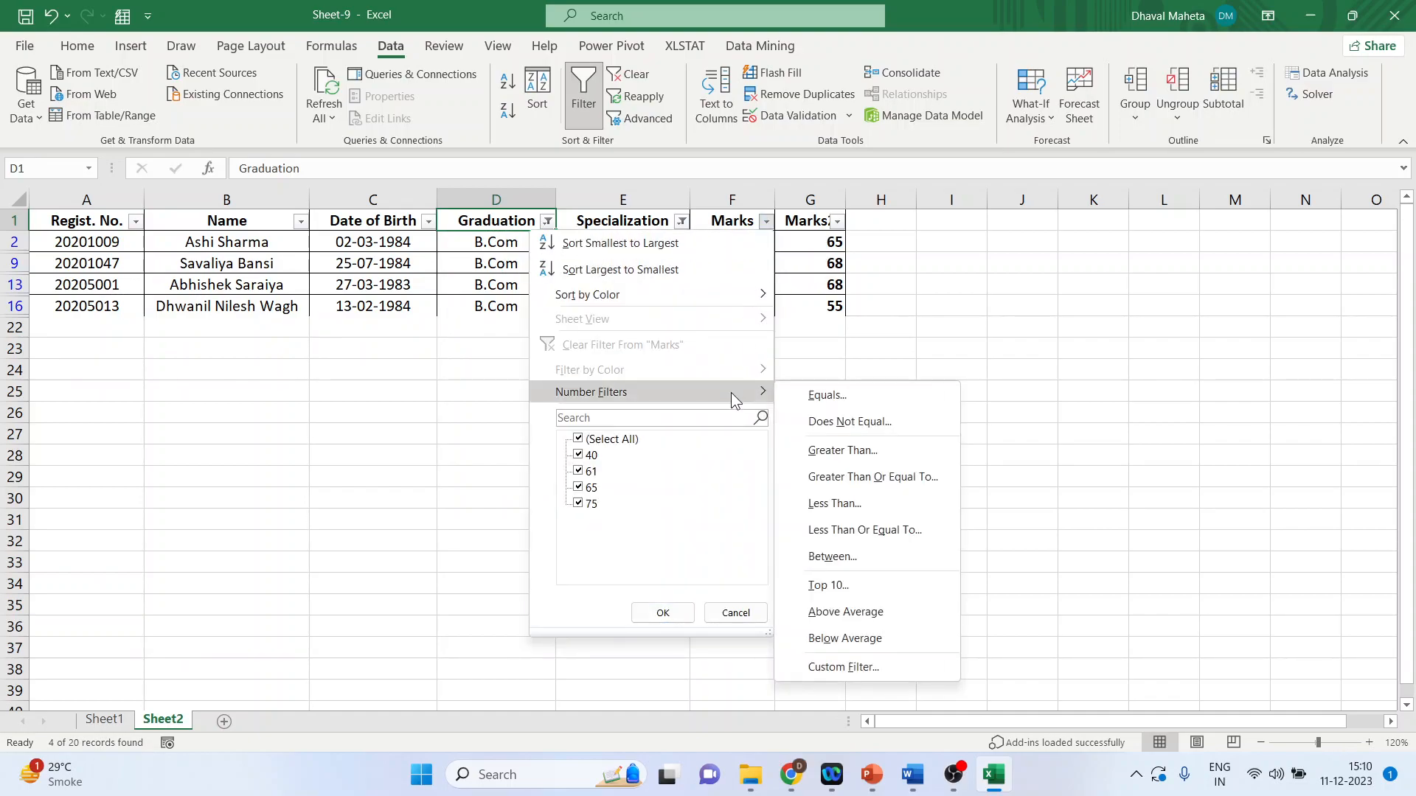
left_click(873, 454)
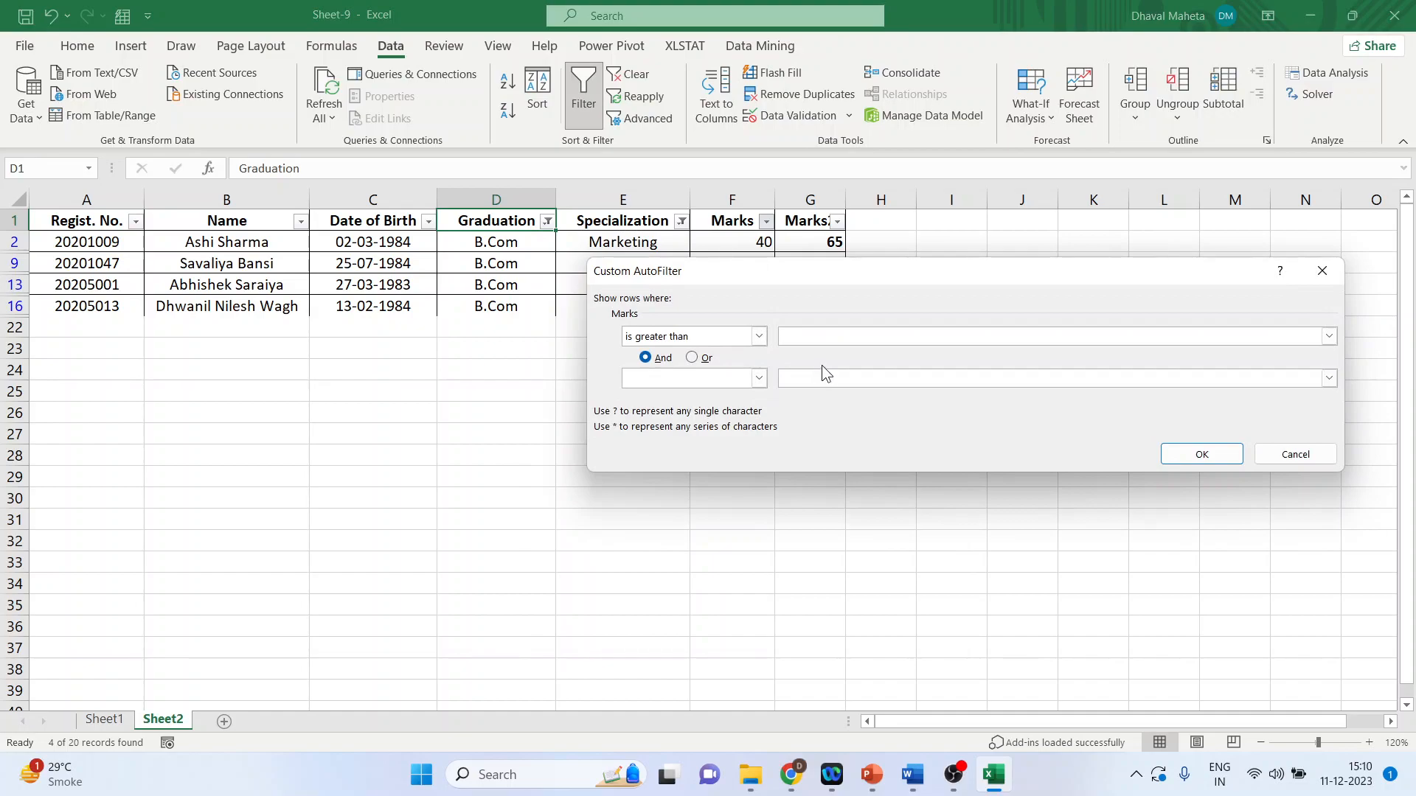
left_click(1188, 457)
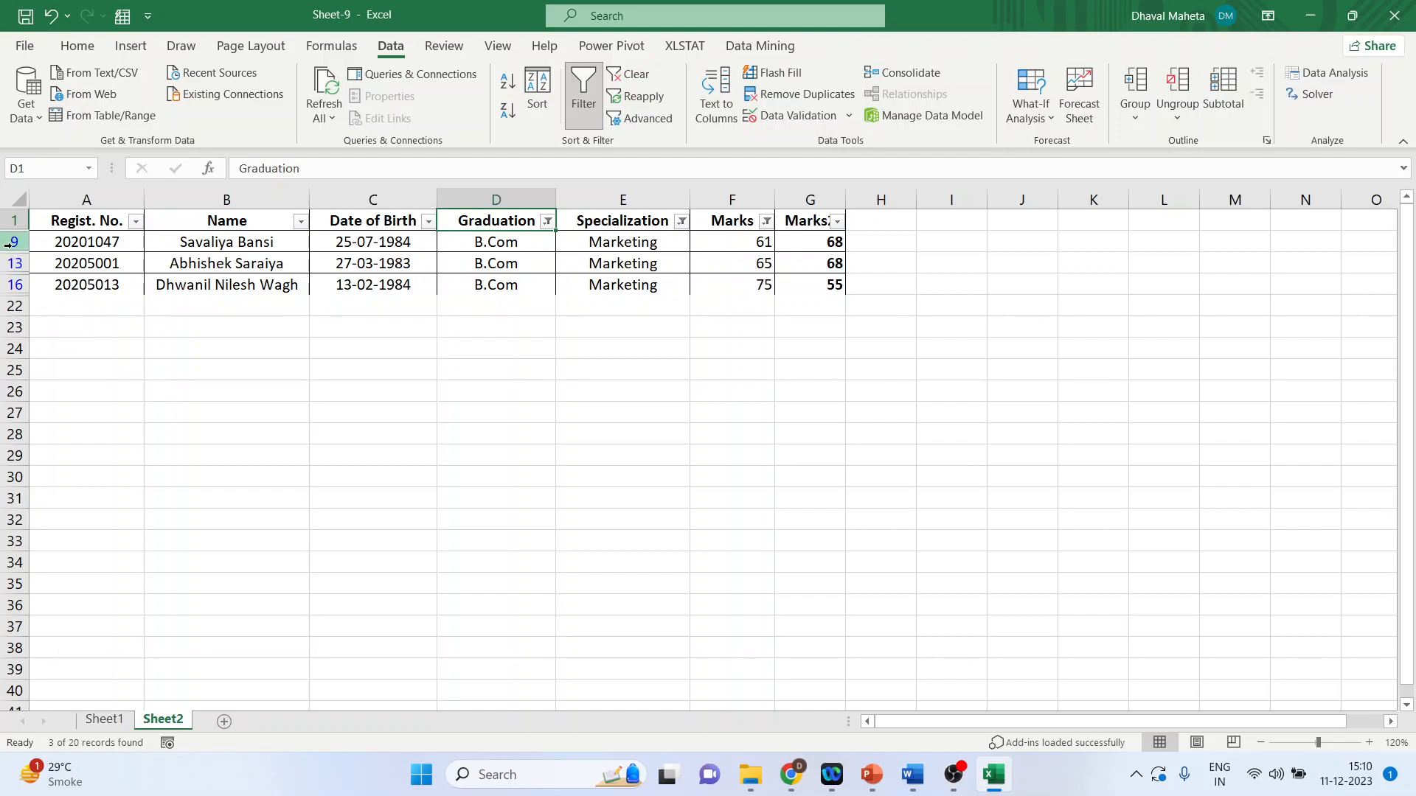
Step: Undo the Marks, Specialization and Graduation filters to bring back the full student table
key("ctrl+z")
key("ctrl+z")
key("ctrl+z")
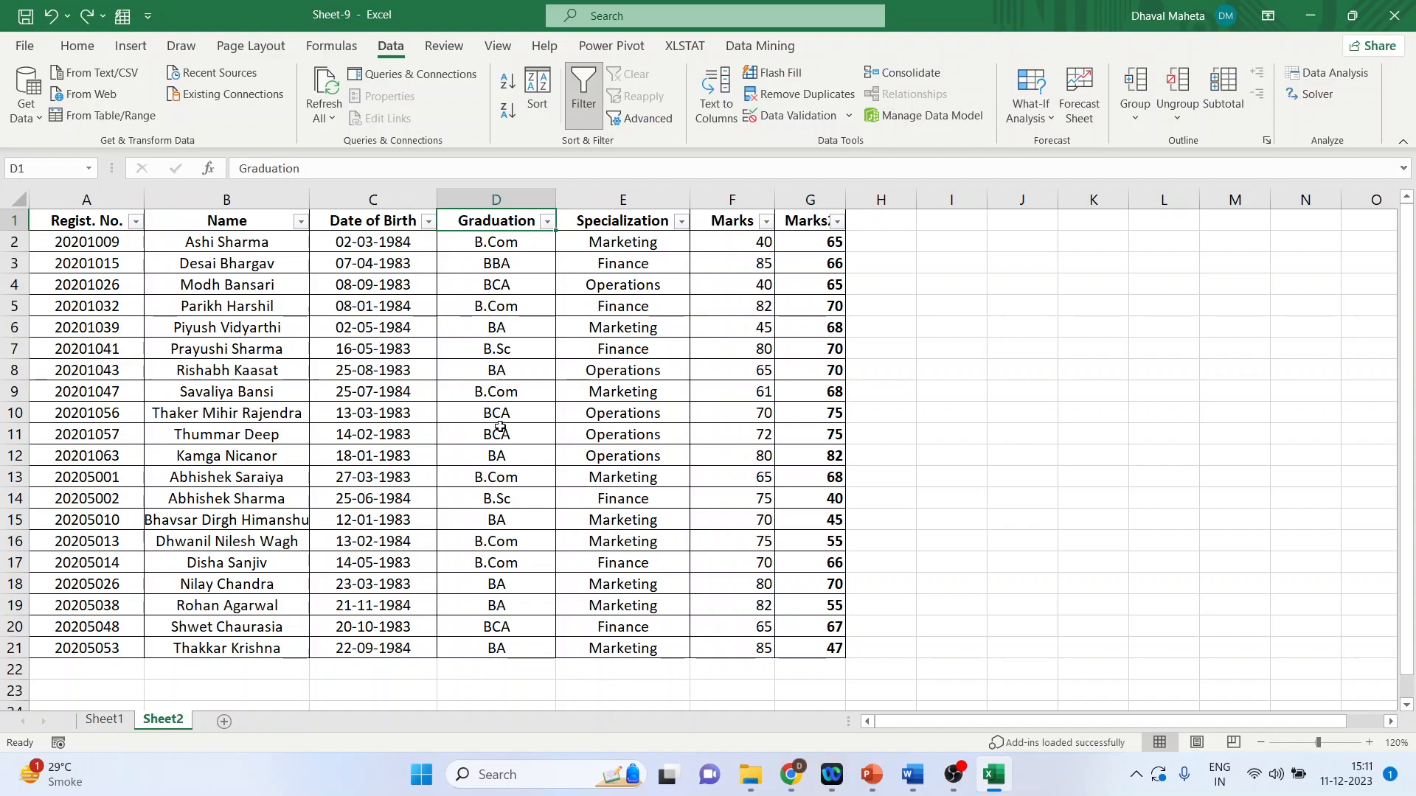
Step: Show only the rows whose Marks in column F are greater than 65
left_click(732, 199)
left_click(807, 197)
left_click(766, 203)
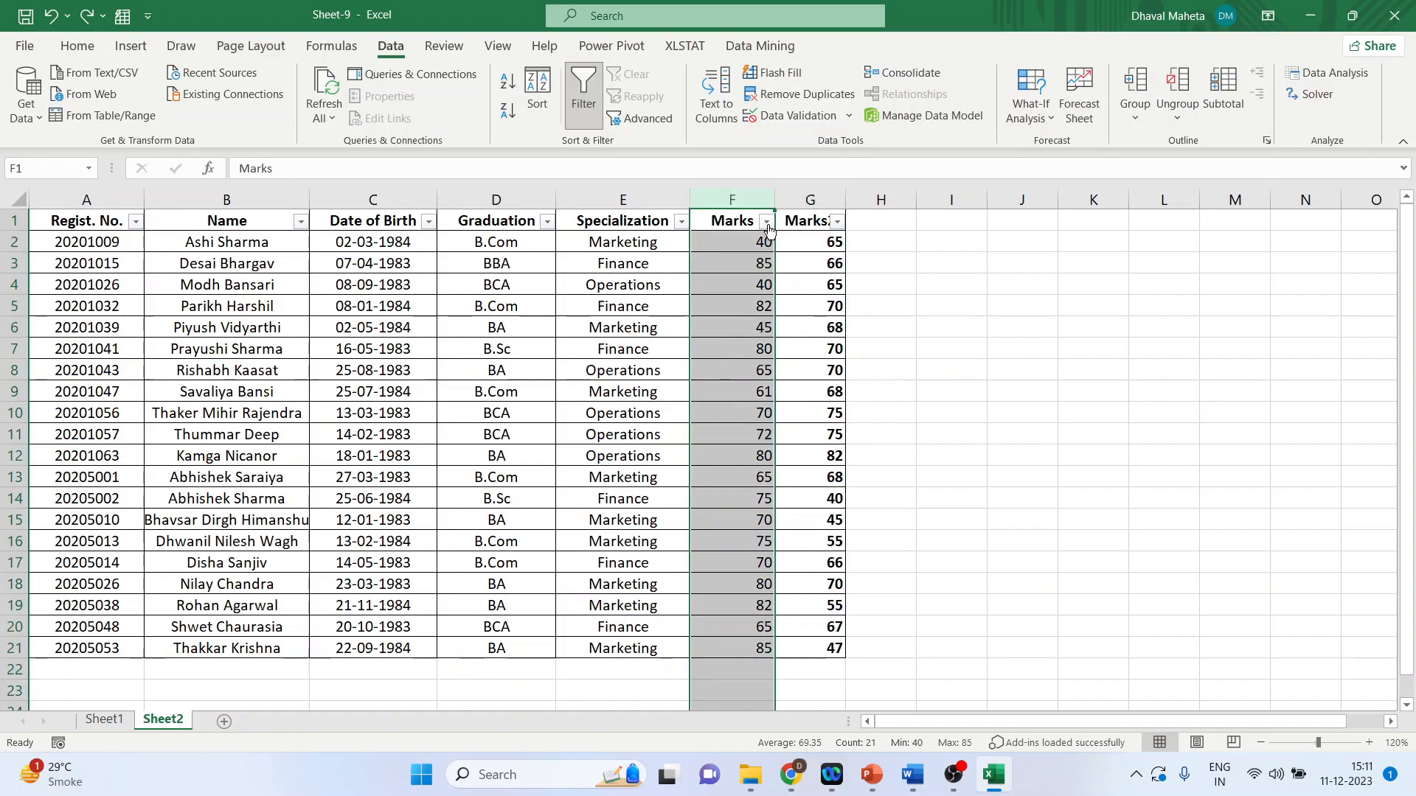
left_click(766, 222)
mouse_move(724, 395)
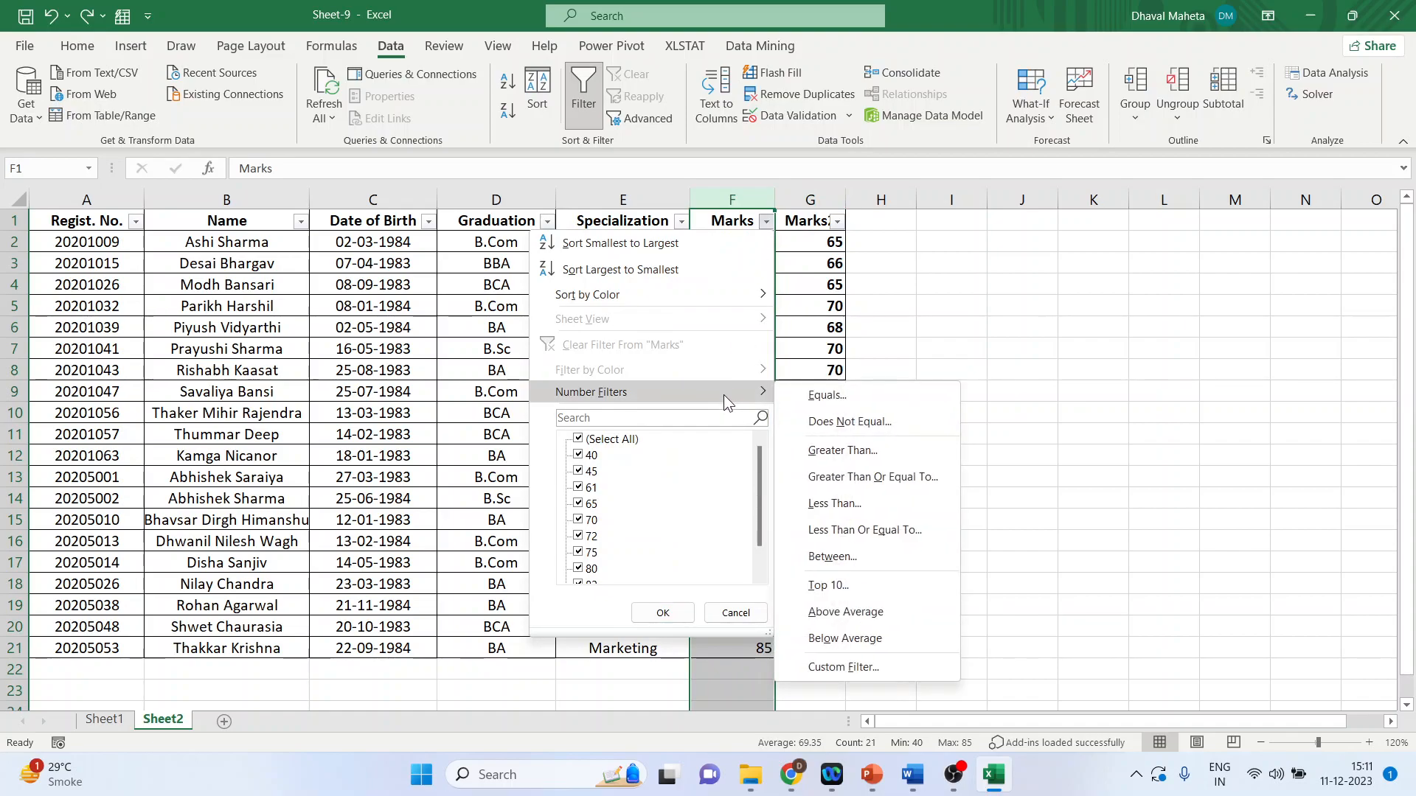
left_click(843, 451)
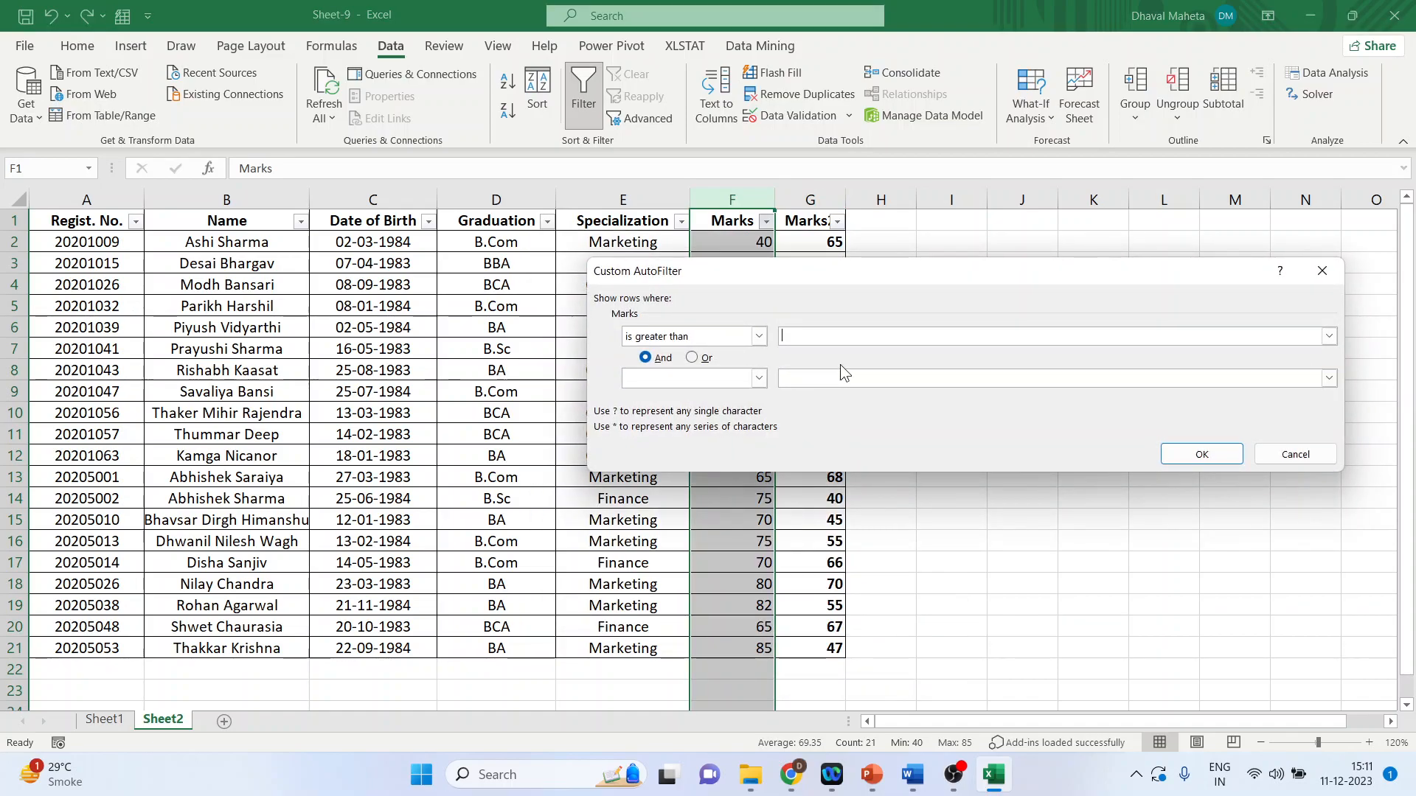
type("65")
left_click(1198, 453)
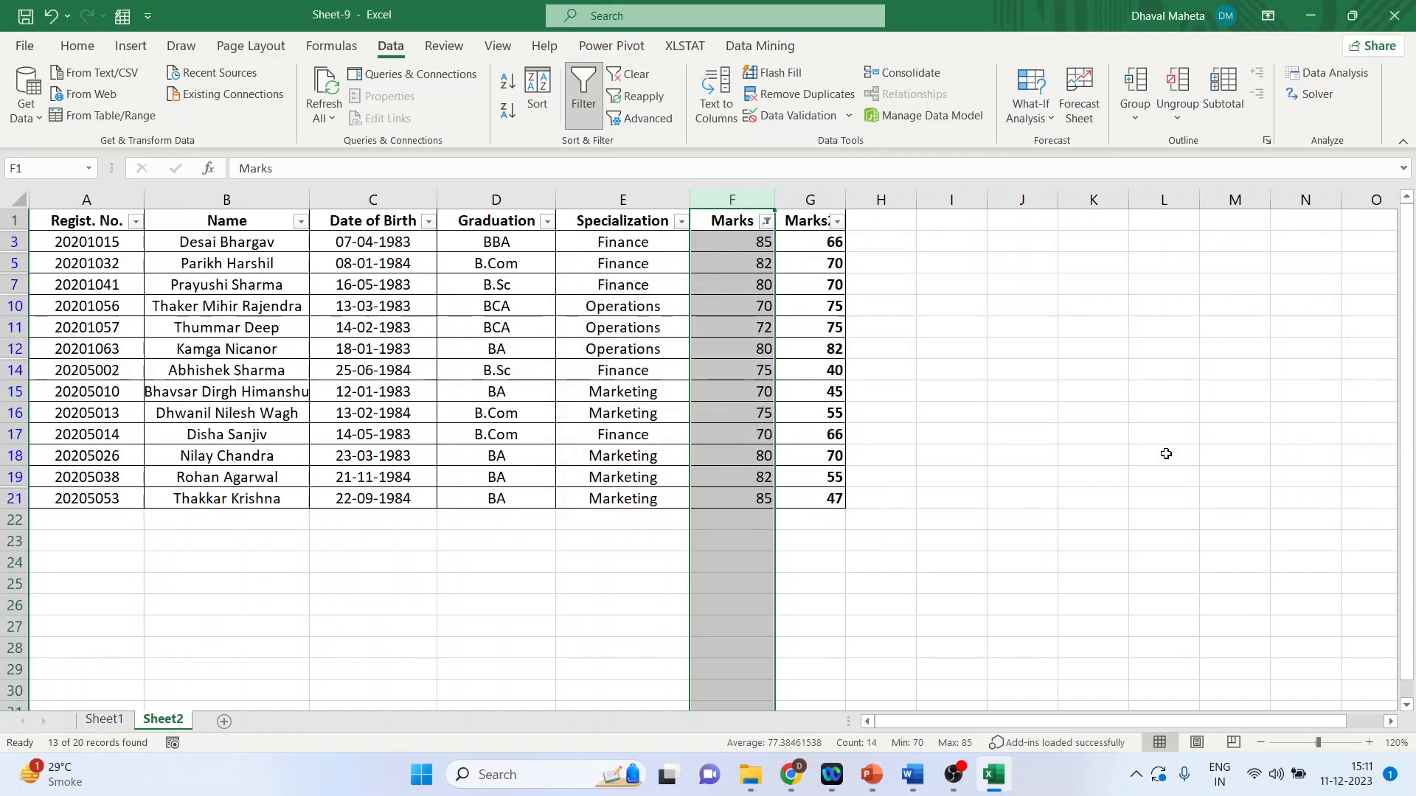
Step: Narrow the filtered rows to those whose Marks2 in column G is greater than 65
left_click(838, 222)
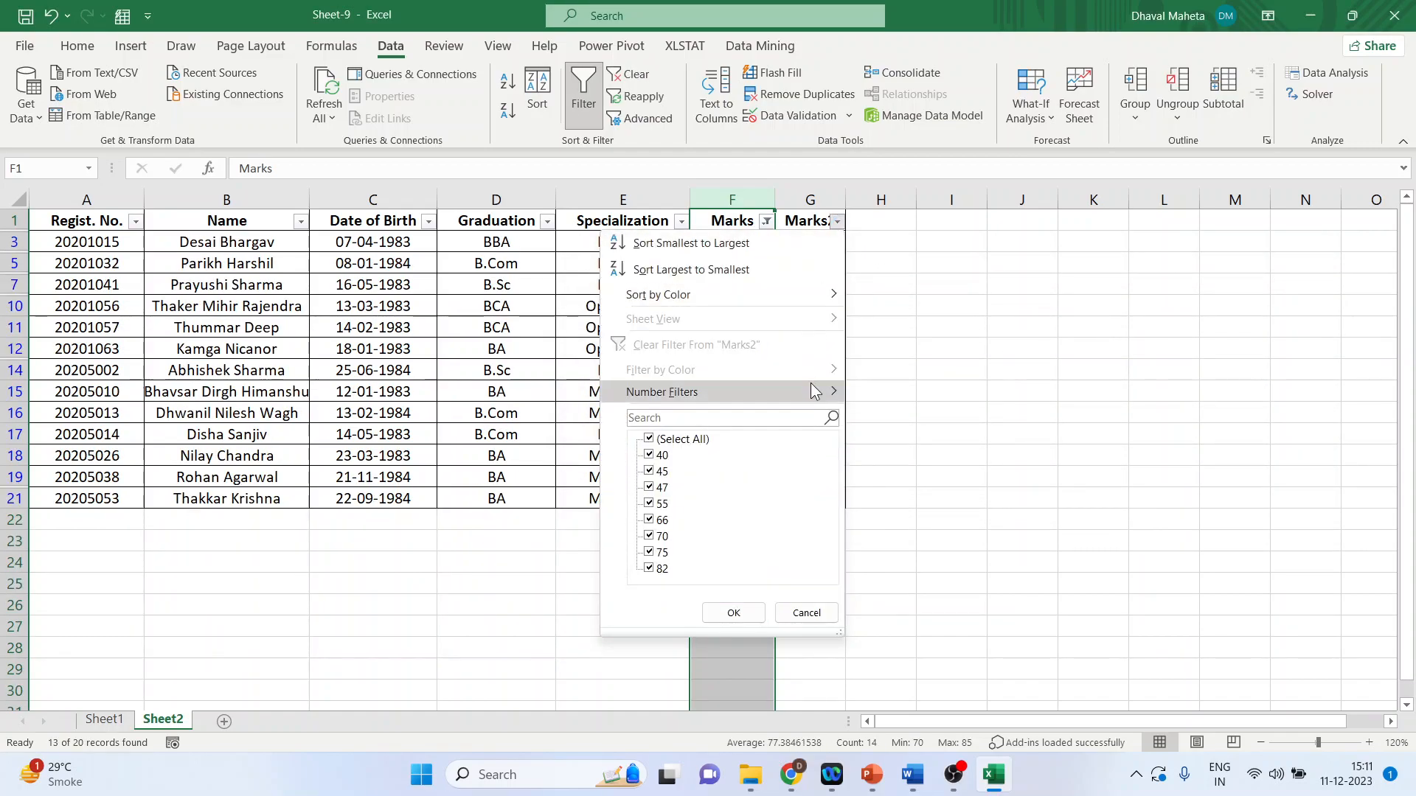
mouse_move(814, 391)
left_click(932, 457)
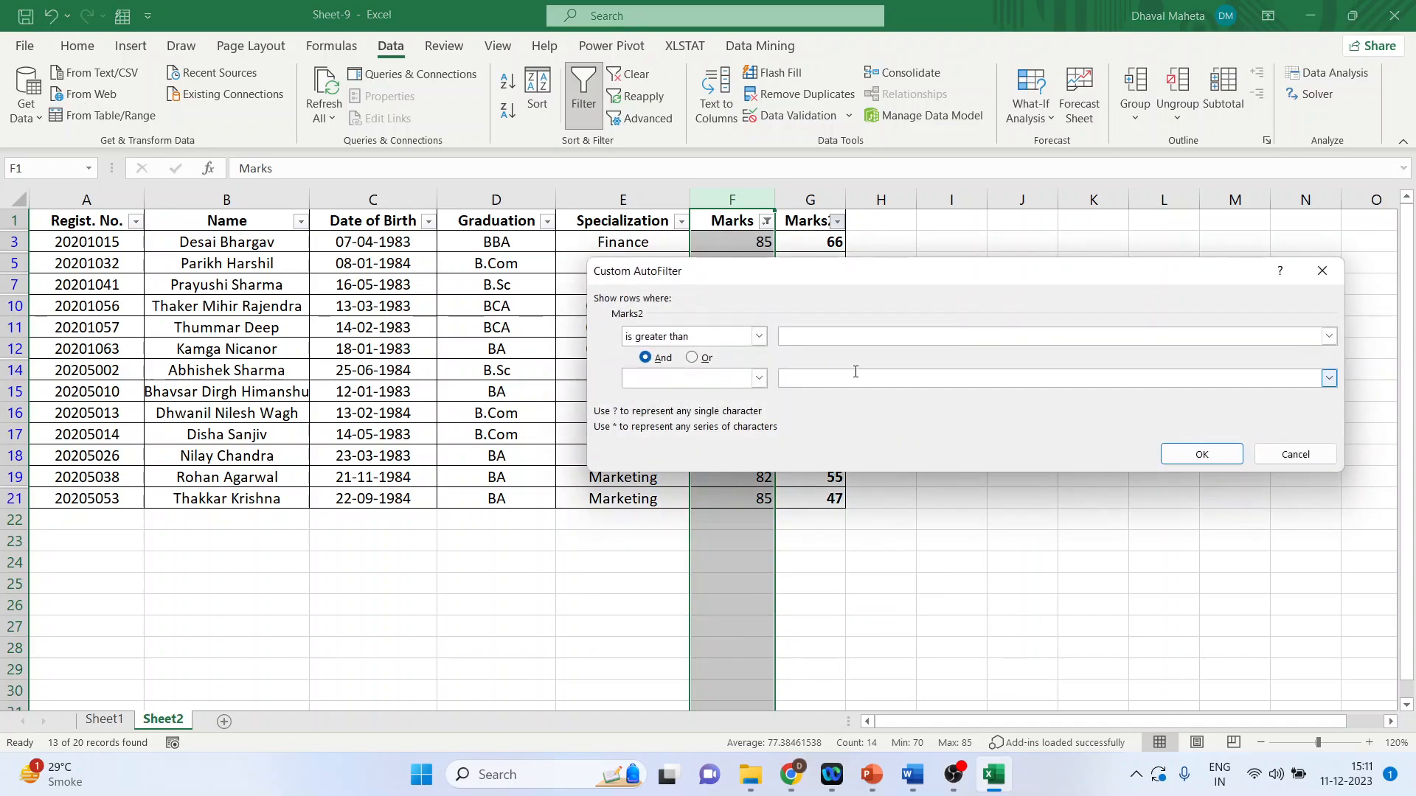
type("65")
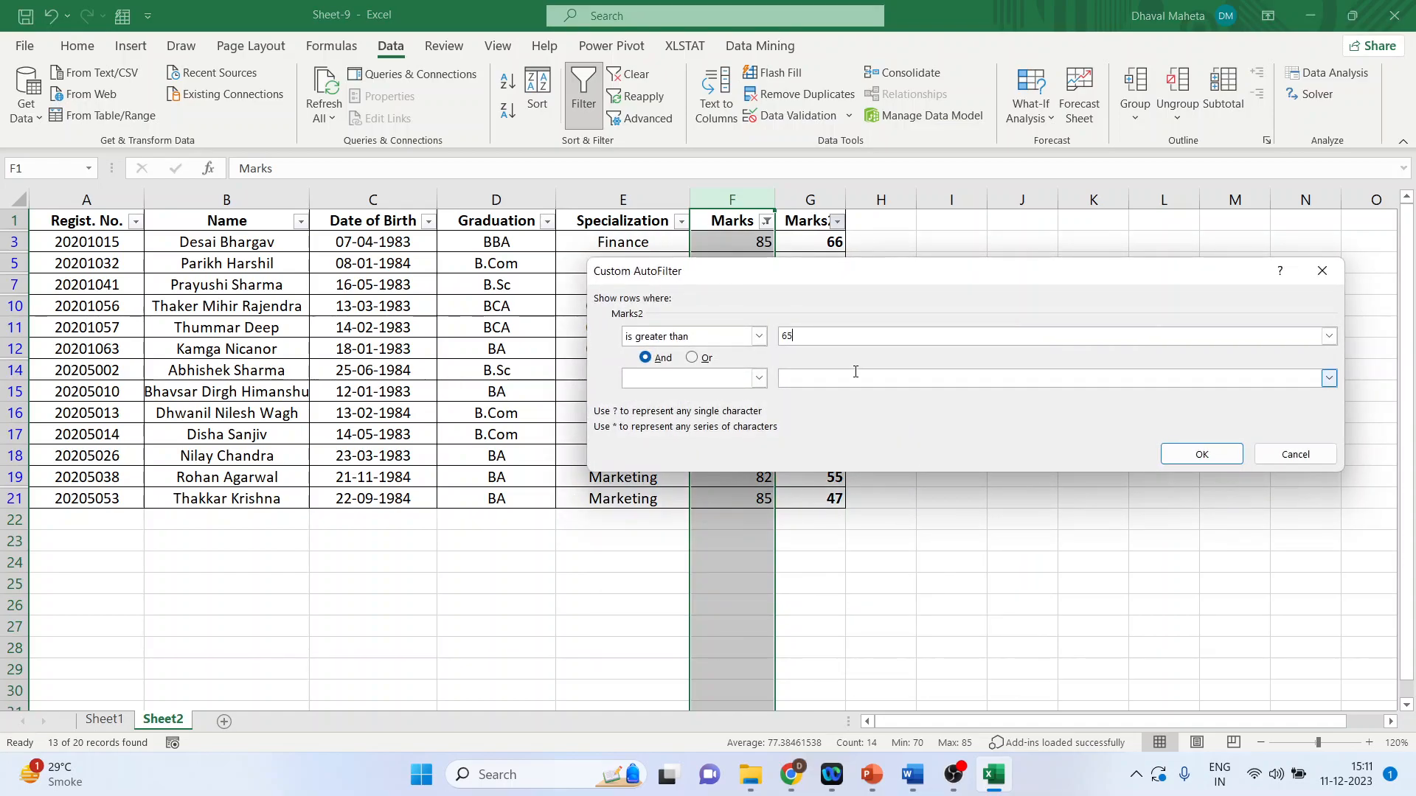
left_click(1178, 454)
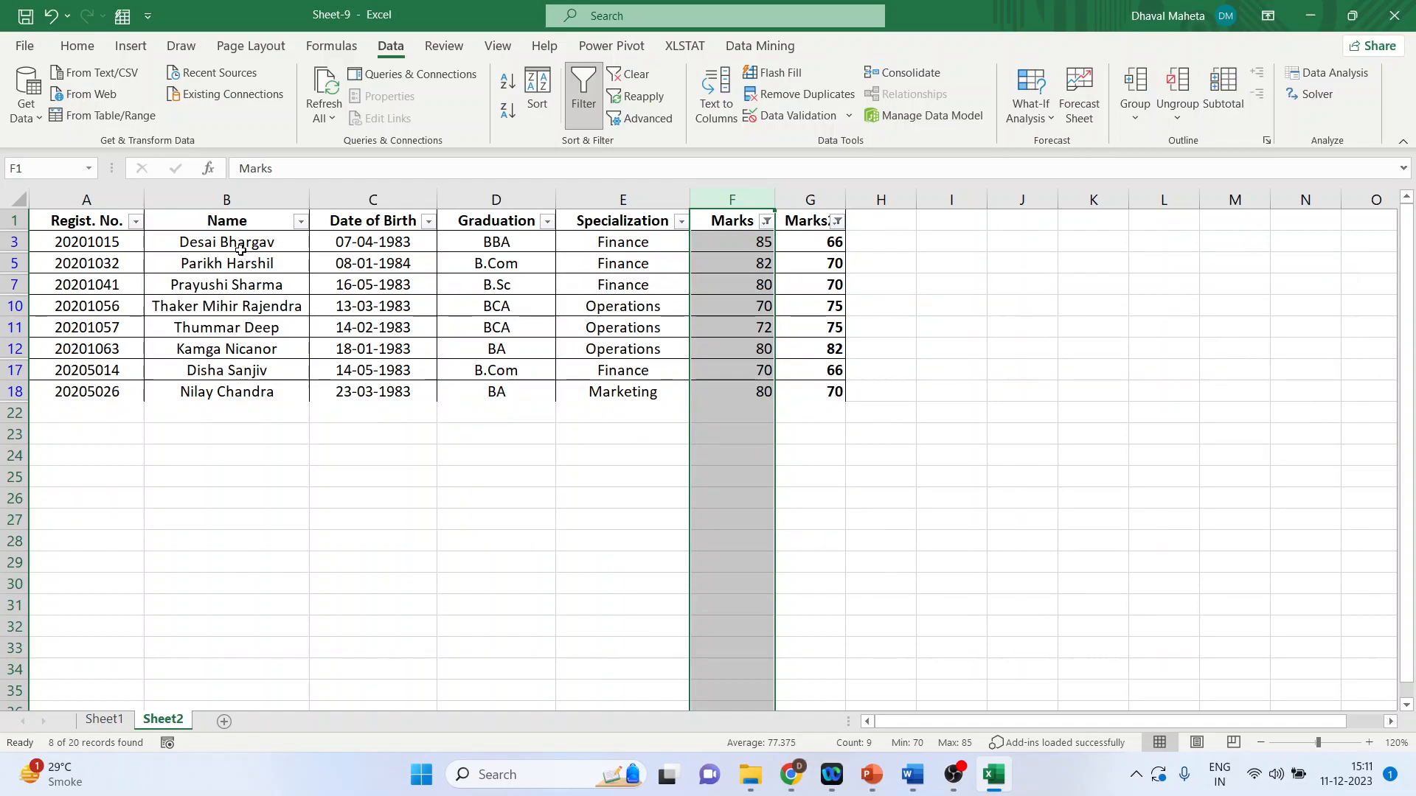
Step: Select the names of the filtered students, and undo the Marks and Marks2 filters
left_click_drag(240, 247, 263, 394)
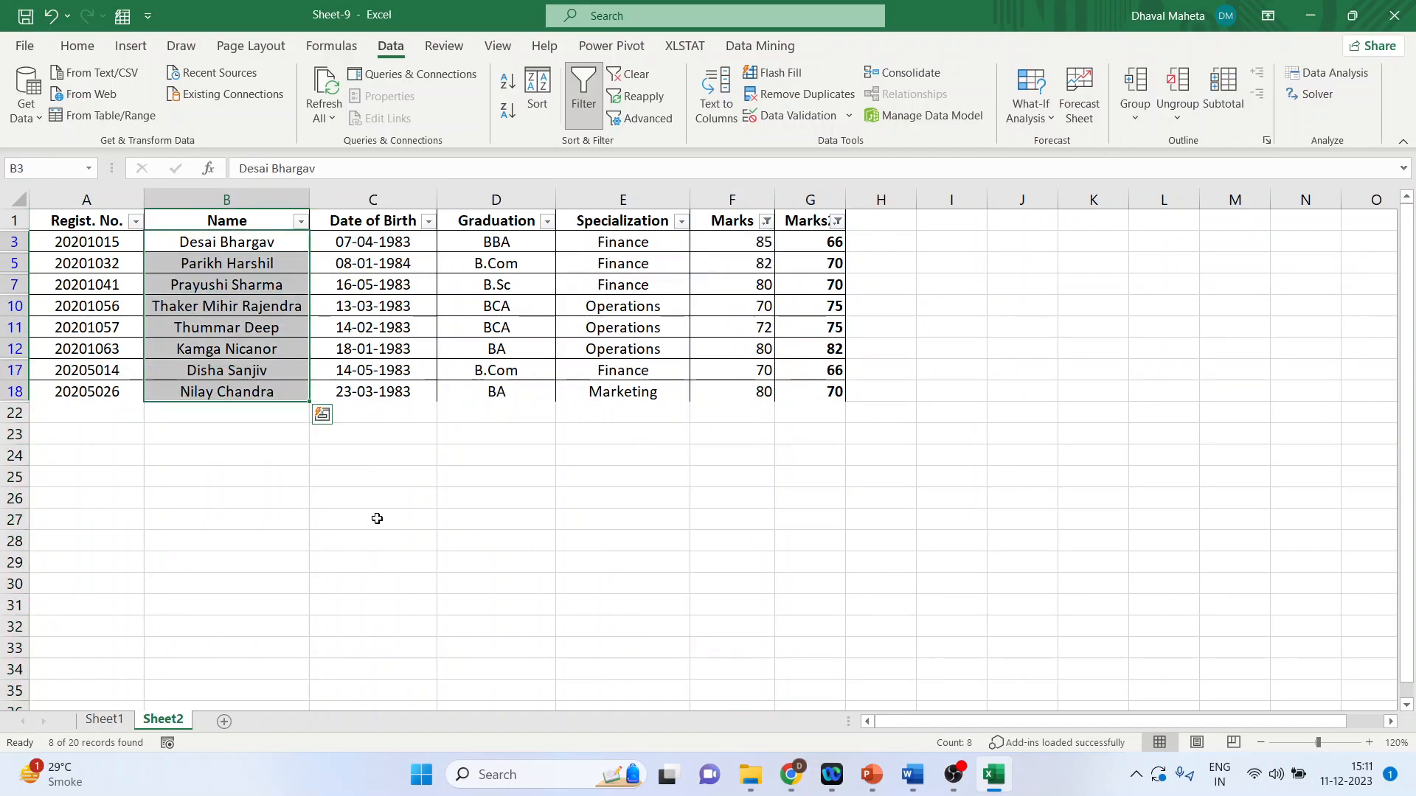
key("ctrl+z")
key("ctrl+z")
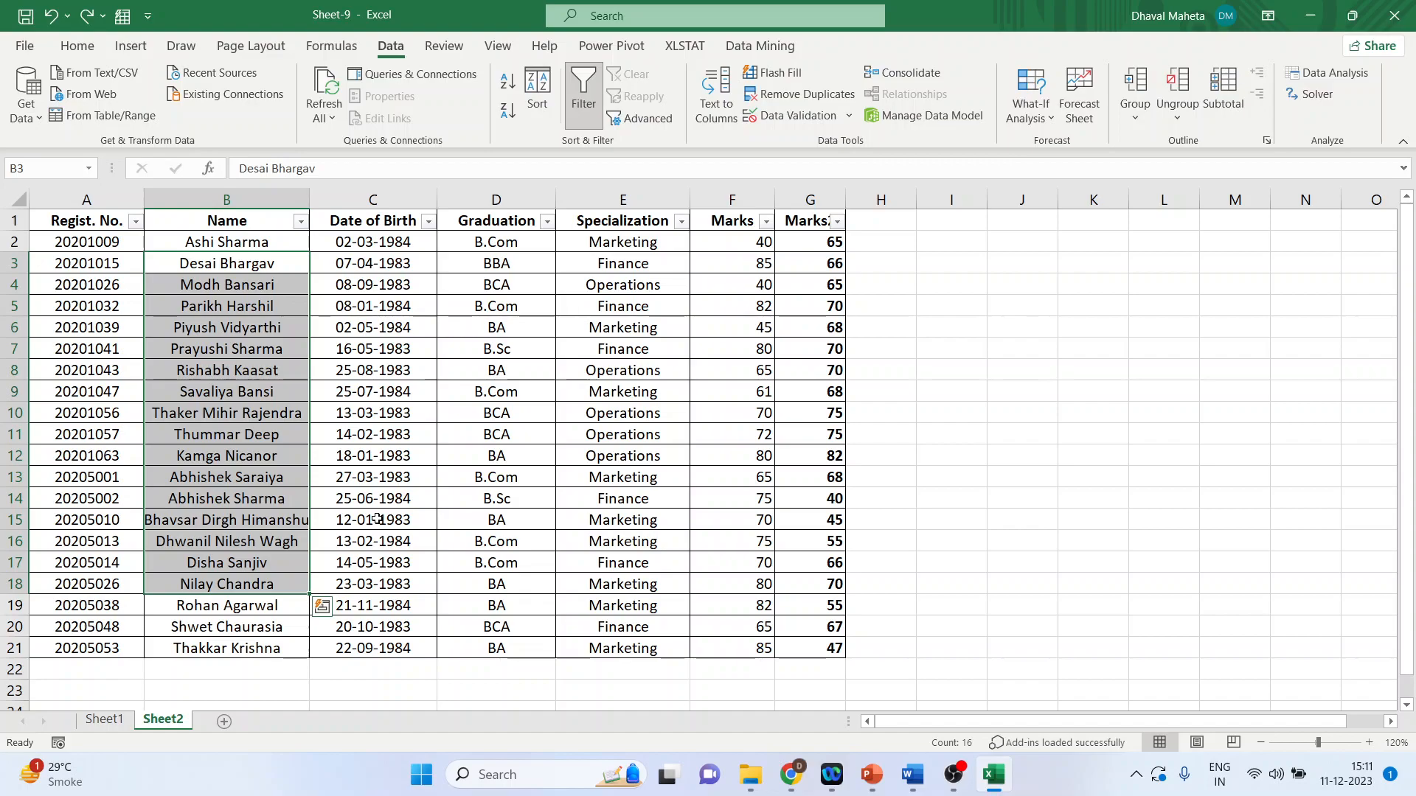
Step: Remove the filter arrows from the student table's header row by undoing the filter activation
left_click(988, 364)
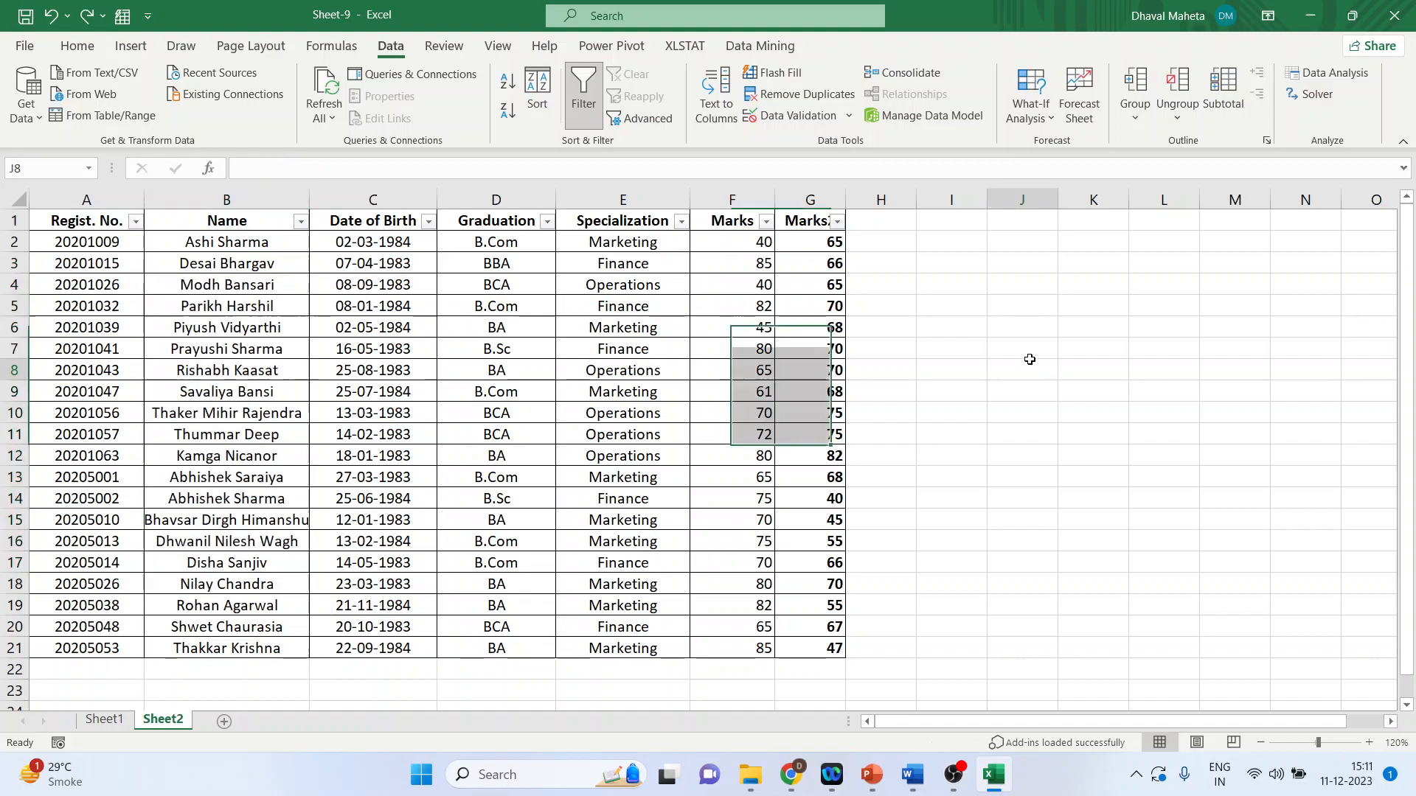
key("ctrl+z")
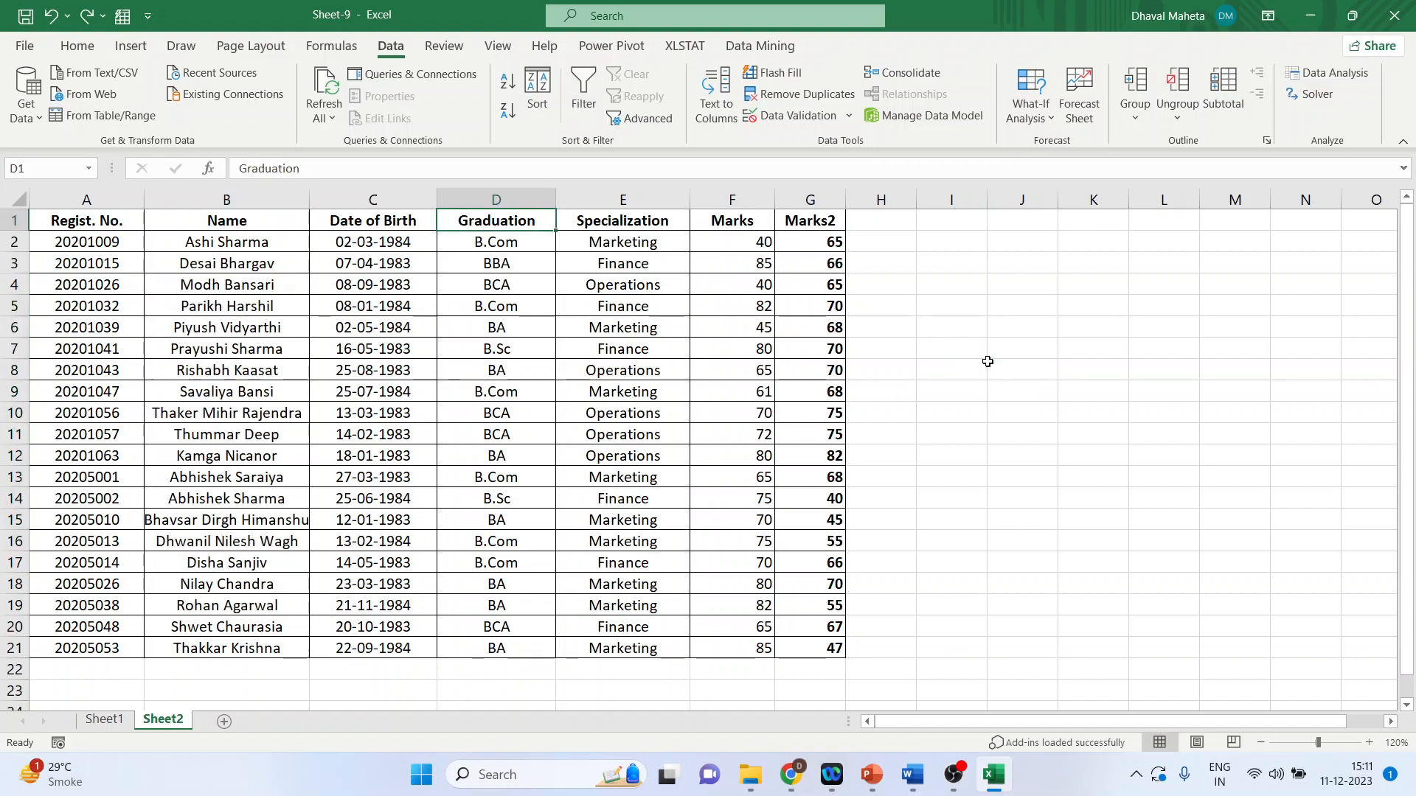
Step: Add a conditional format to the Marks column F that highlights values greater than 60 with Light Red Fill with Dark Red Text
left_click(87, 51)
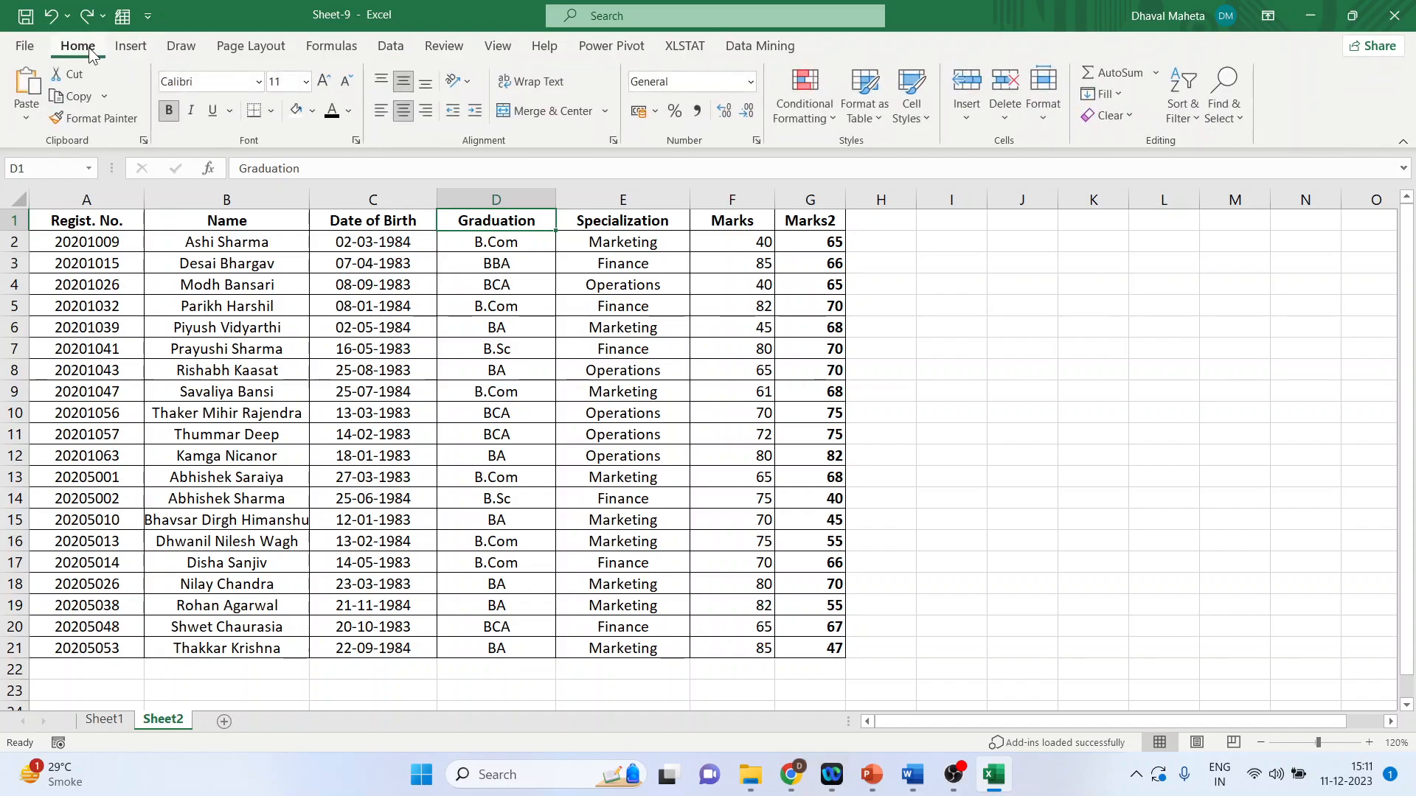
left_click(821, 115)
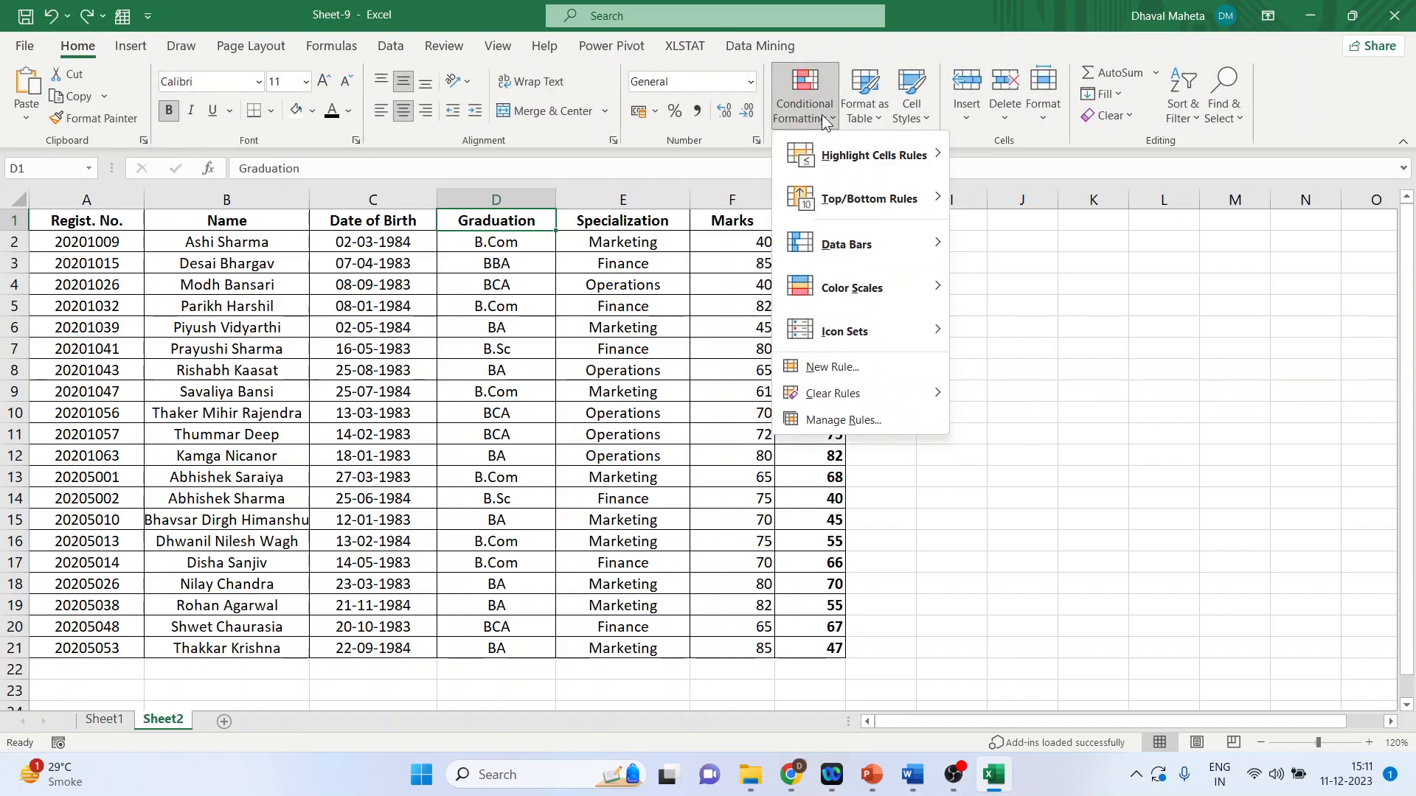
left_click(1068, 304)
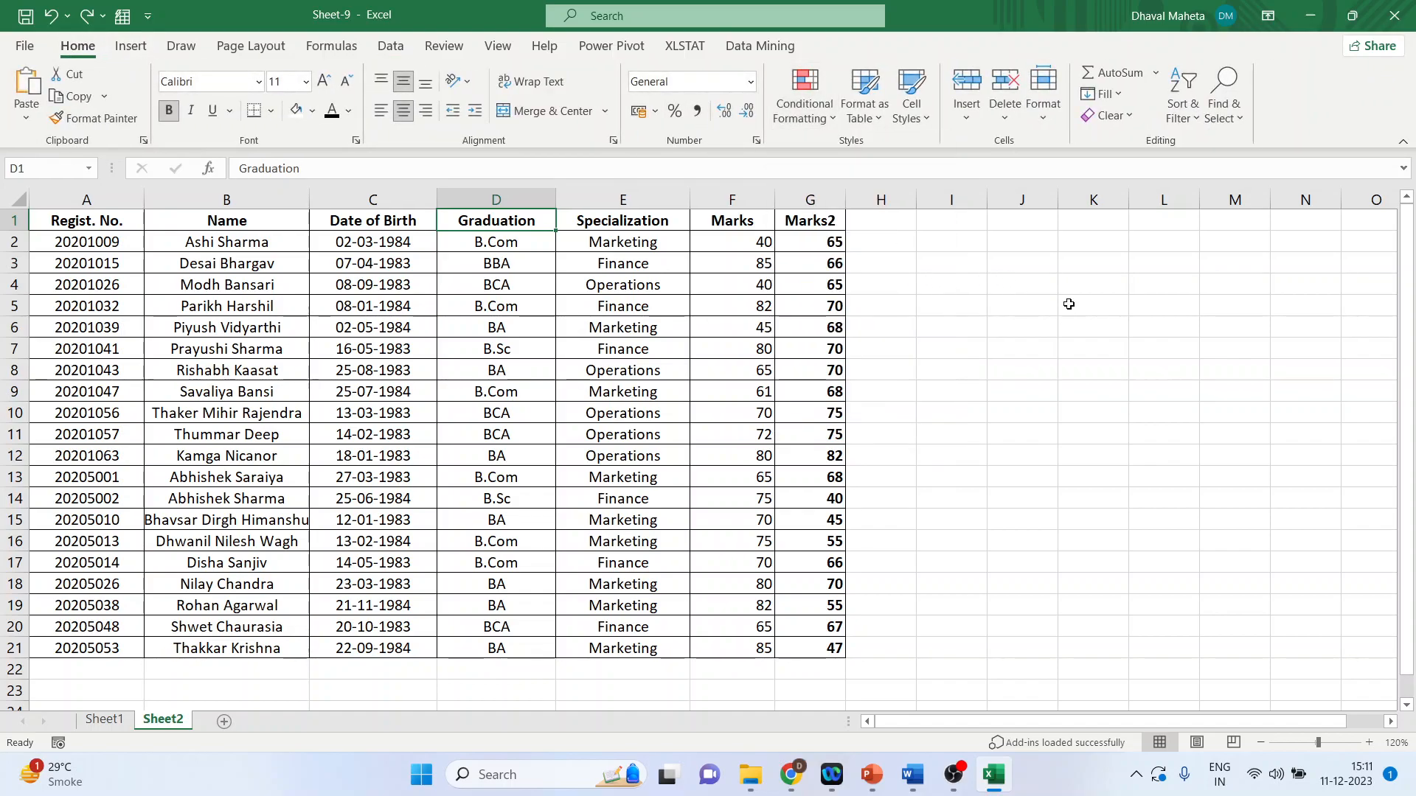
left_click(748, 203)
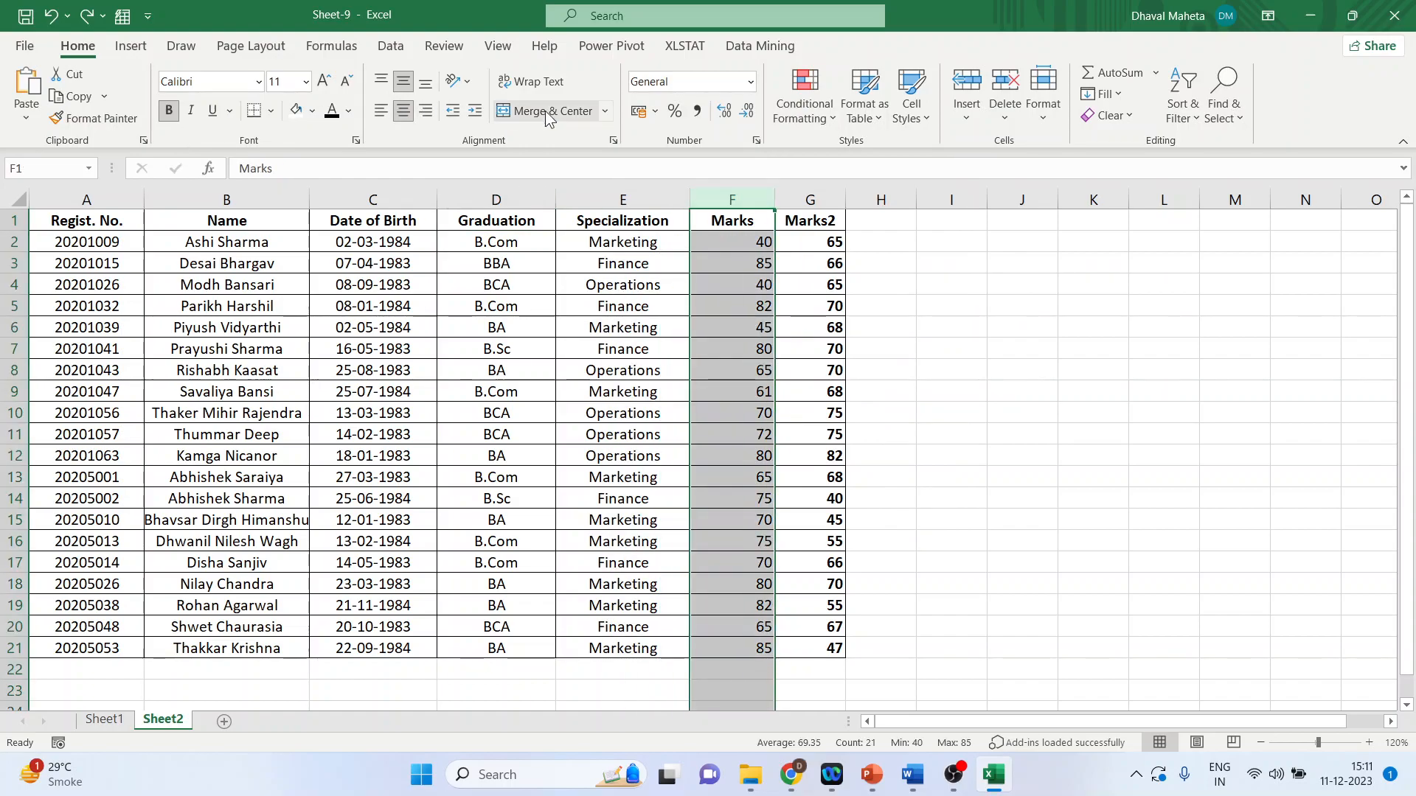
left_click(816, 115)
mouse_move(872, 162)
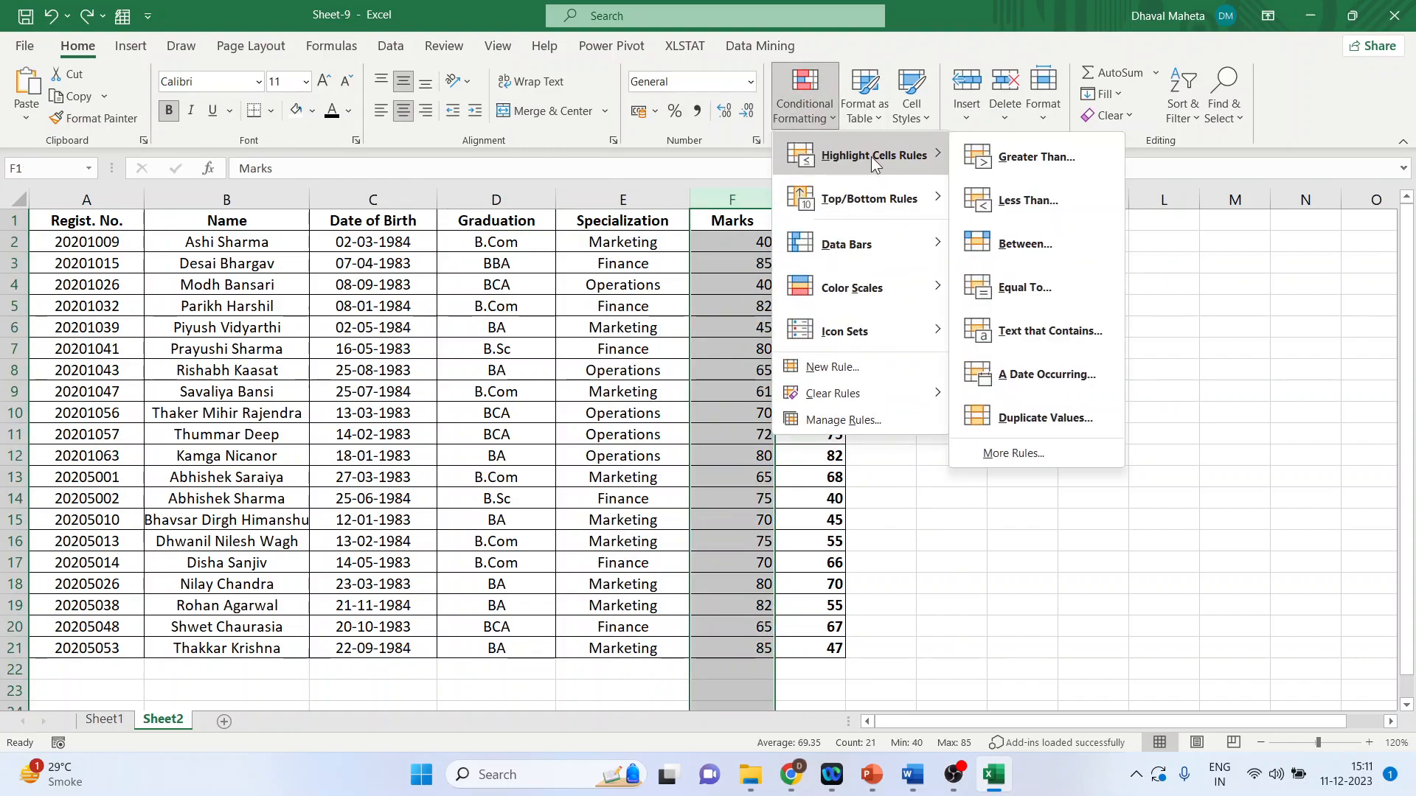
left_click(1034, 162)
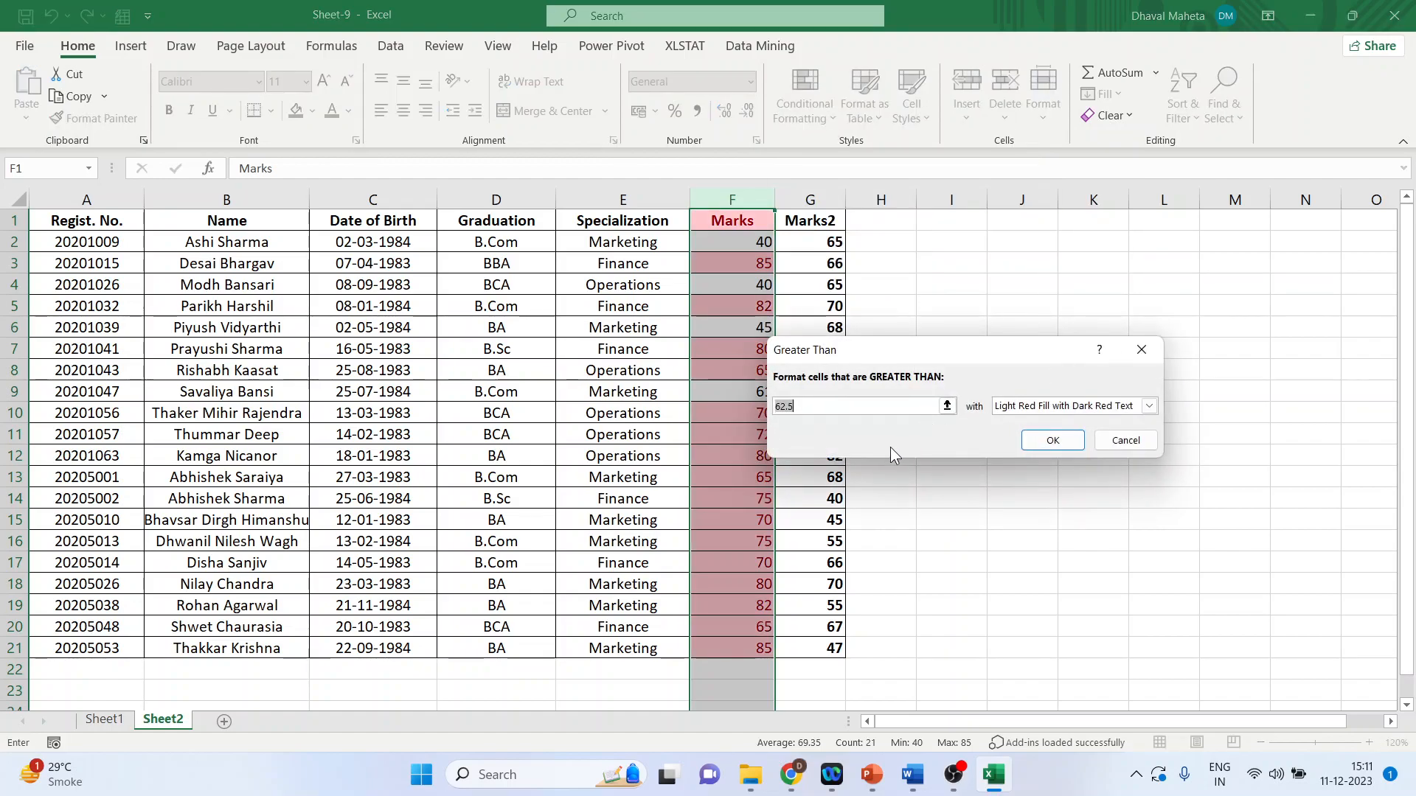
type("50")
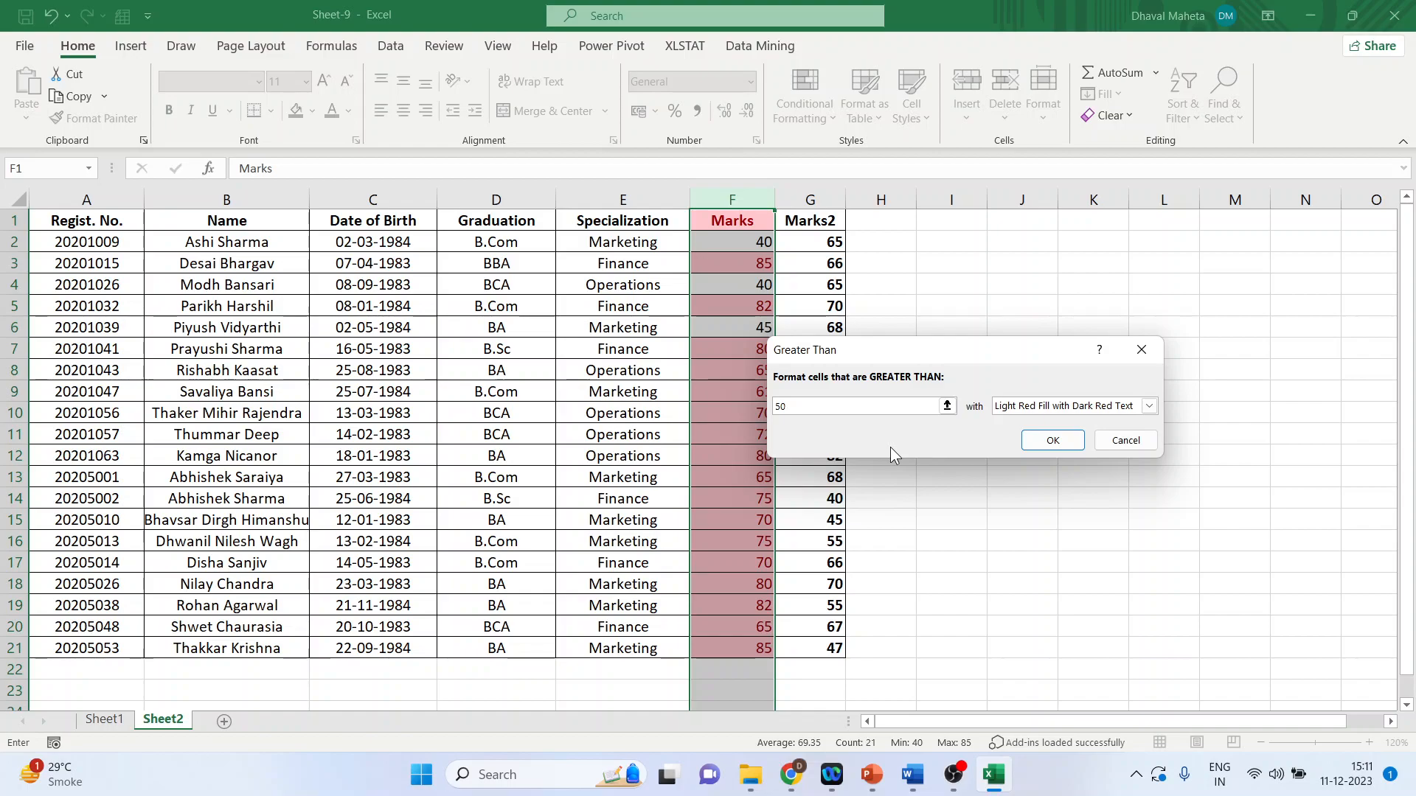
key("BackSpace")
key("BackSpace")
type("60")
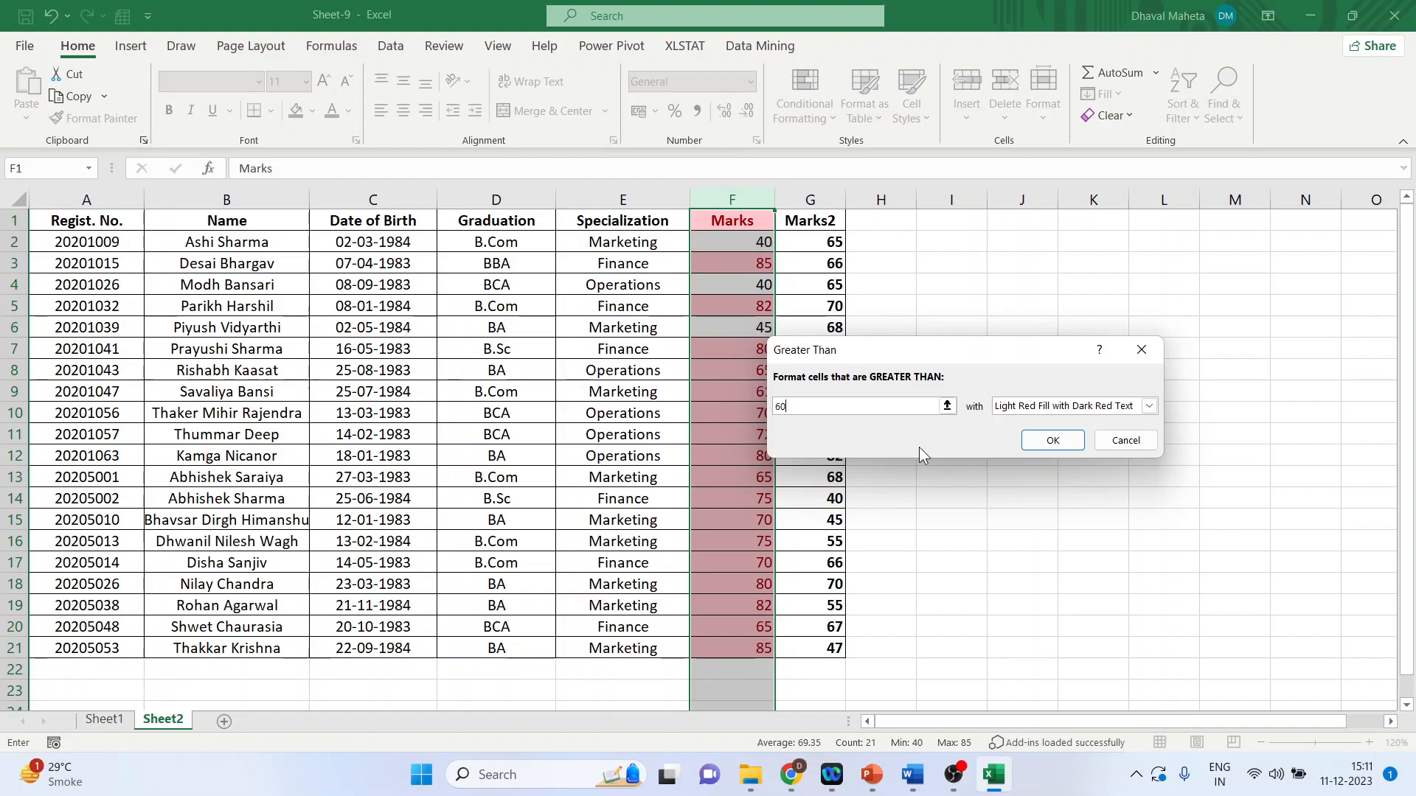
left_click(1033, 440)
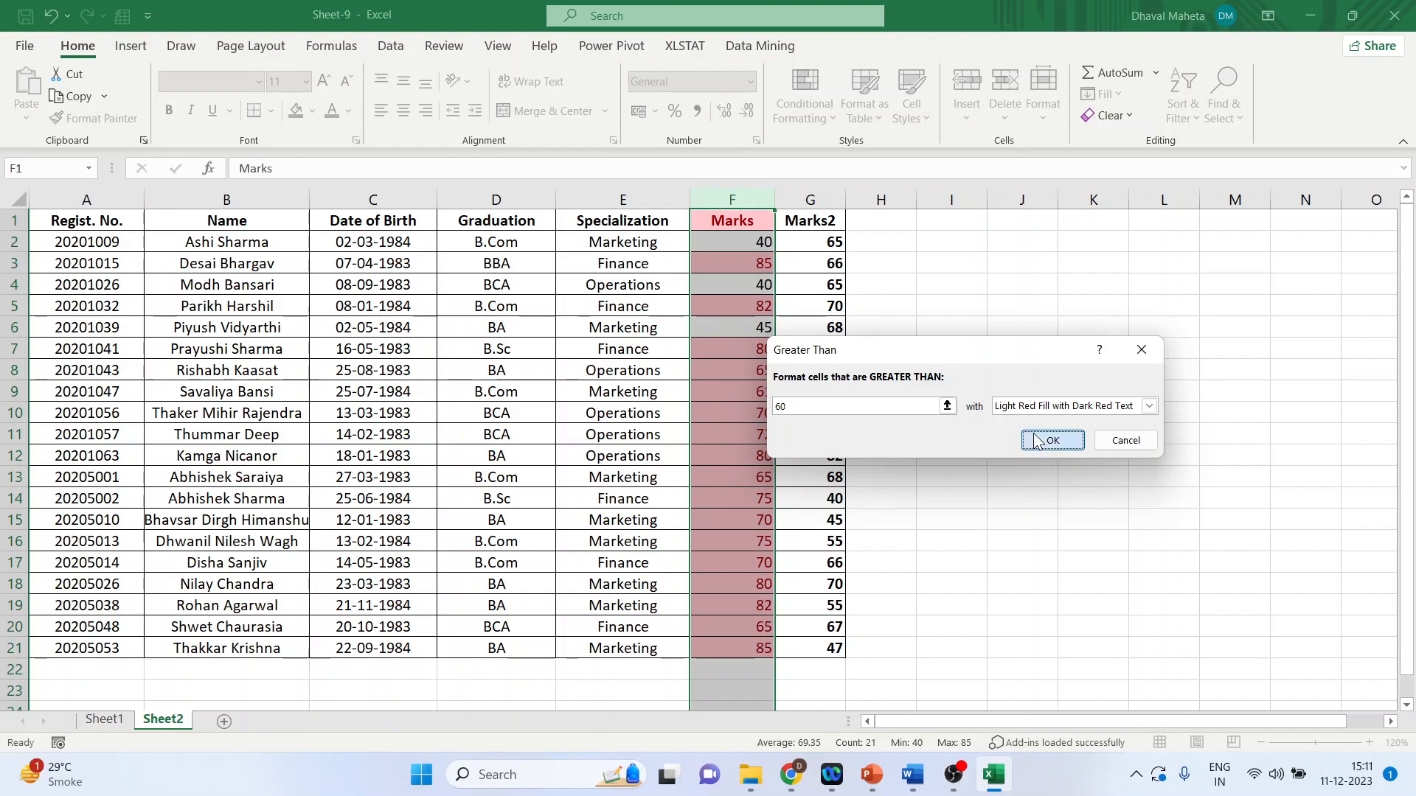
left_click(1014, 376)
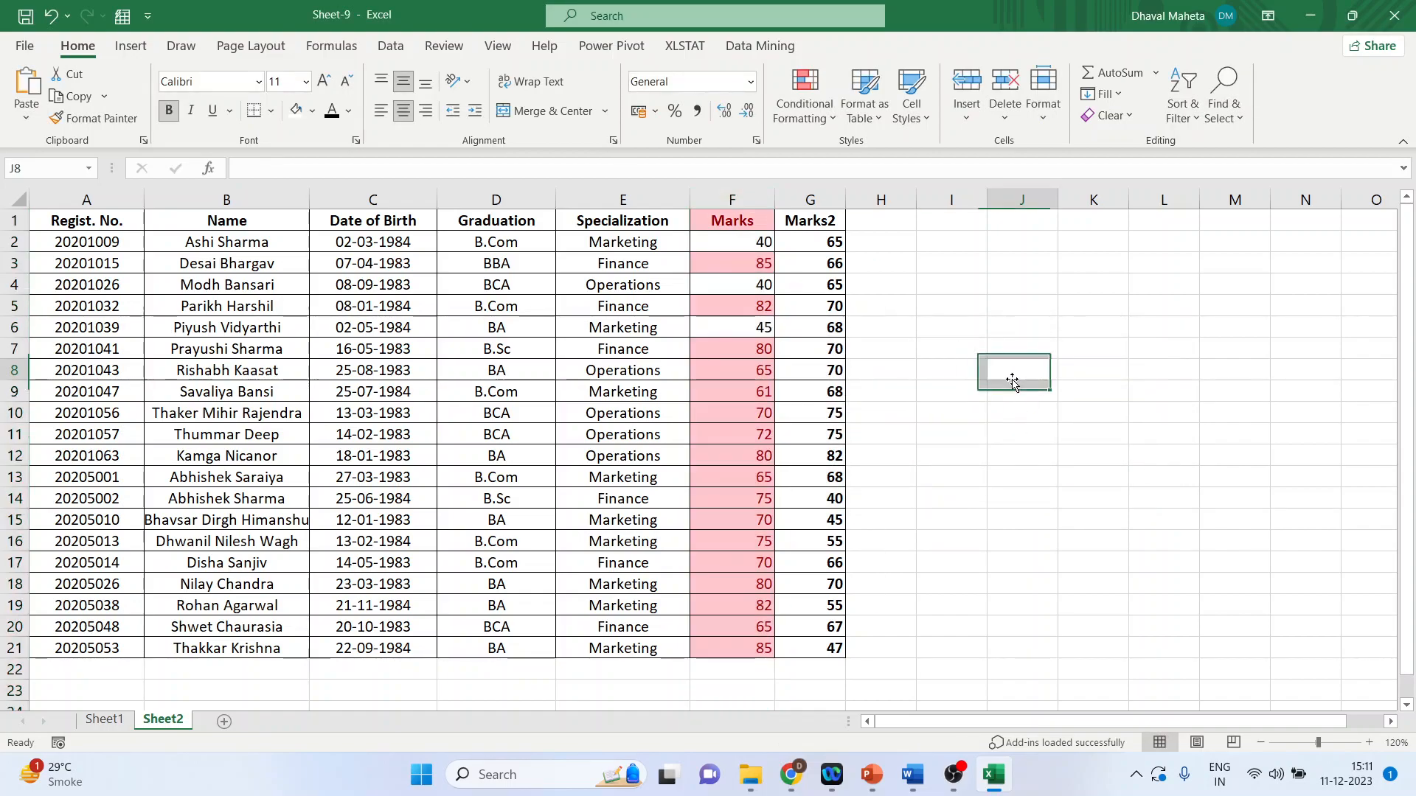
Step: Turn on filtering for the student table and show only the rows whose Marks cells have the light red fill
left_click(754, 221)
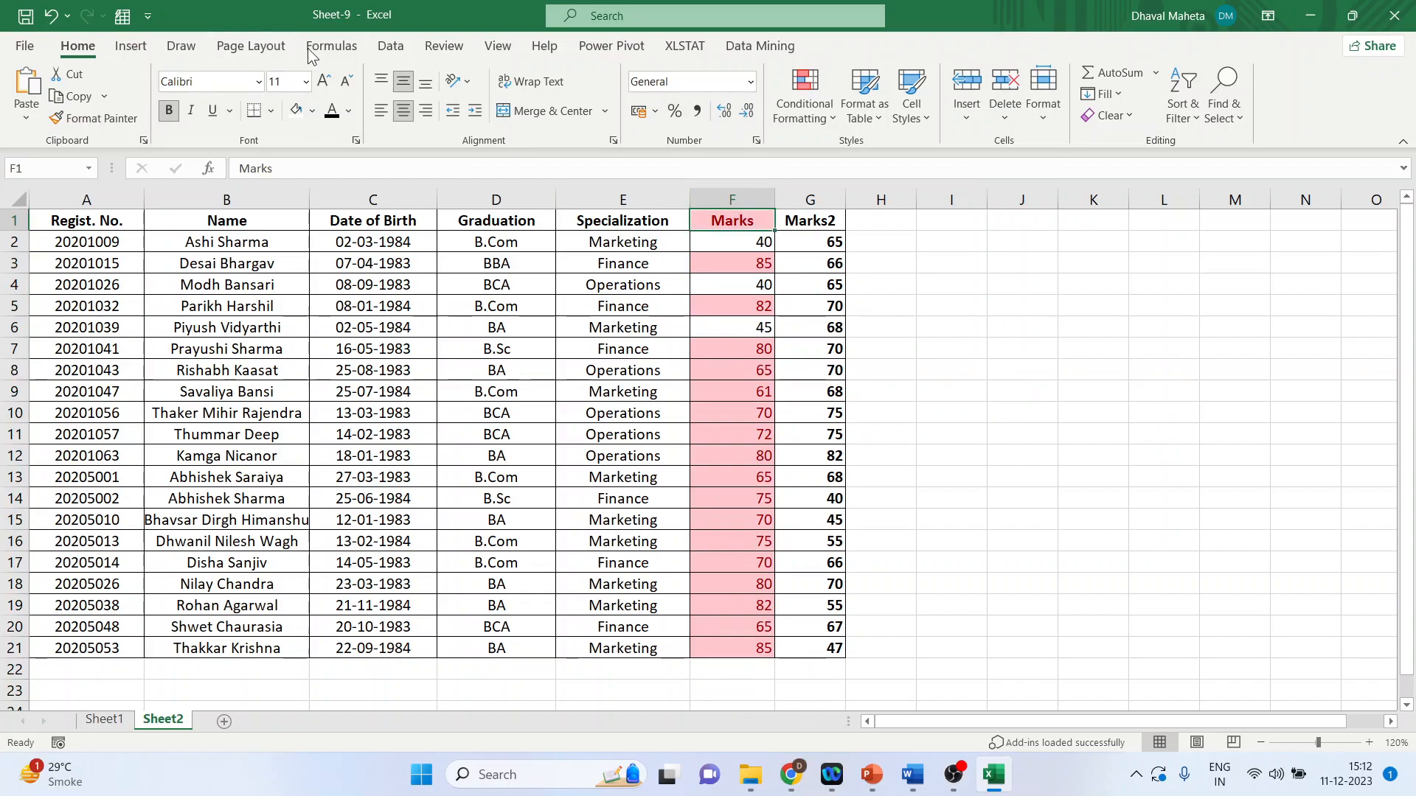
left_click(387, 48)
left_click(584, 92)
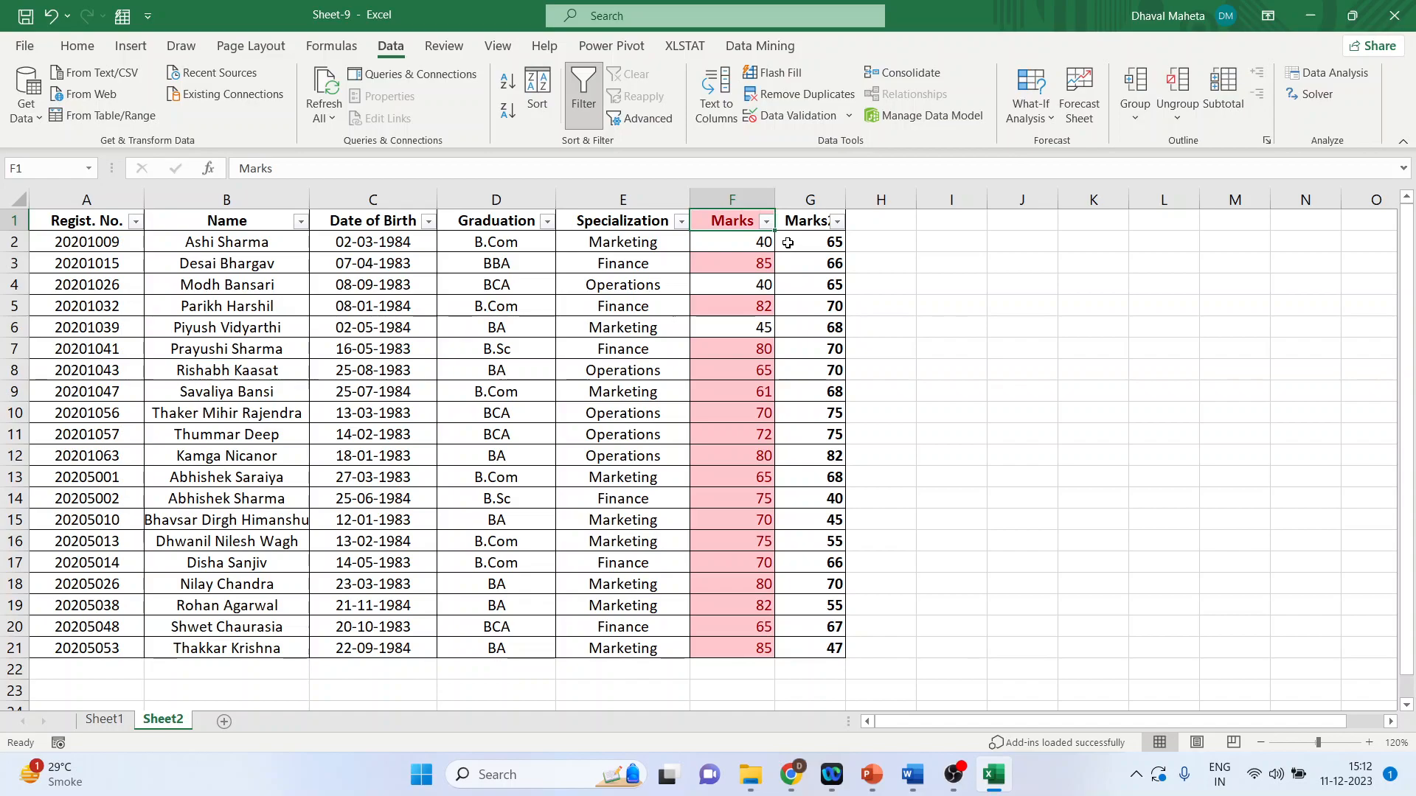
left_click(766, 221)
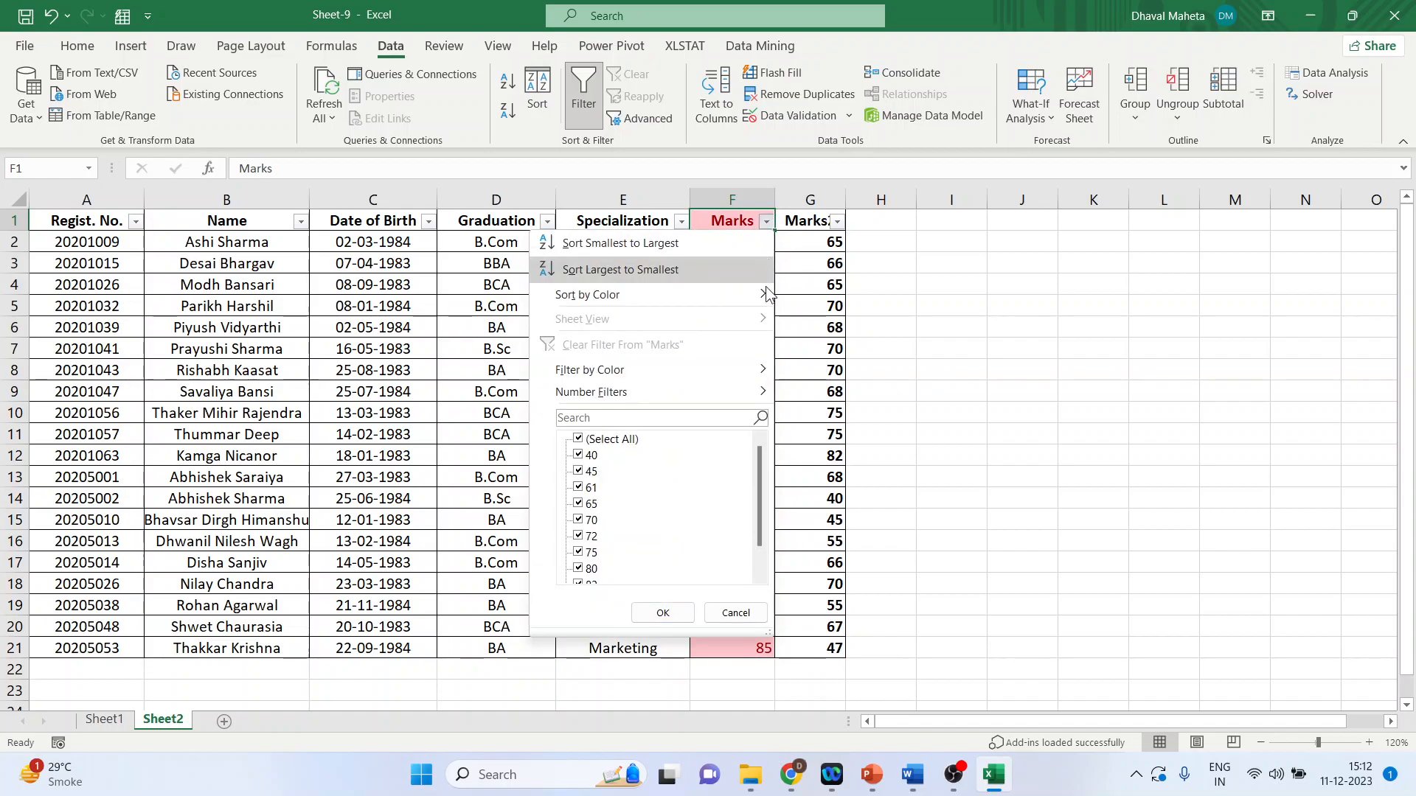
mouse_move(750, 372)
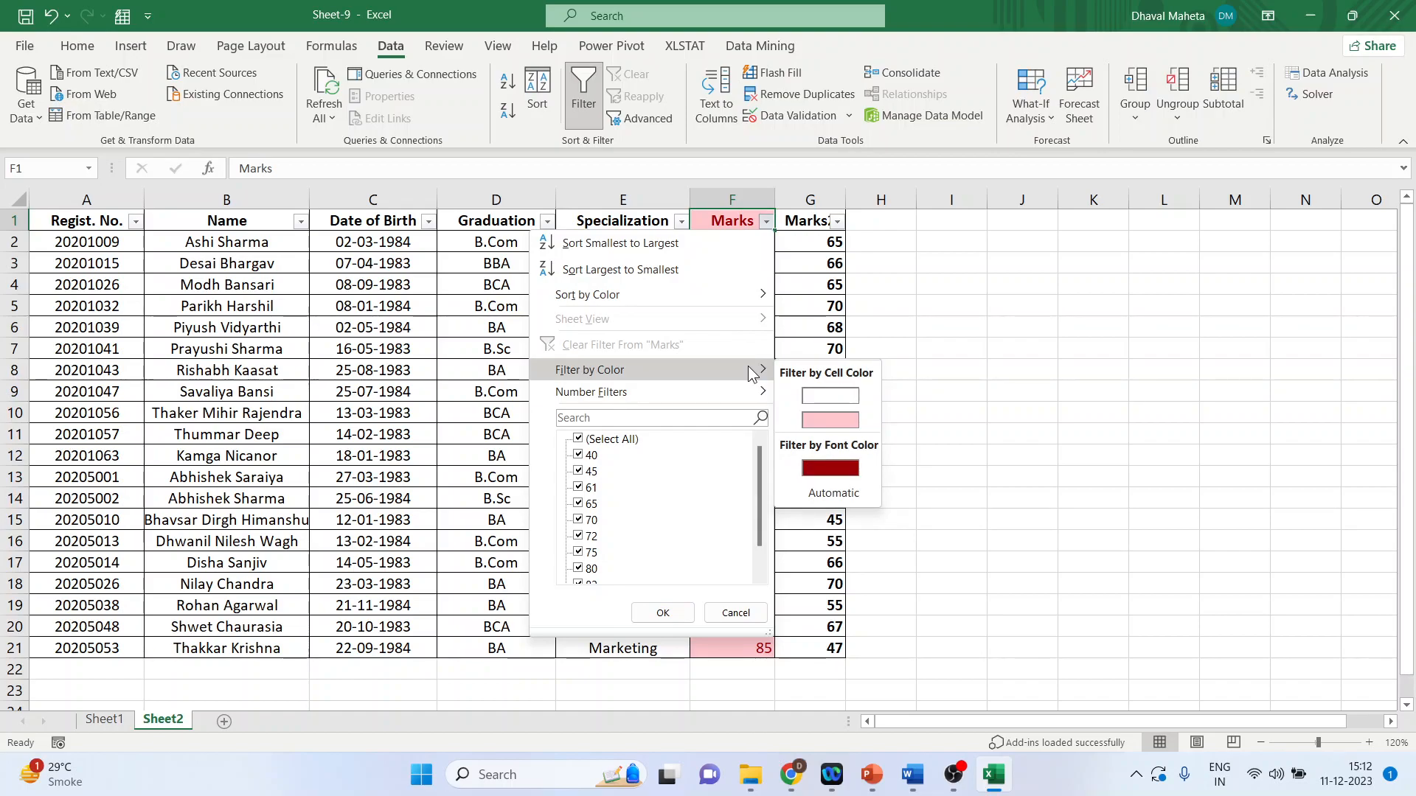
left_click(826, 419)
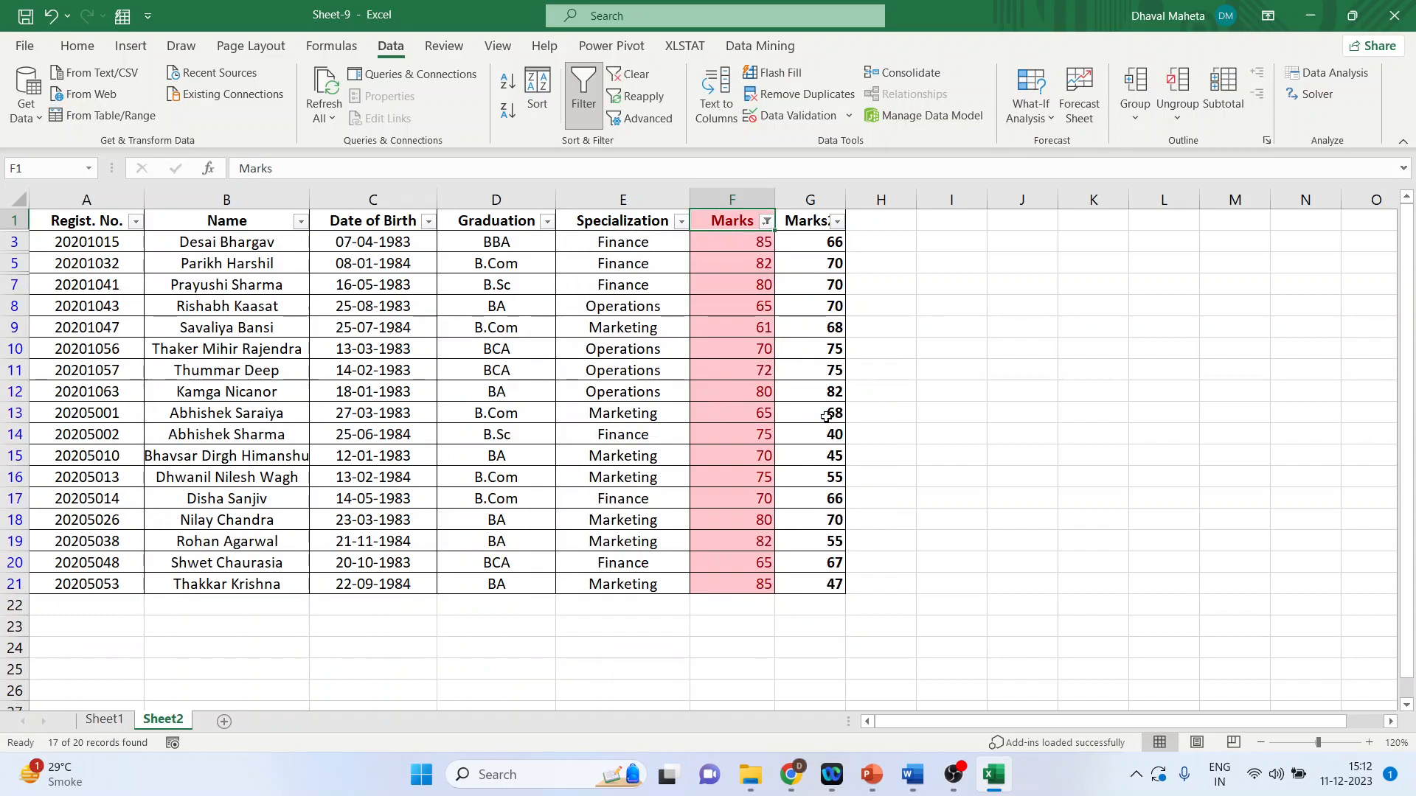
Step: Switch the Marks filter to cells with no fill color, and undo the Marks color filters
left_click(767, 222)
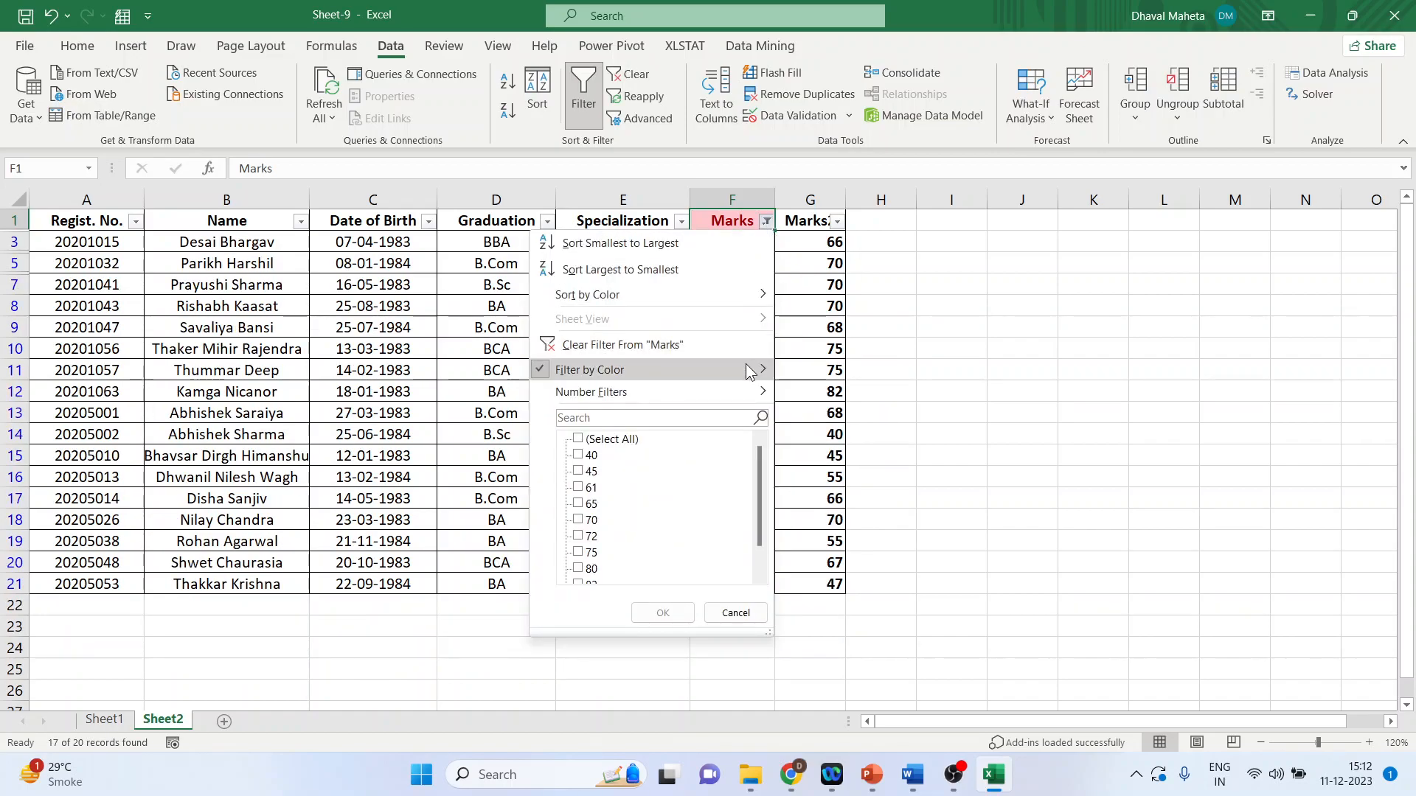
left_click(825, 389)
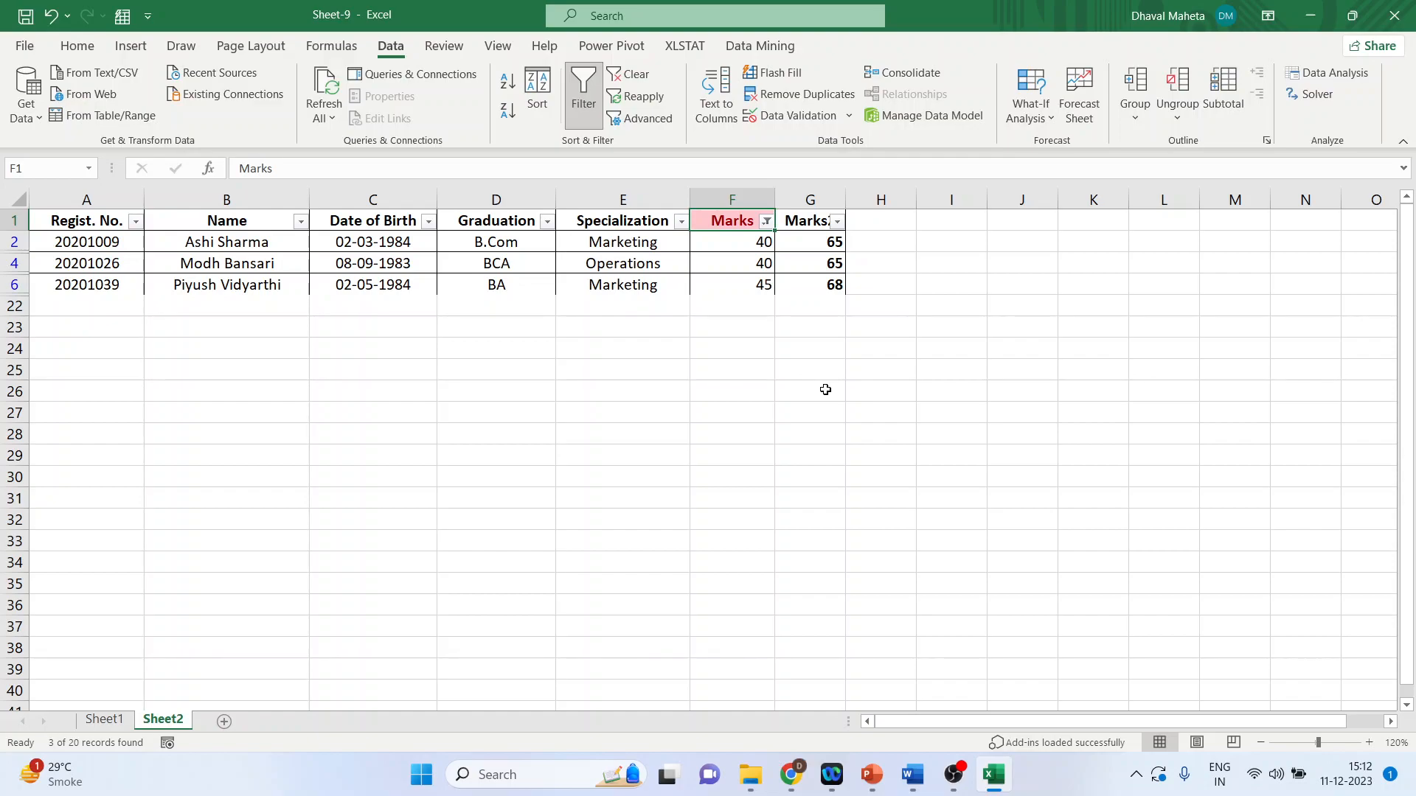
key("ctrl+z")
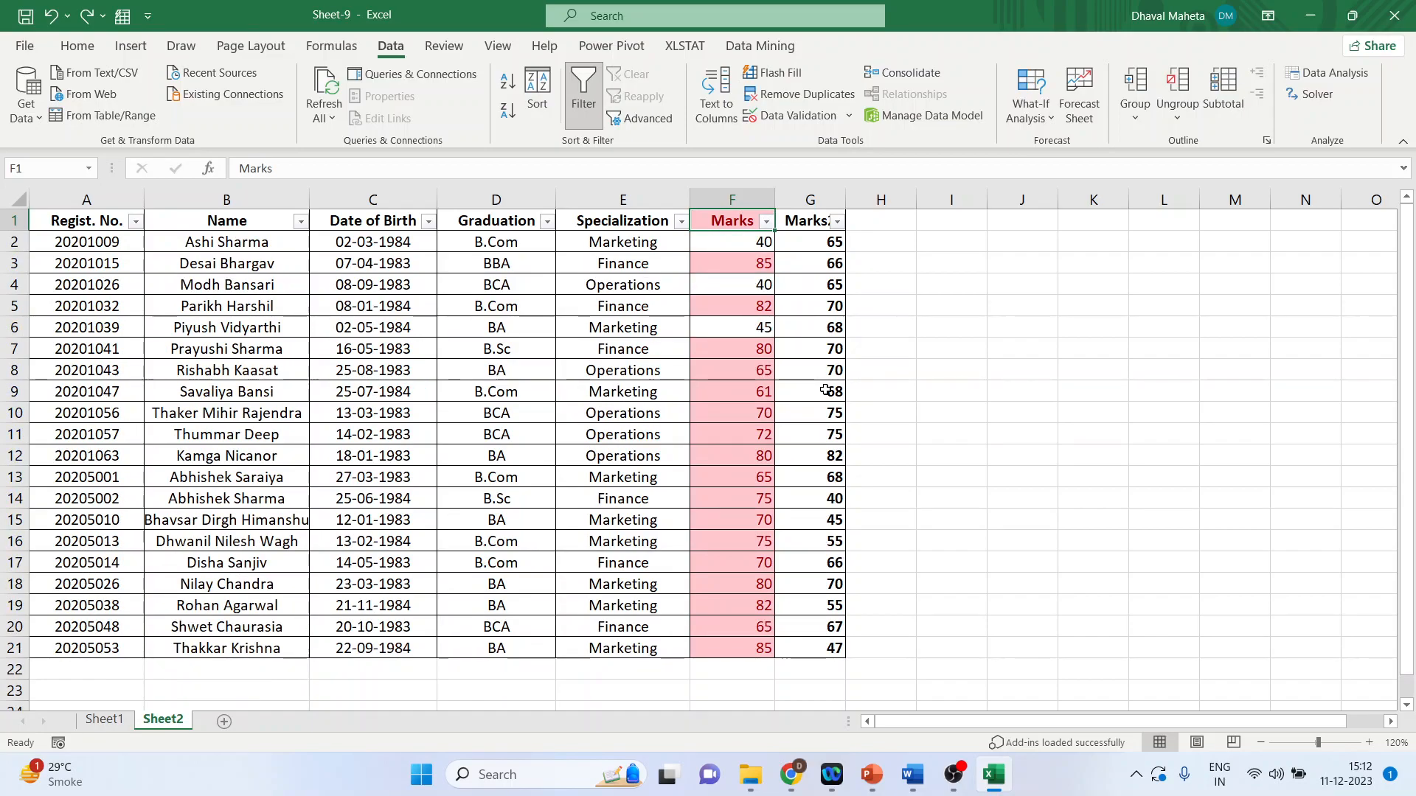
key("ctrl+minus")
left_click(1011, 432)
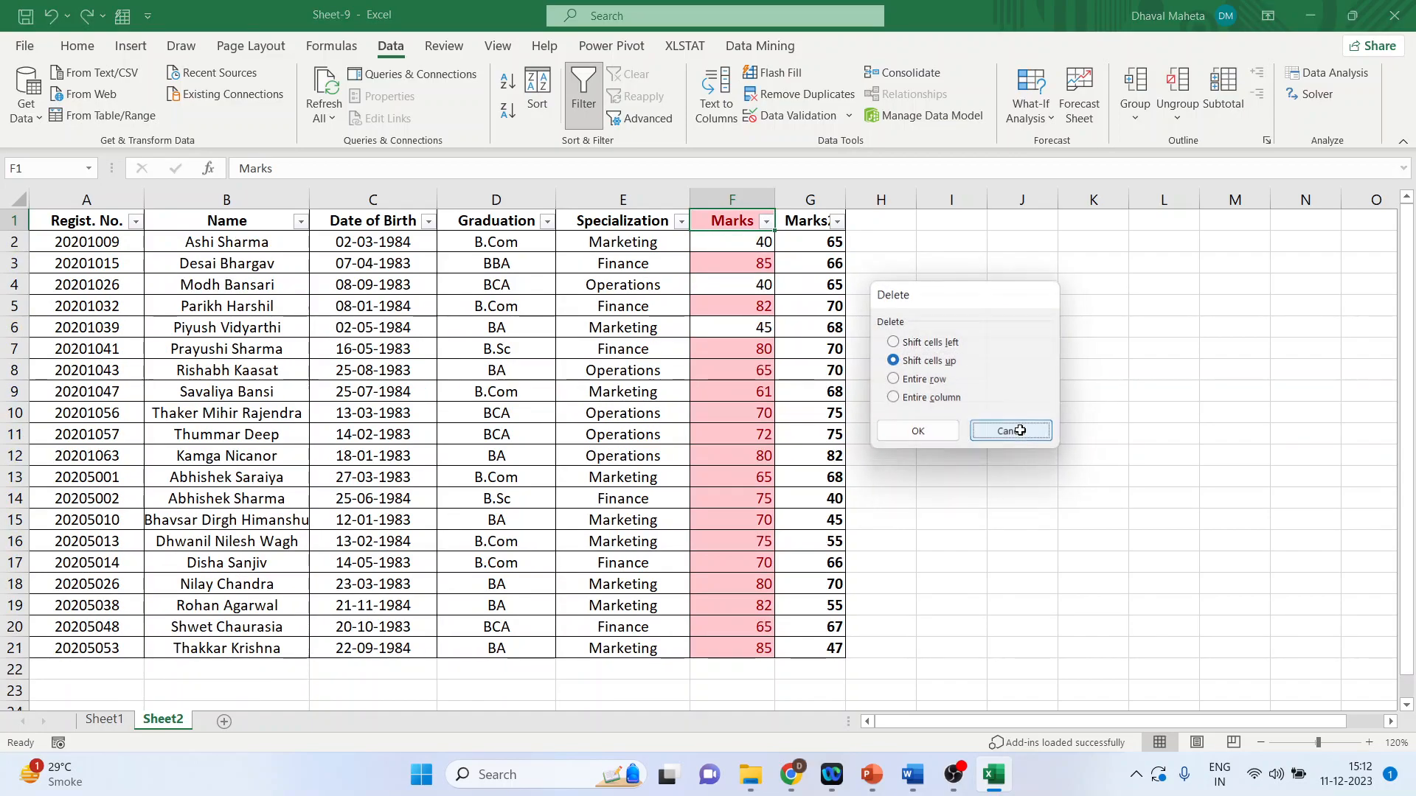
Step: Add a conditional format to the Marks2 column G that highlights values less than 50 with Green Fill with Dark Green Text
left_click(801, 199)
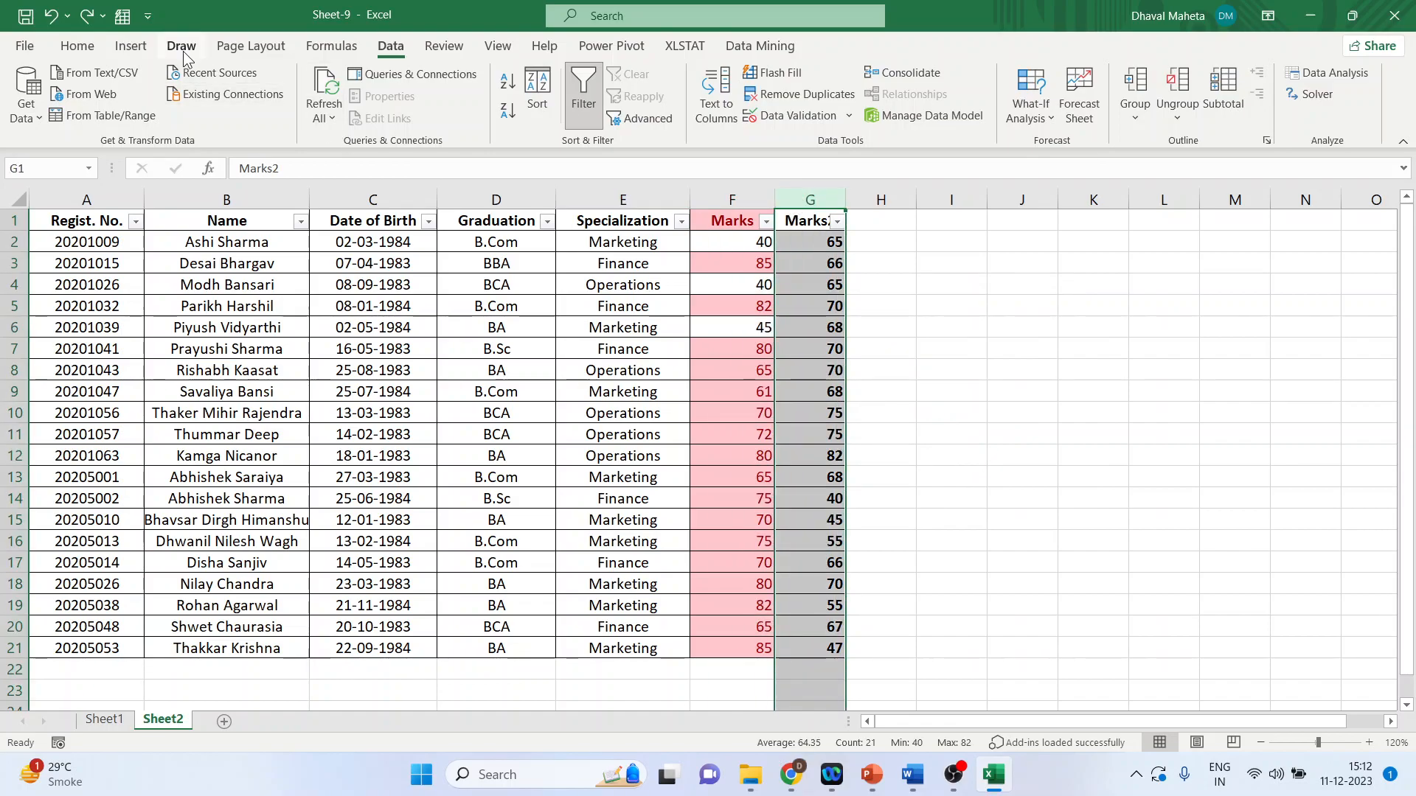
left_click(85, 50)
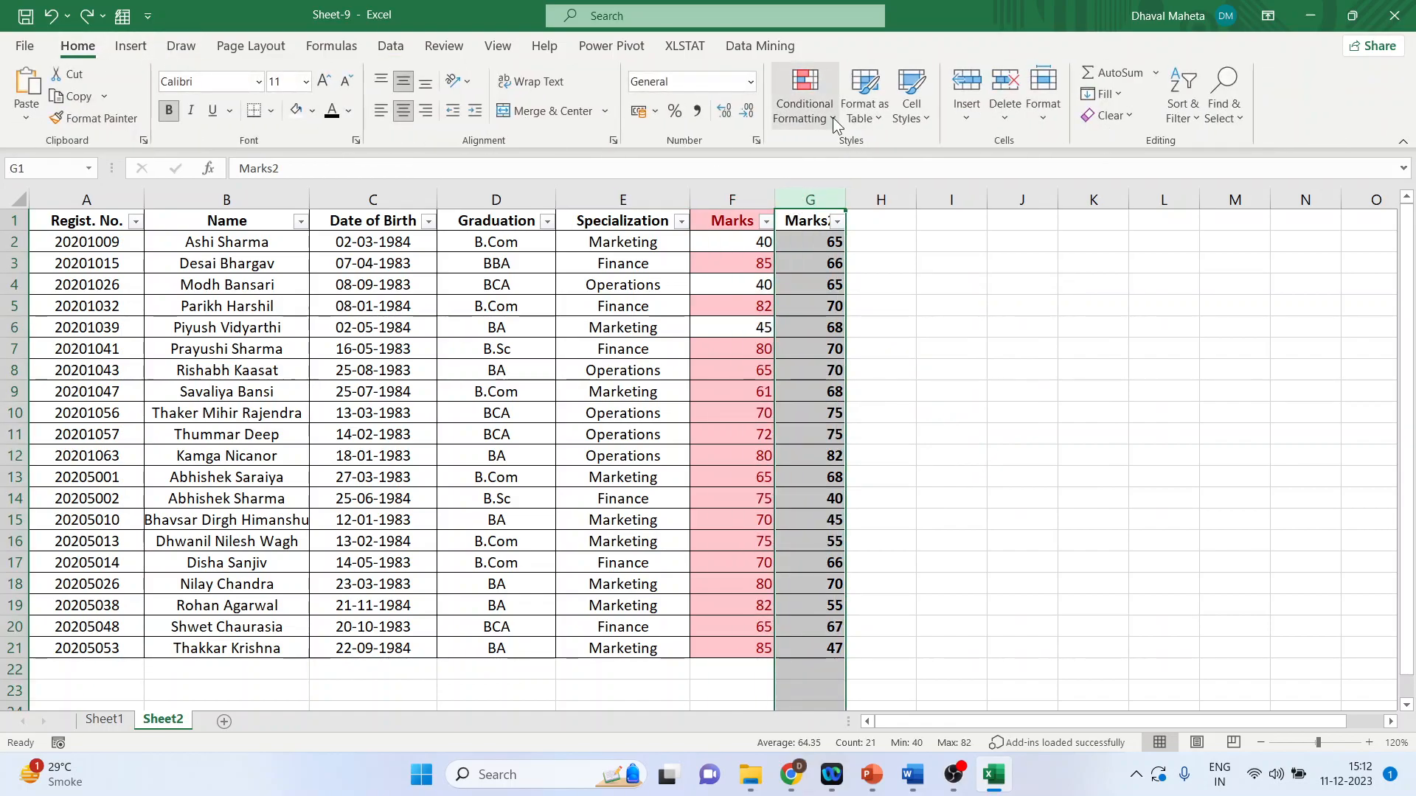
left_click(832, 116)
mouse_move(884, 161)
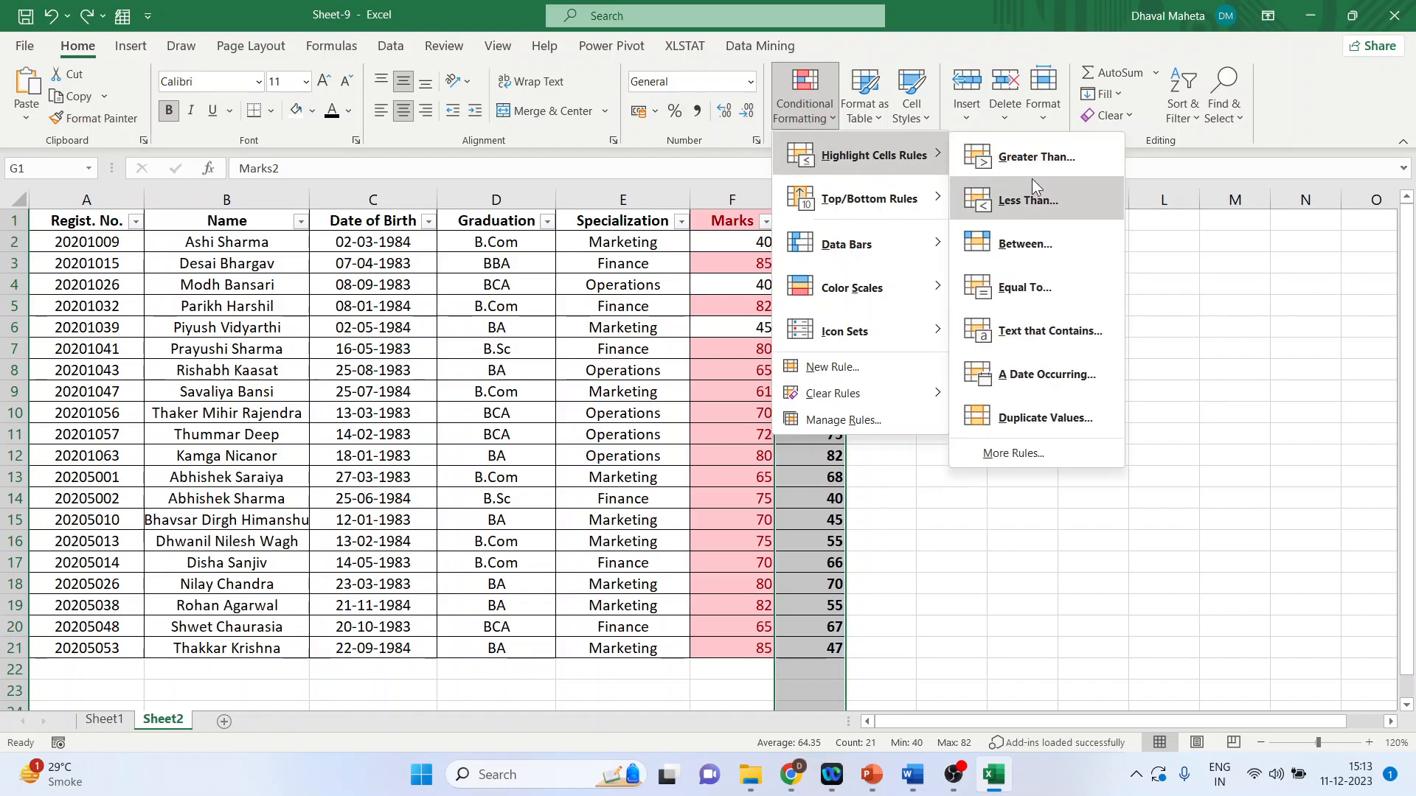
left_click(1055, 201)
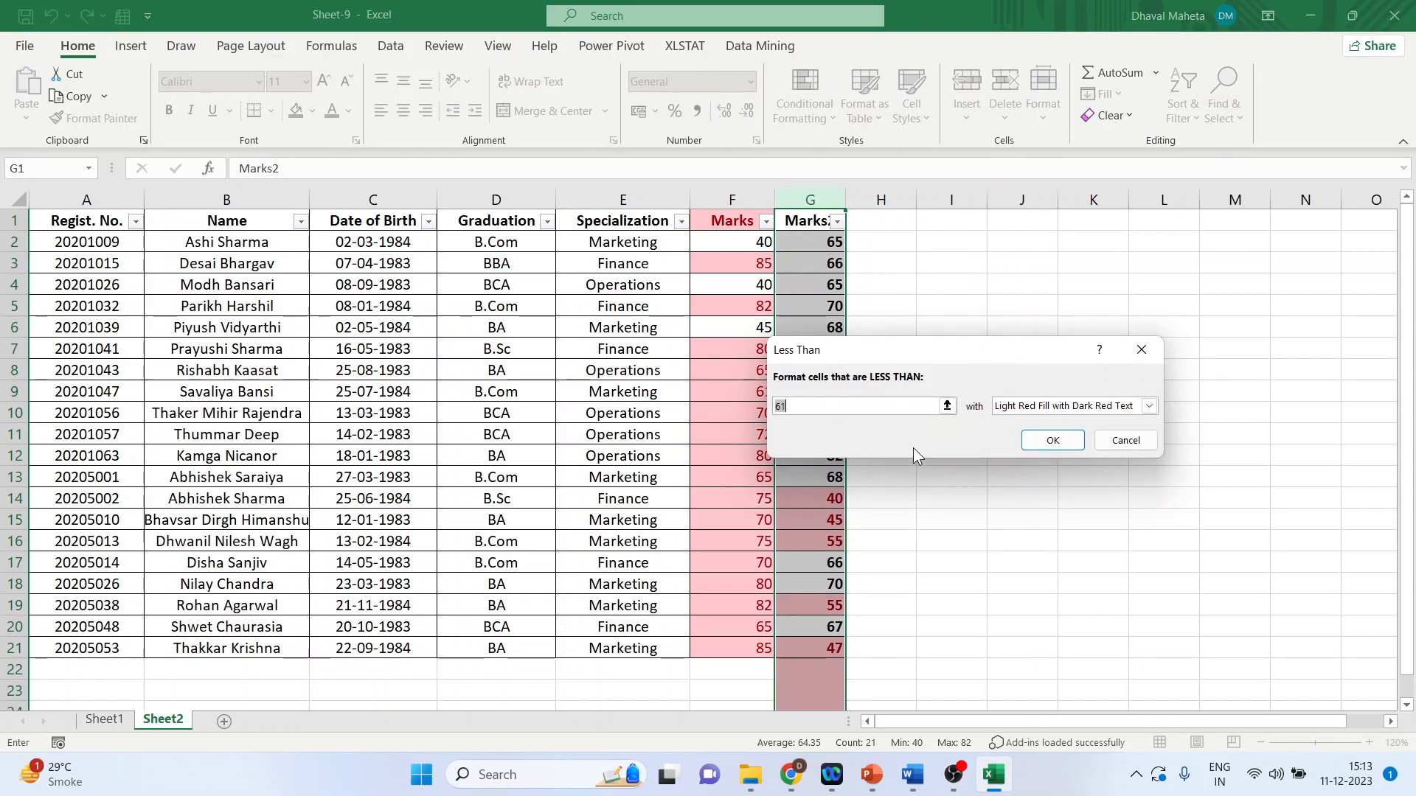
type("40")
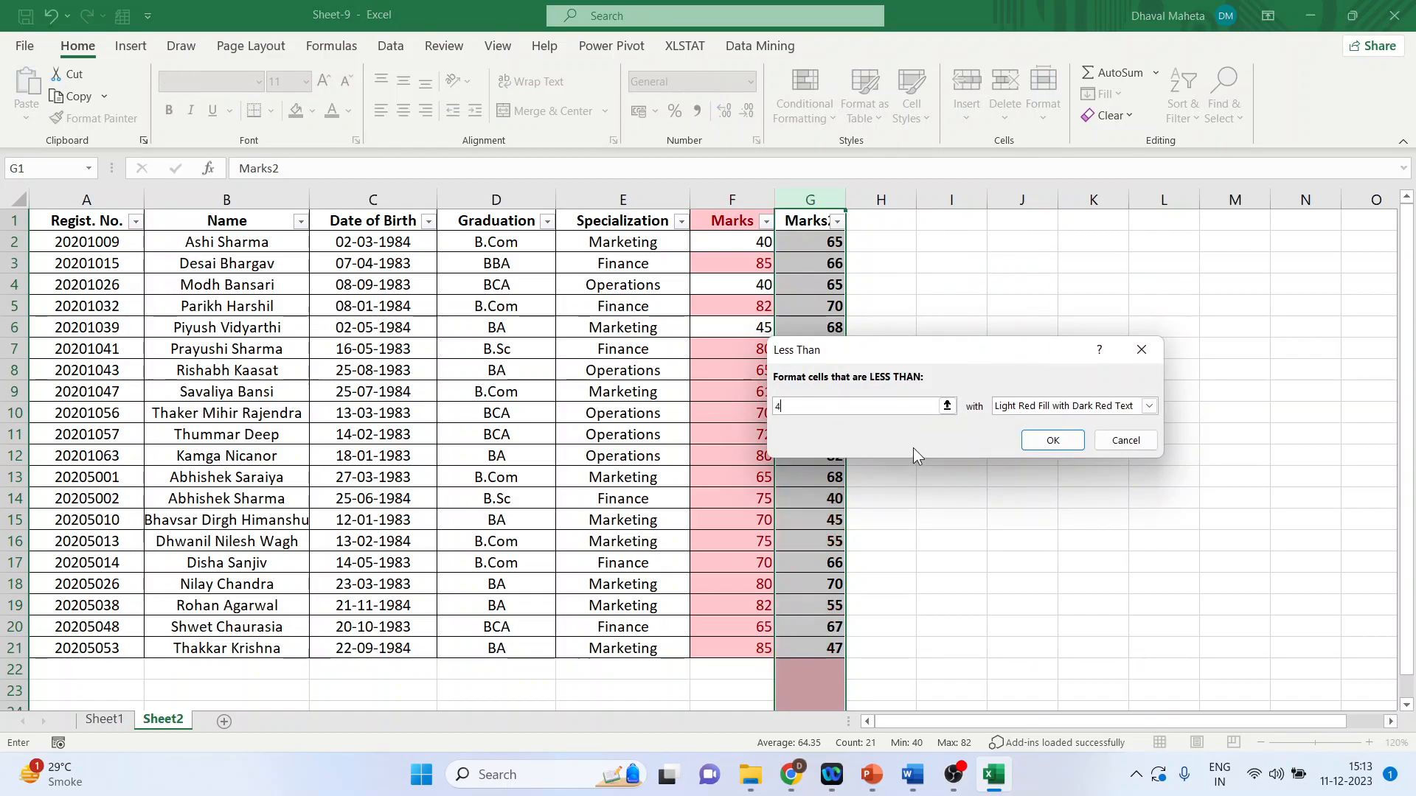
key("BackSpace")
key("BackSpace")
type("50")
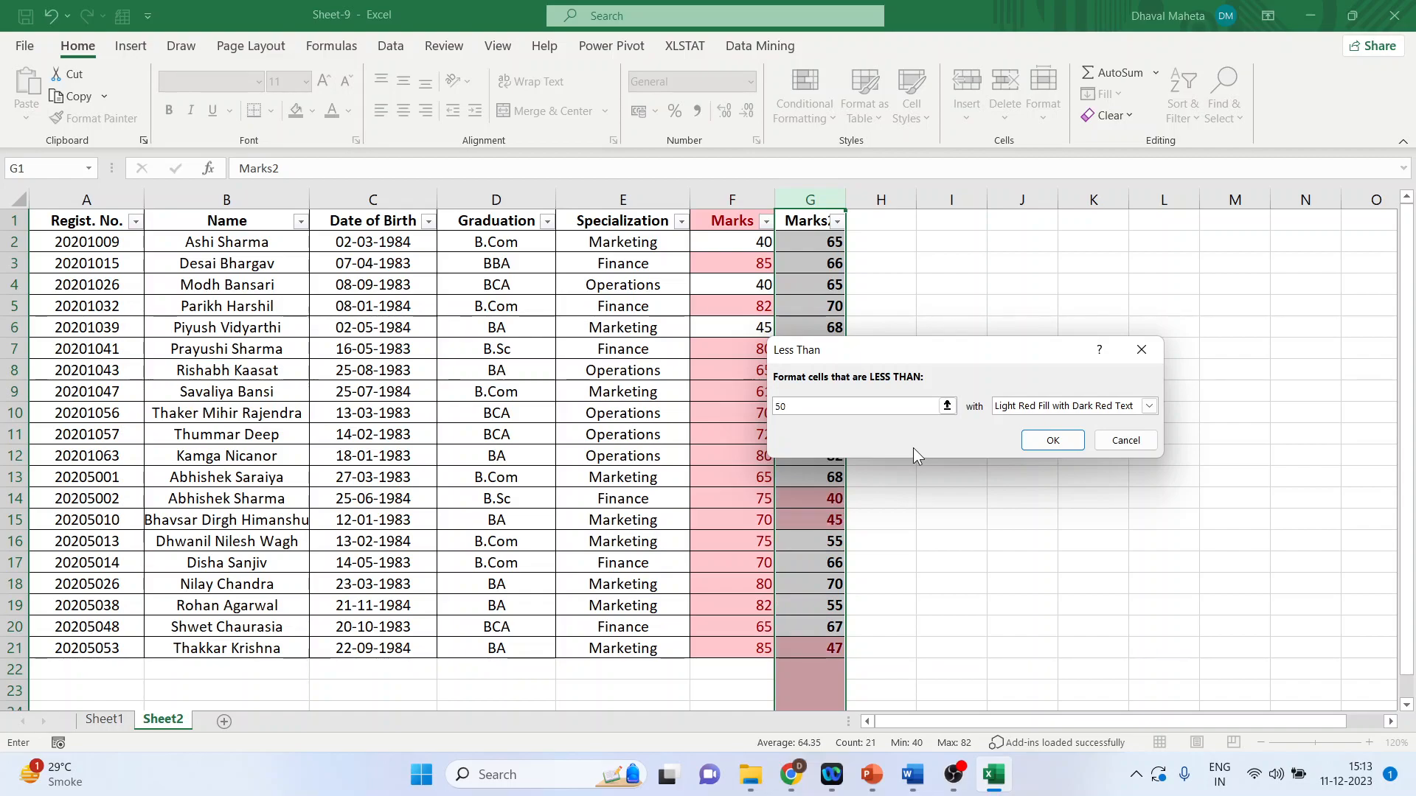
left_click(1149, 406)
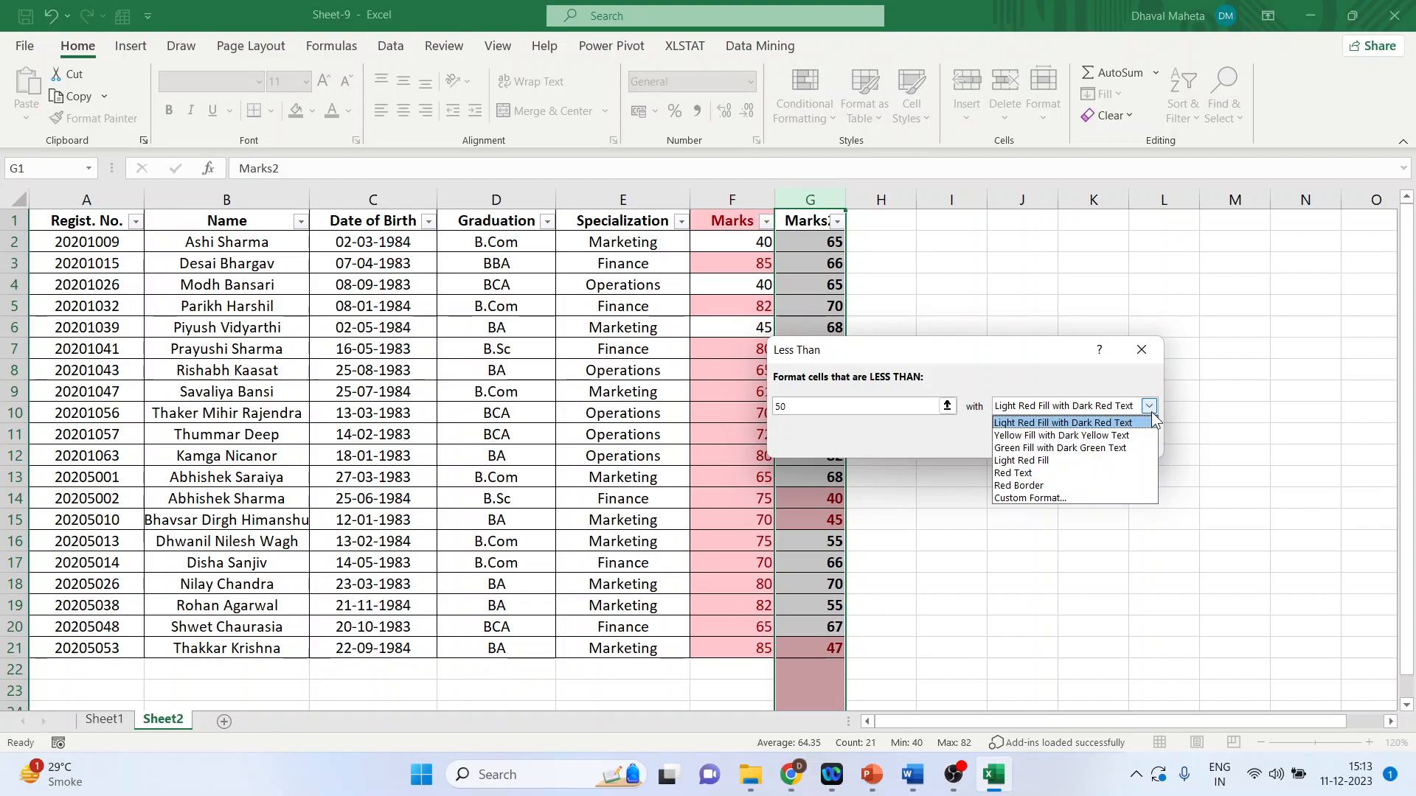
left_click(1088, 450)
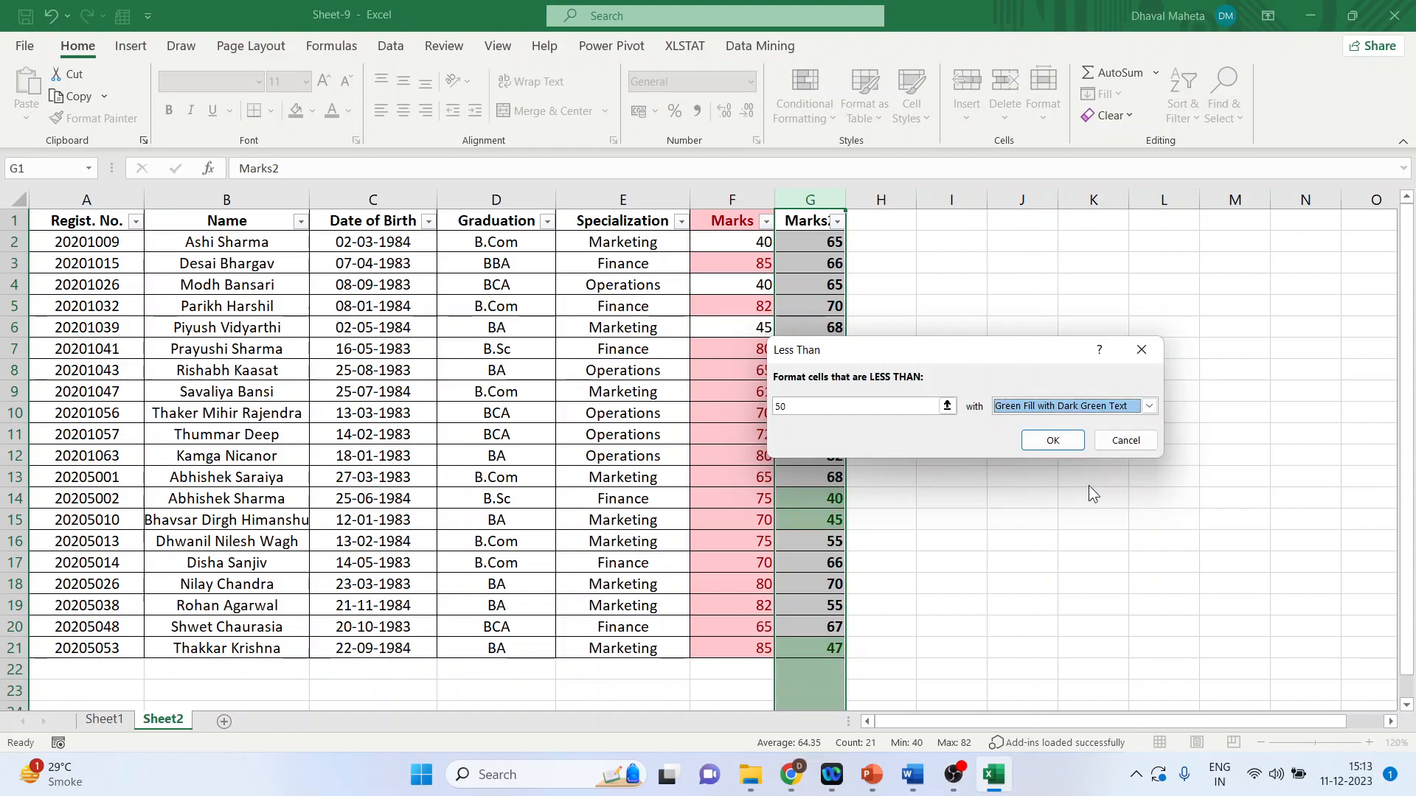
left_click(1054, 443)
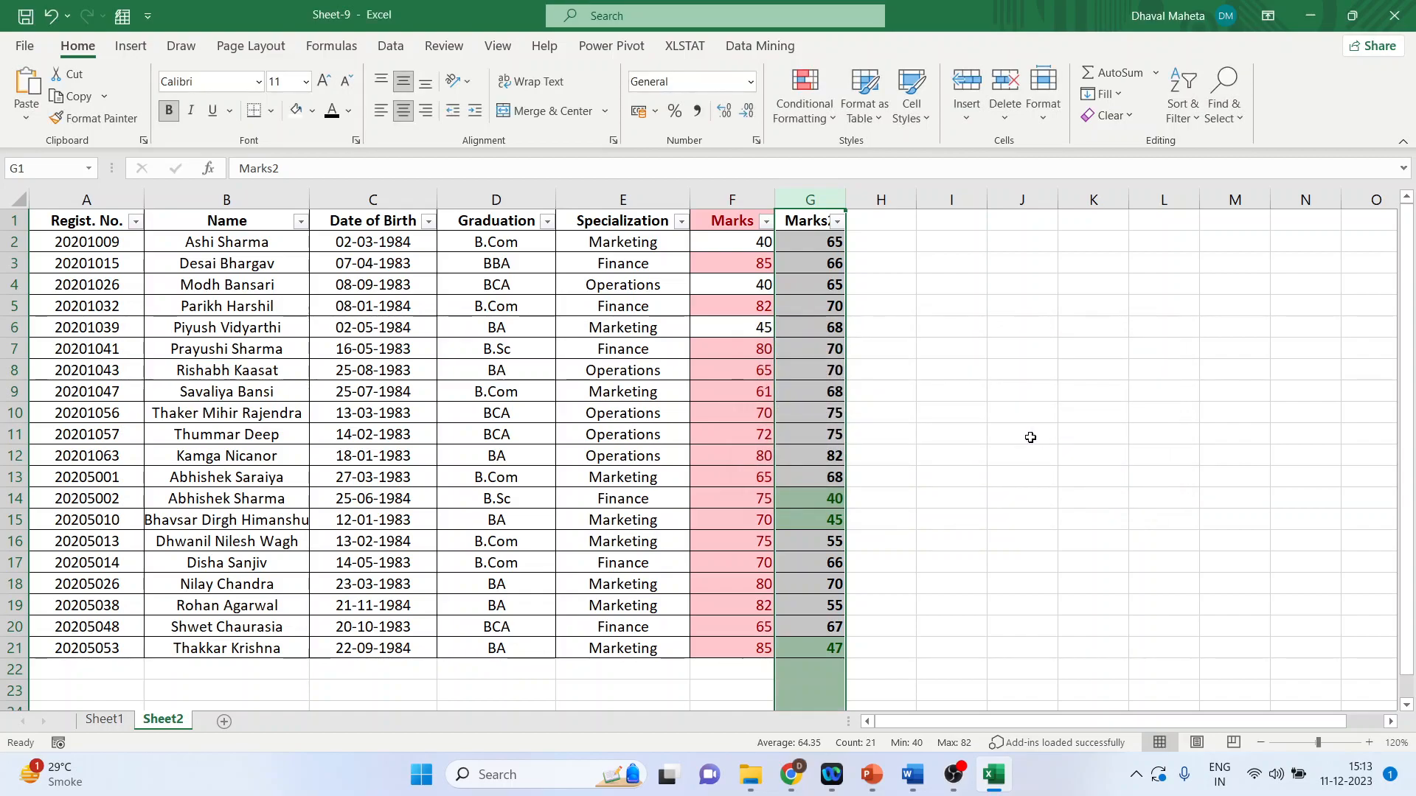
left_click(959, 452)
Step: Check the highlighted Marks2 values and show only the rows whose Marks2 cells have the green fill
left_click(826, 502)
left_click(820, 527)
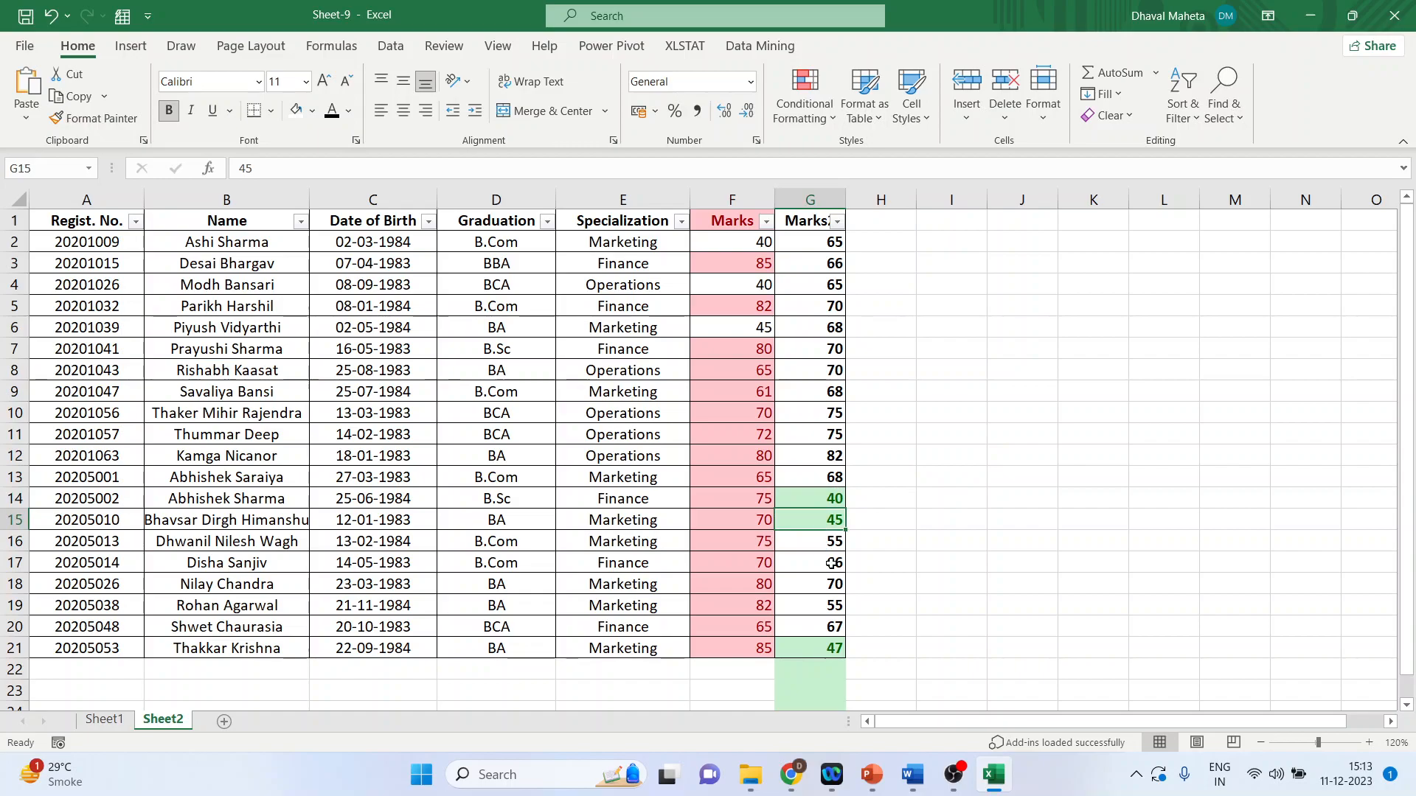
left_click(834, 646)
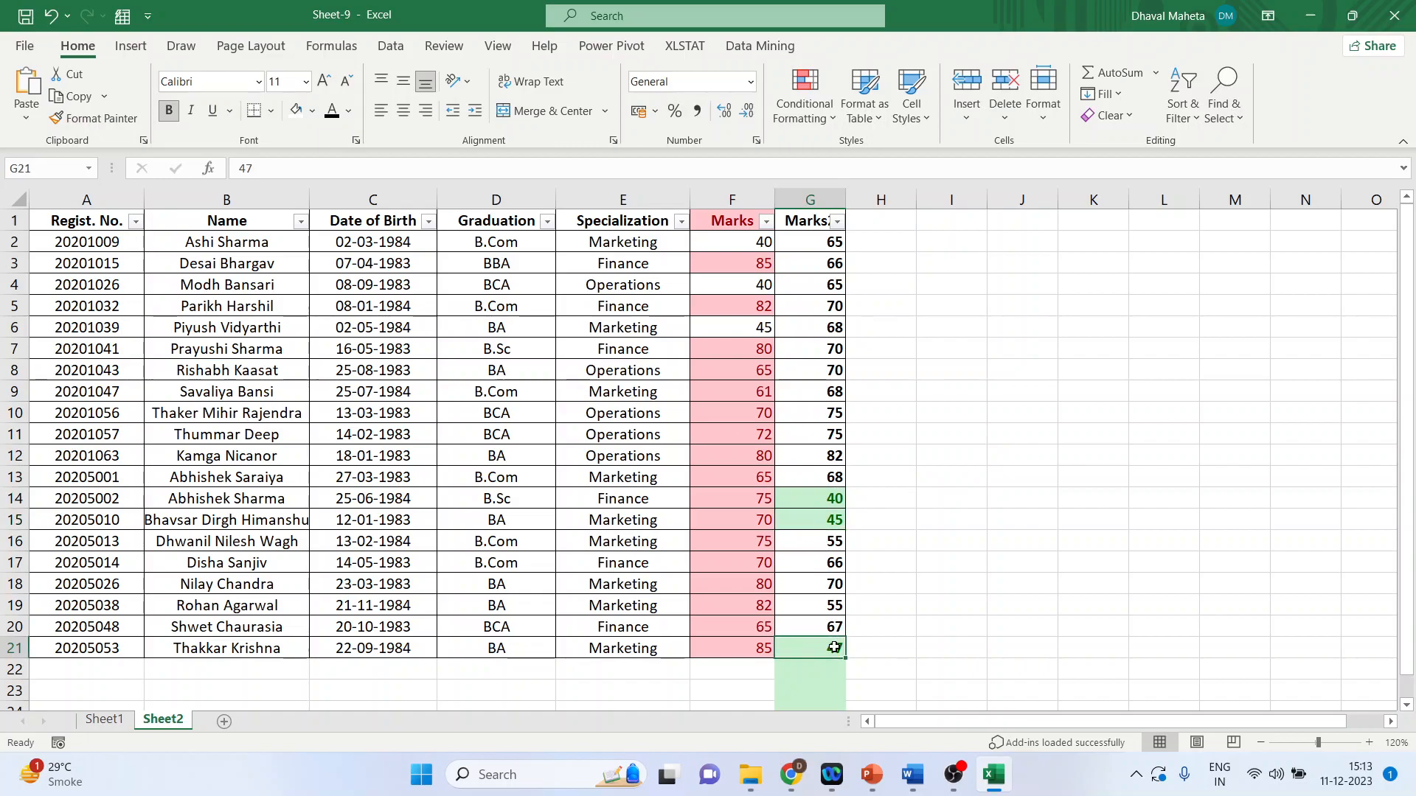
left_click(837, 221)
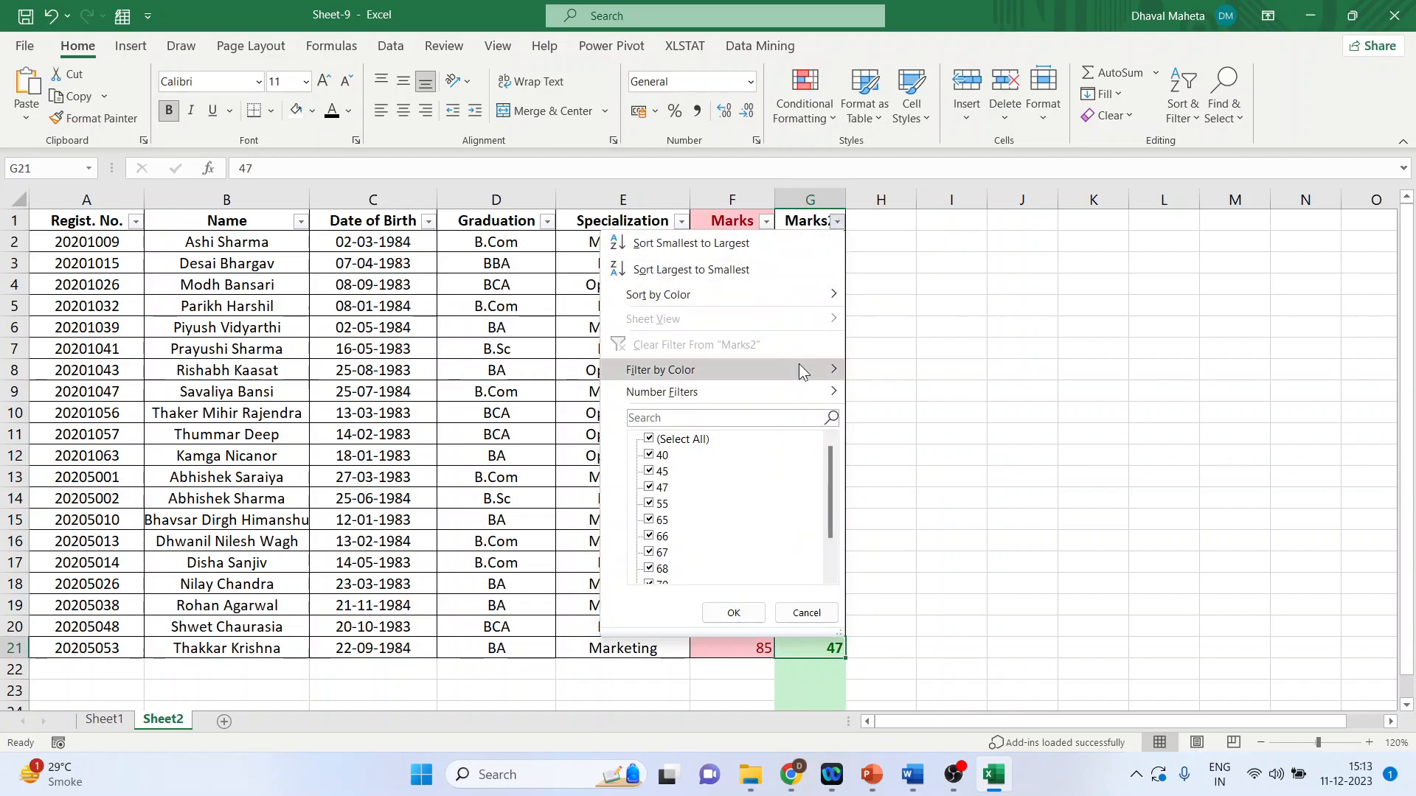
mouse_move(798, 371)
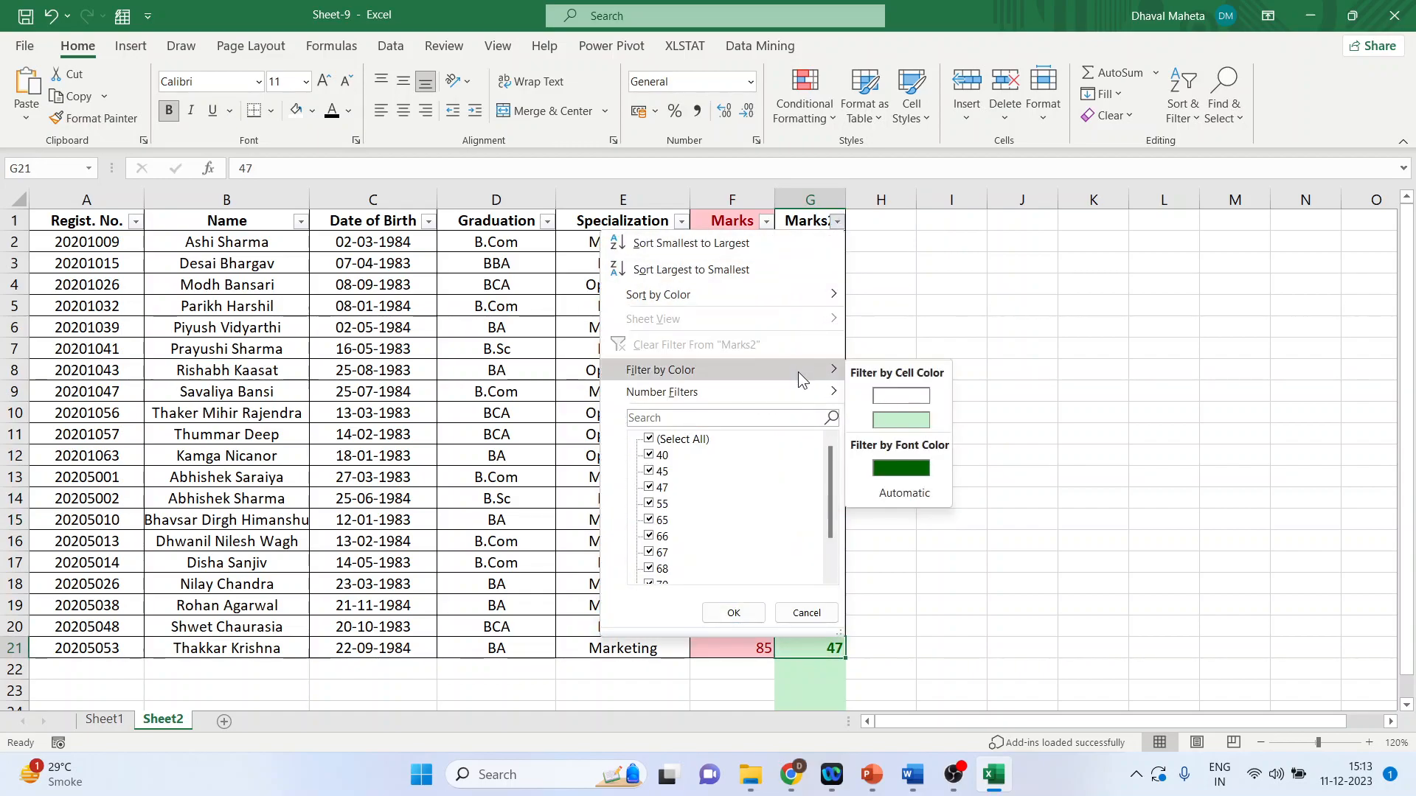
left_click(898, 420)
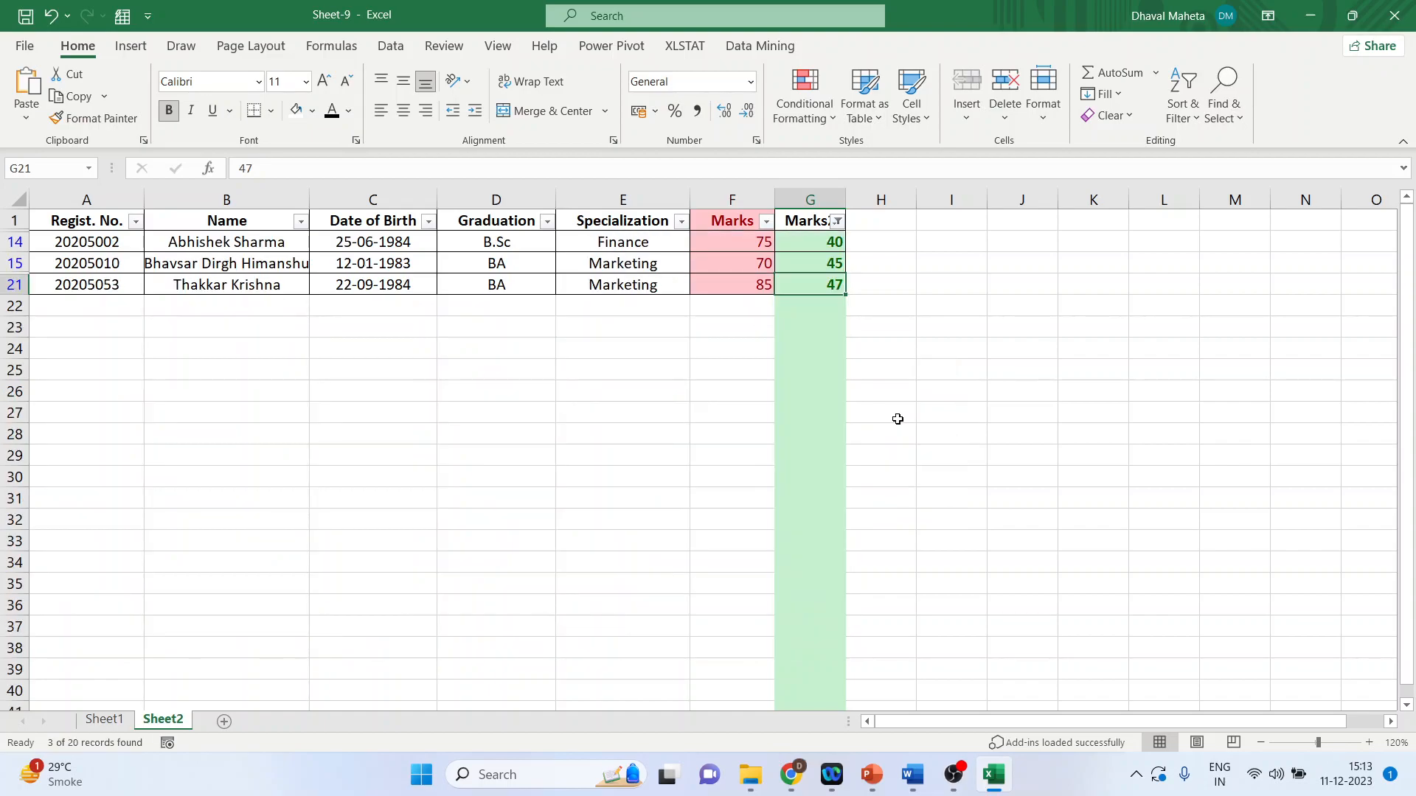
Step: Change the Marks2 color filter to show only the rows whose cells have no fill
left_click(837, 222)
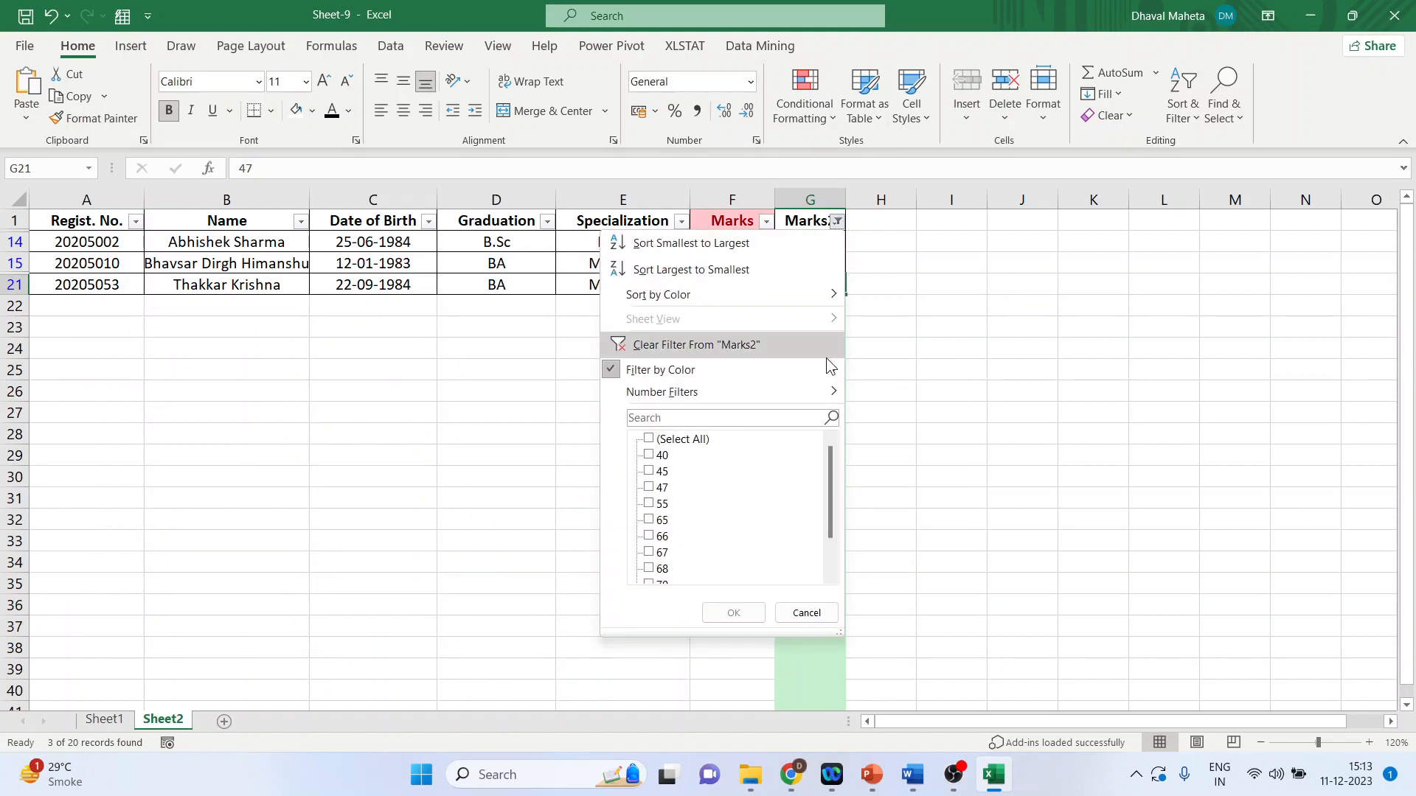
mouse_move(824, 369)
left_click(896, 396)
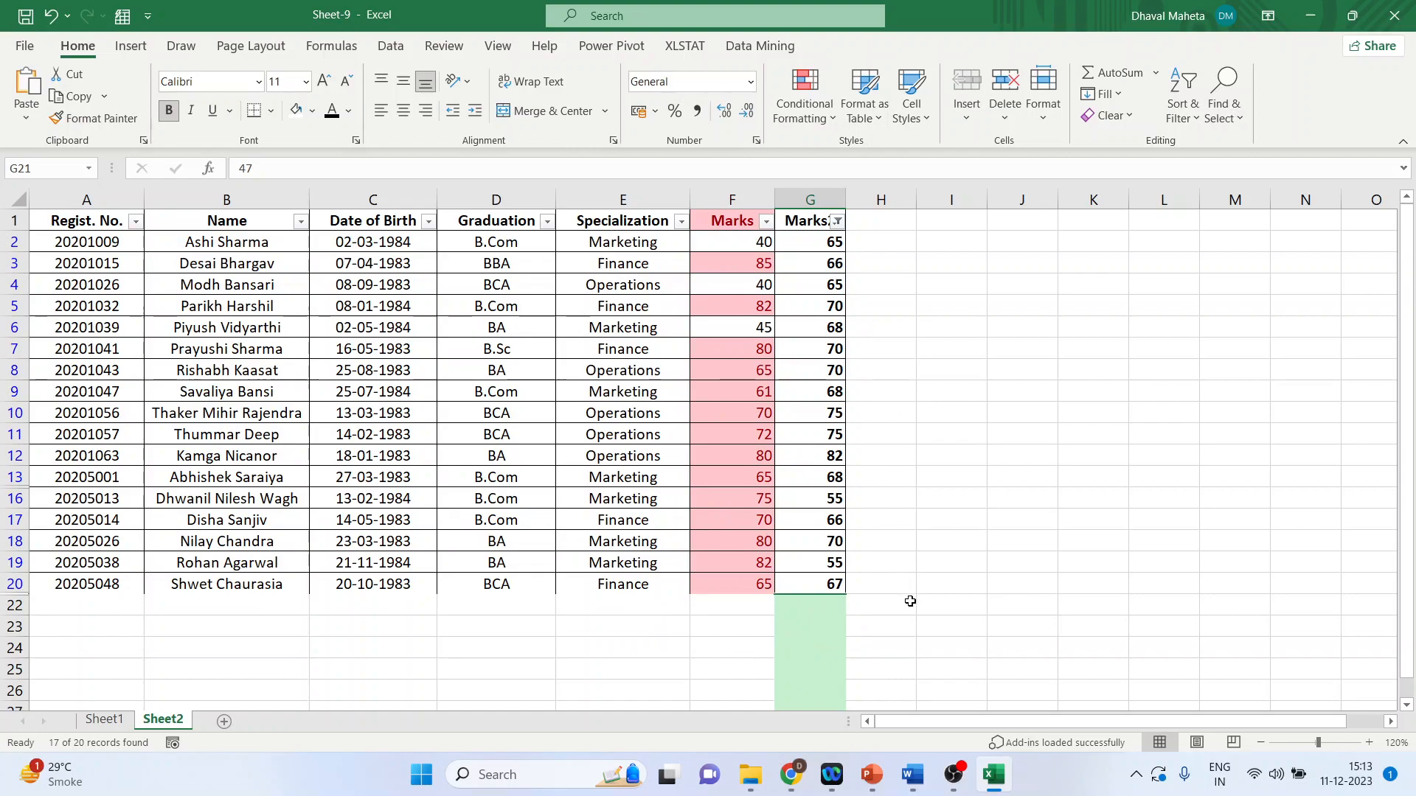
Step: Switch to the Youtube templates presentation in PowerPoint and start the slide show from the Thank you slide
mouse_move(875, 776)
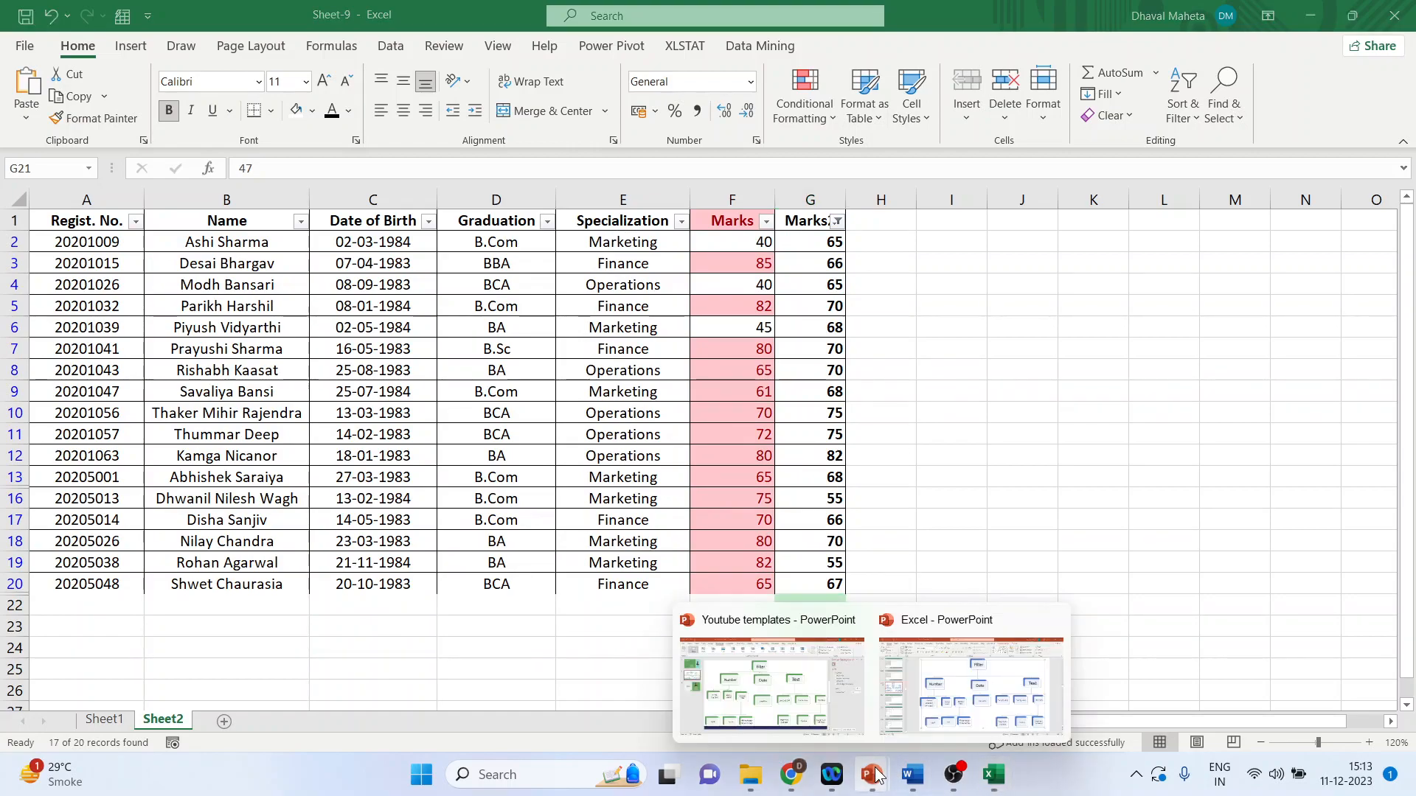
left_click(794, 702)
left_click(132, 391)
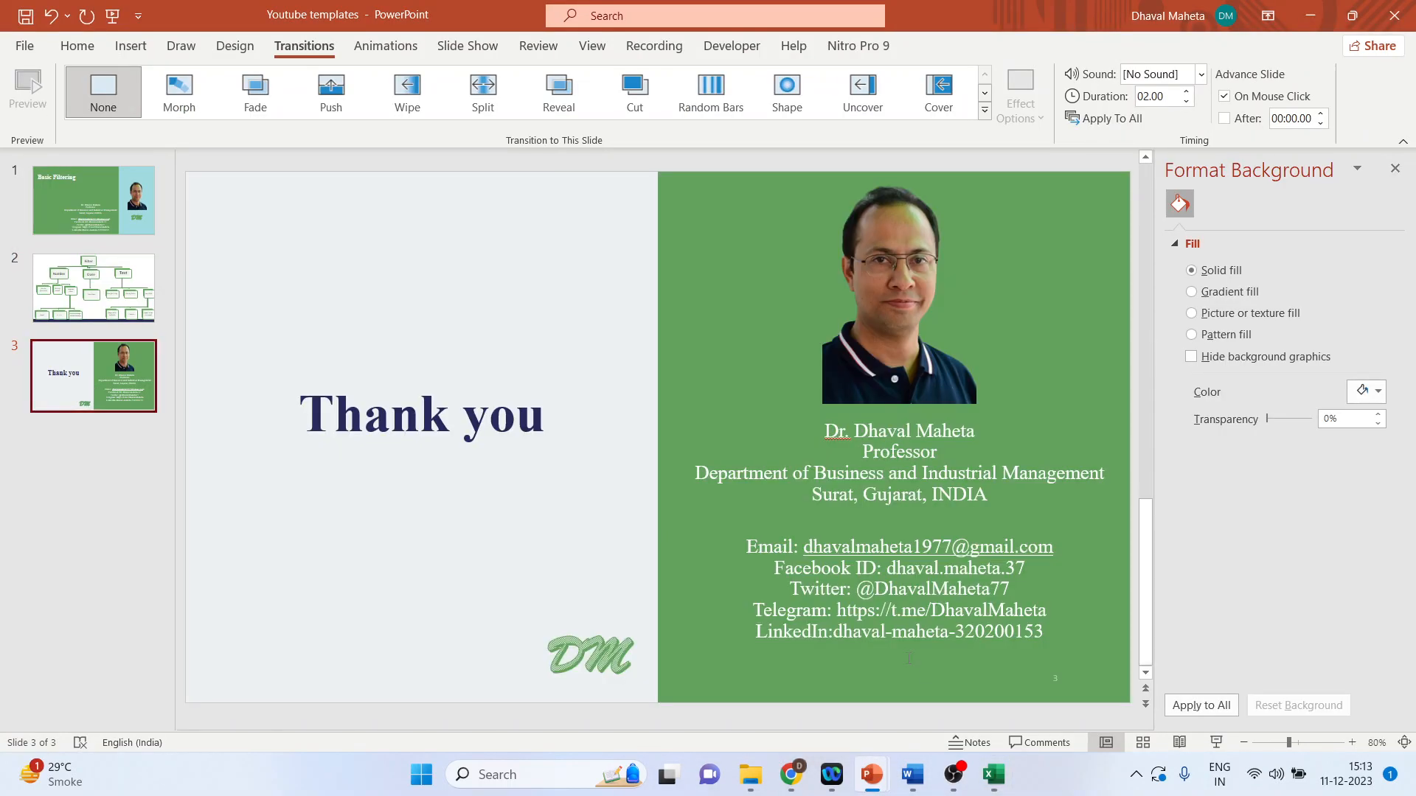
left_click(1222, 746)
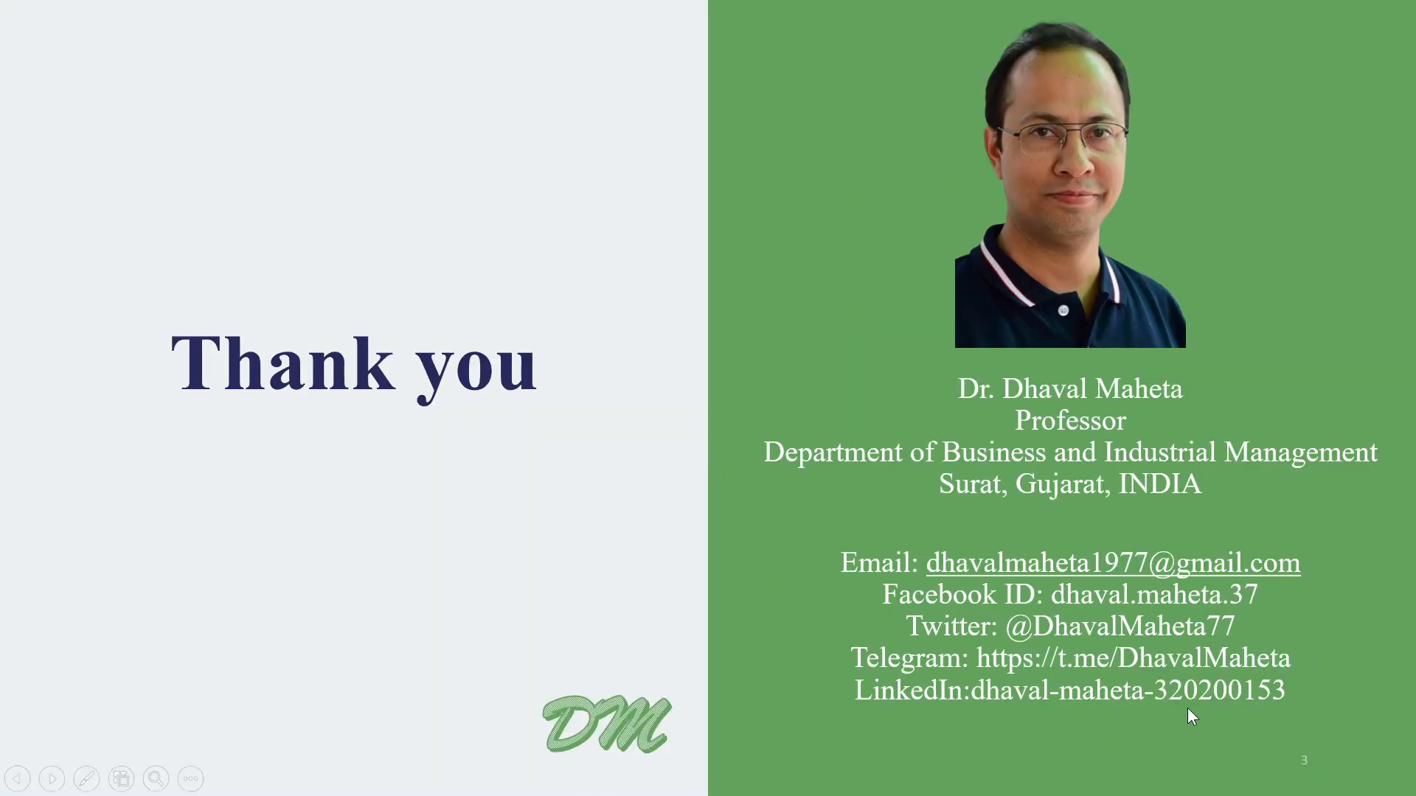